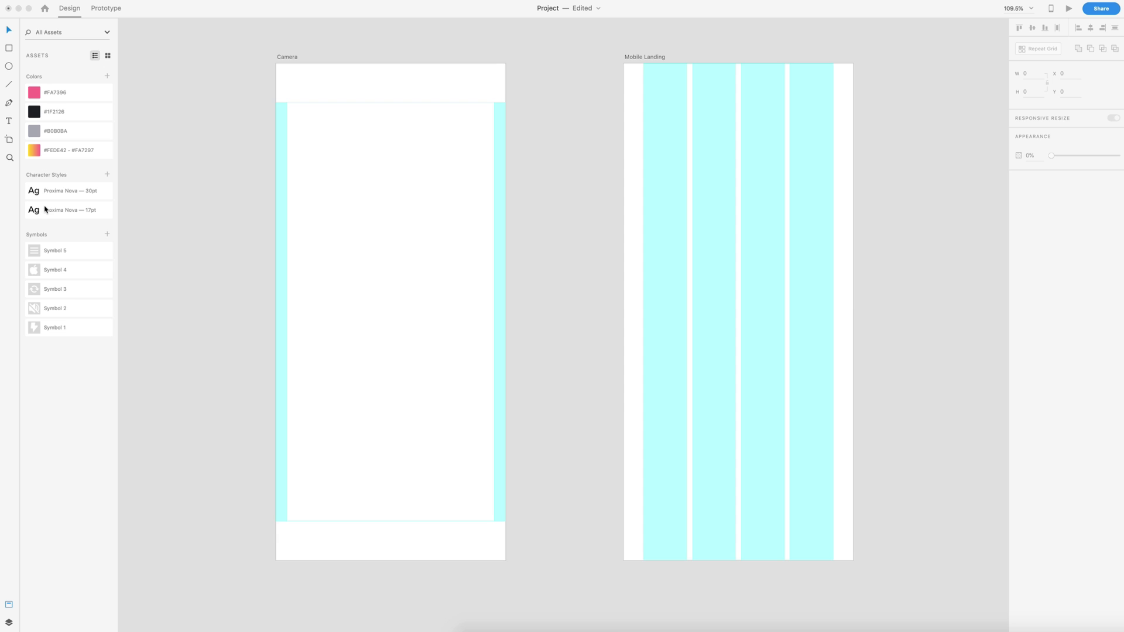
Step: Select the Camera artboard to inspect its two-column layout grid, then deselect it
right_click(405, 197)
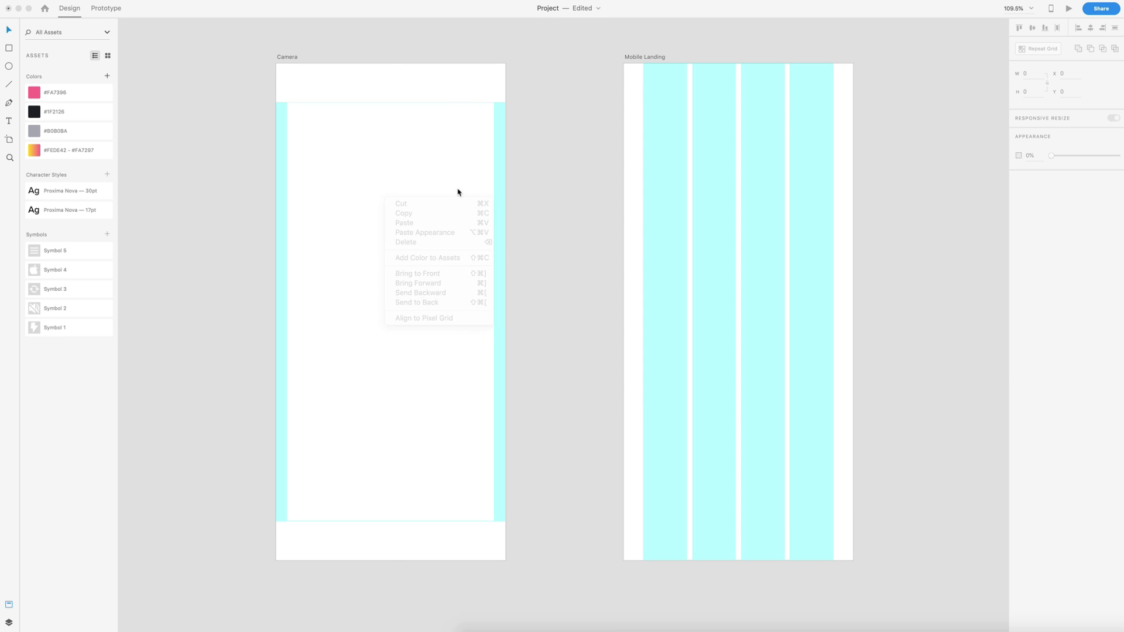
left_click(459, 188)
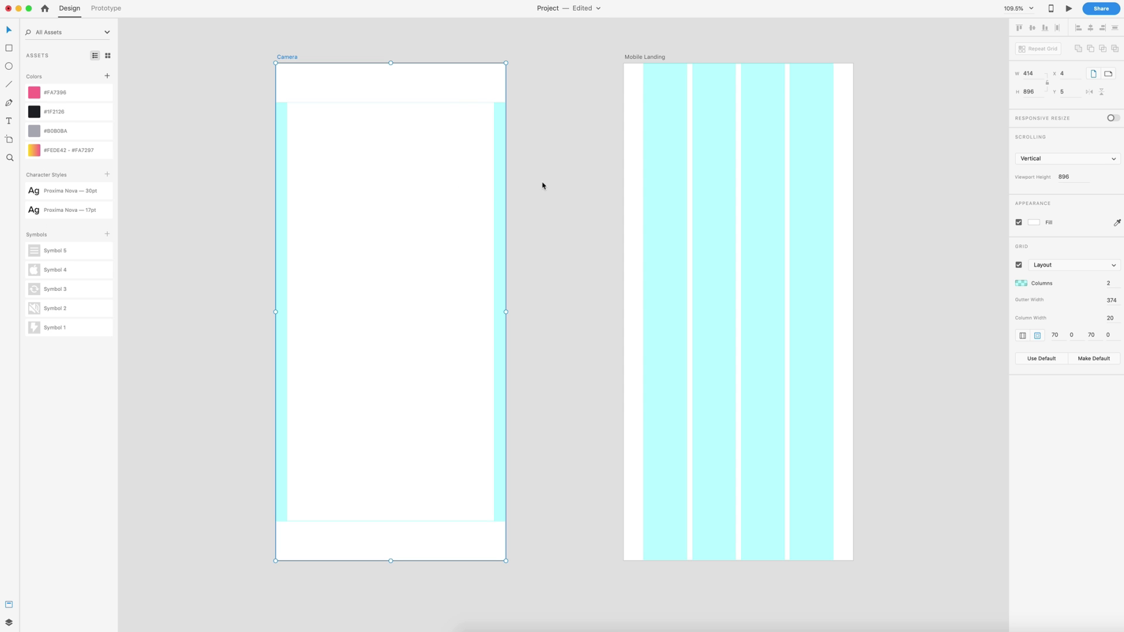
left_click(560, 196)
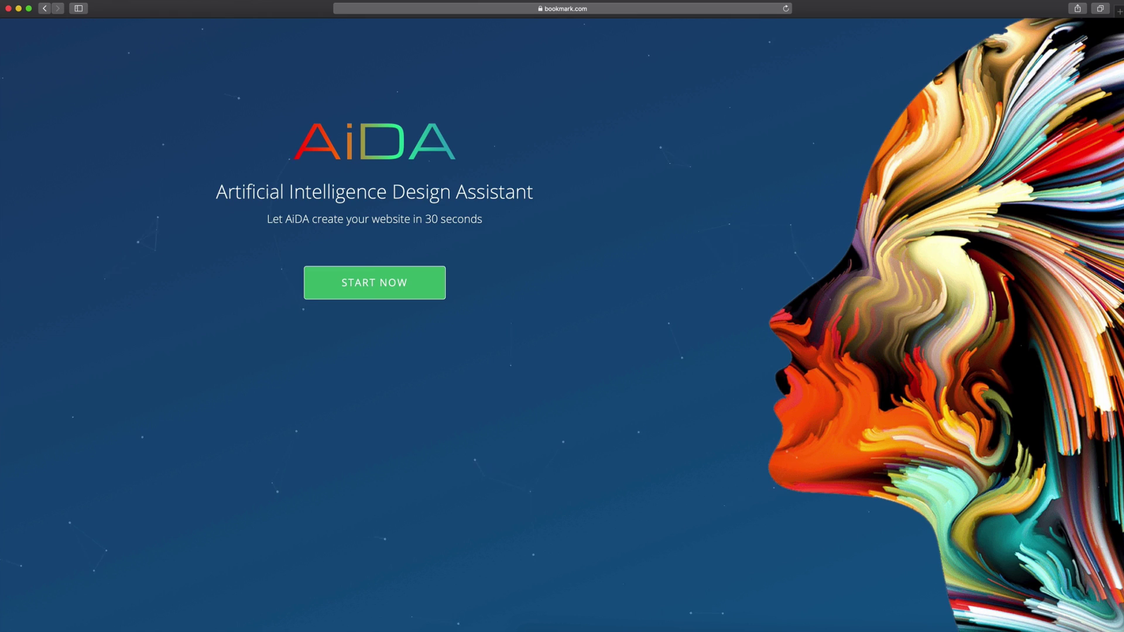
Step: Start an AiDA website of type Web Designer and enter the business name
left_click(372, 287)
scroll(533, 176, "down", 5)
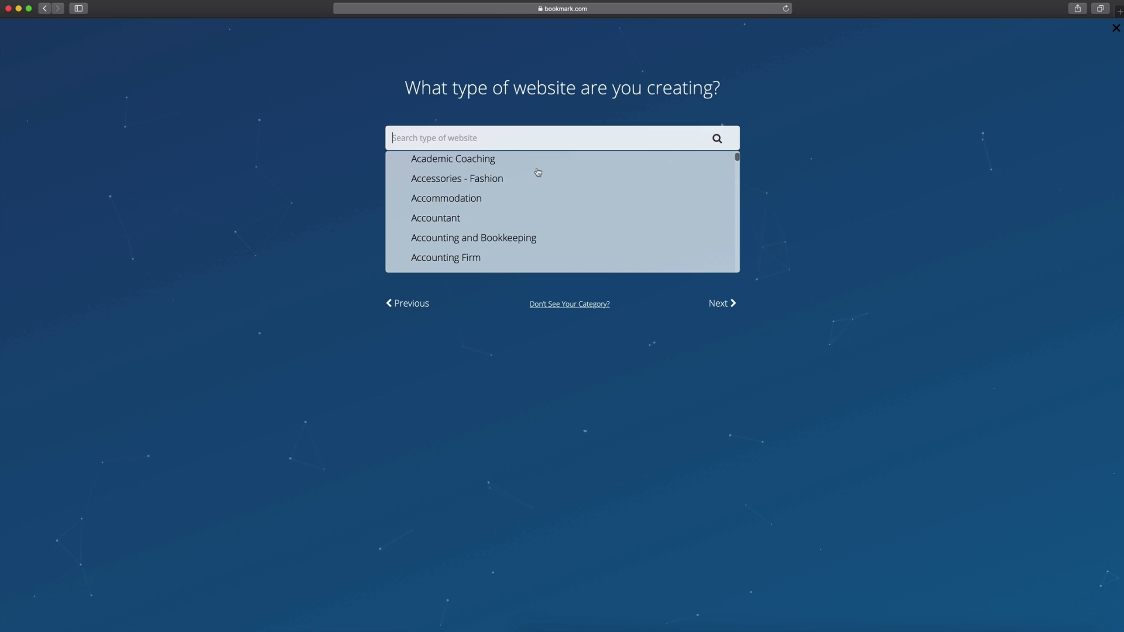
type("design")
left_click(418, 266)
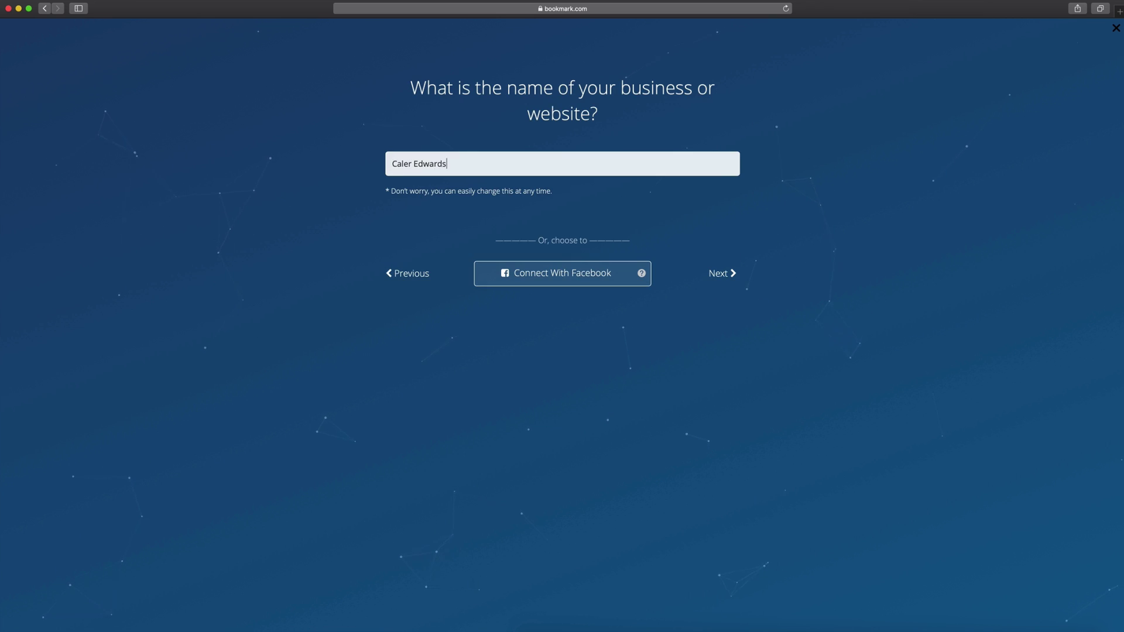
key("Return")
Step: Answer No to the existing-website question and continue to the layout choice
left_click(764, 311)
scroll(682, 244, "down", 2)
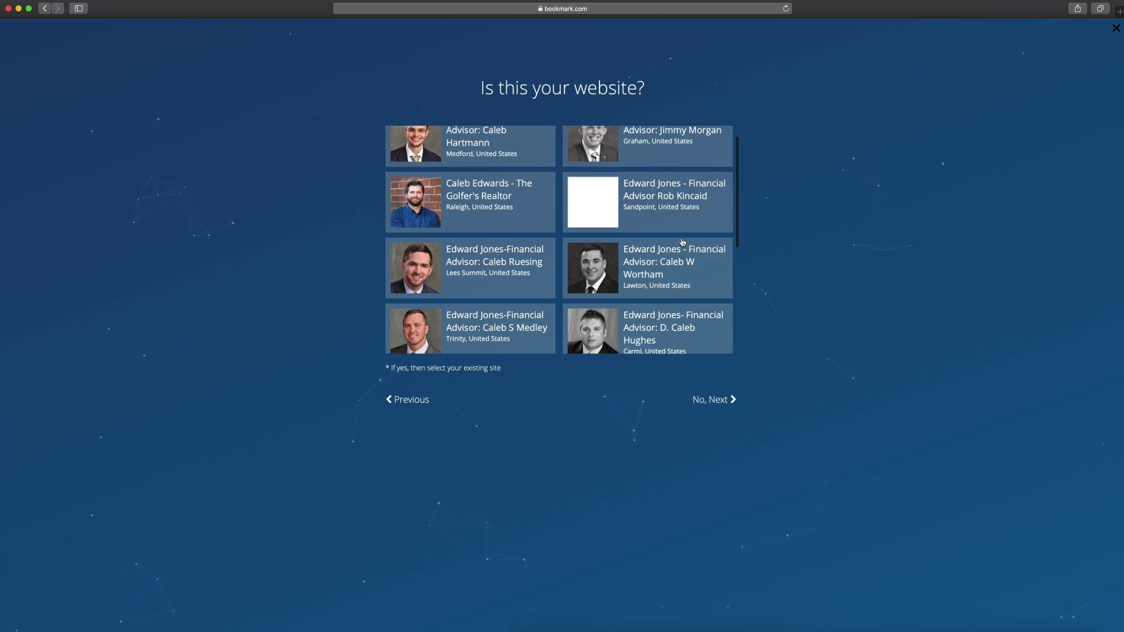
scroll(682, 244, "up", 2)
key("Return")
left_click(724, 332)
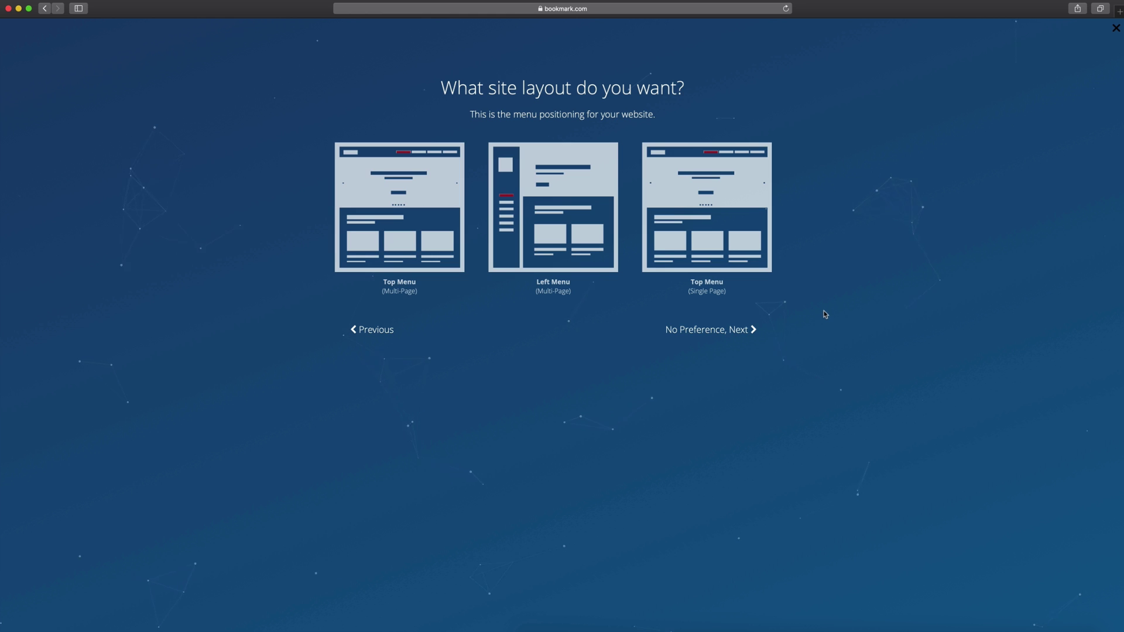
Step: Choose the Top Menu layout, pick the castle and another image, and apply the Fresh style
left_click(398, 205)
left_click(475, 164)
left_click(385, 269)
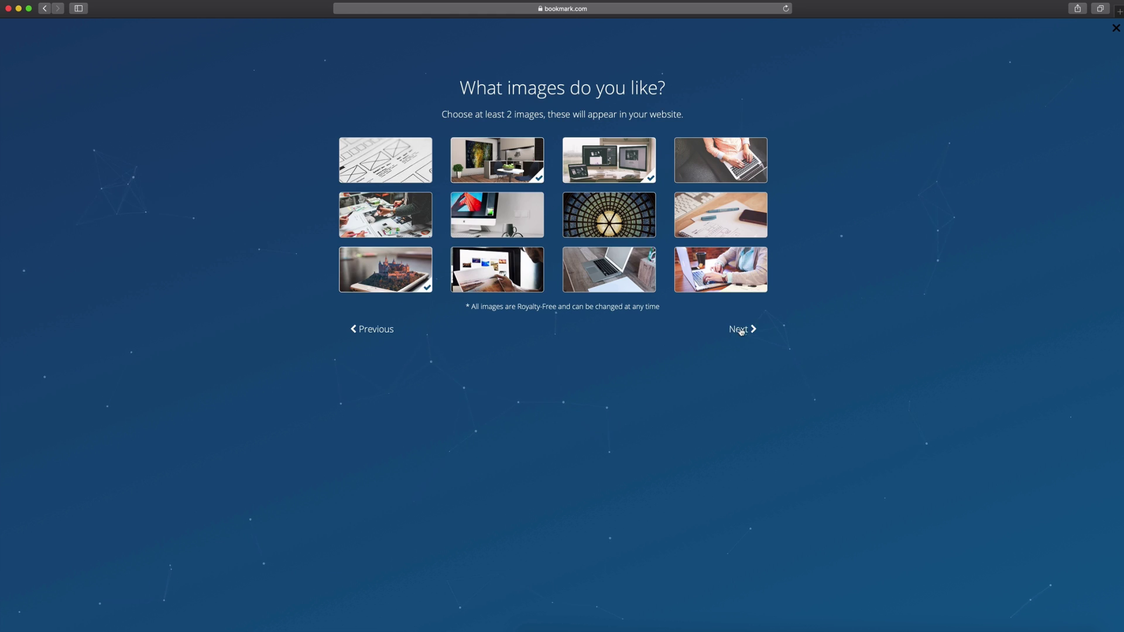
left_click(737, 329)
left_click(560, 174)
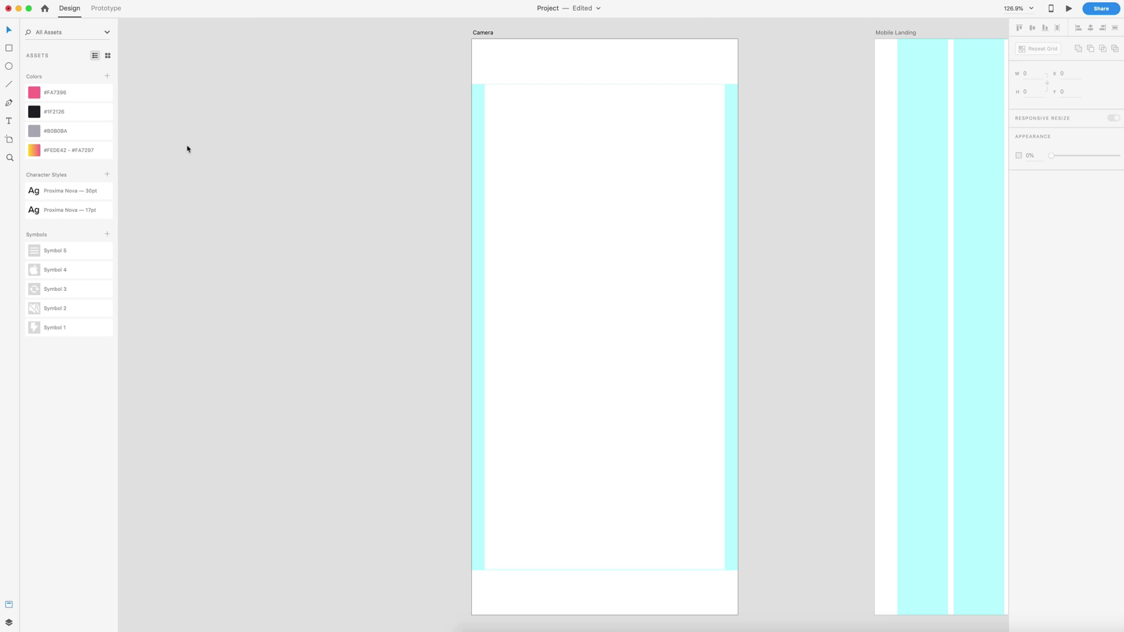
Step: Fill a borderless full-artboard rectangle with the fur-hood photo and place Symbol 1 on it
left_click(8, 48)
left_click_drag(471, 39, 739, 615)
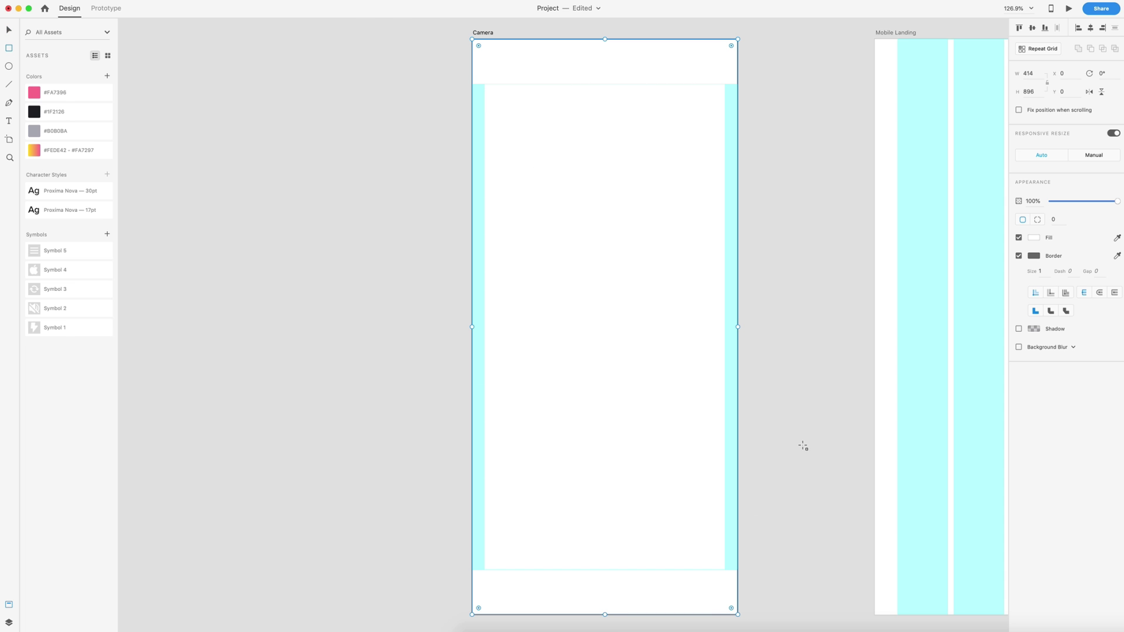
left_click(1018, 256)
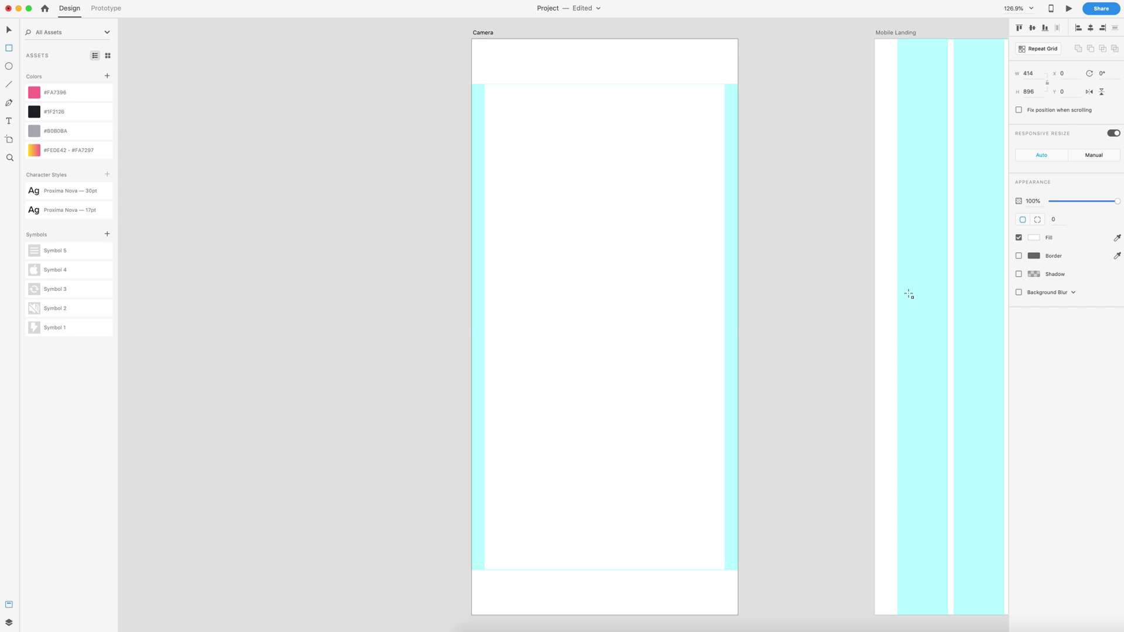
key("v")
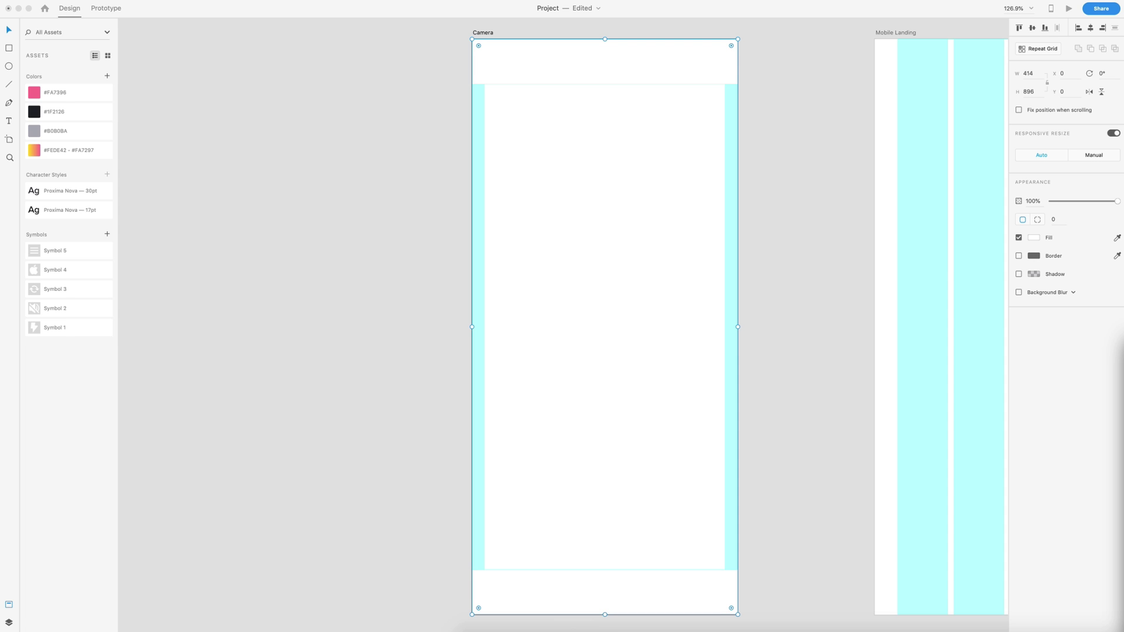
left_click_drag(1112, 334, 607, 223)
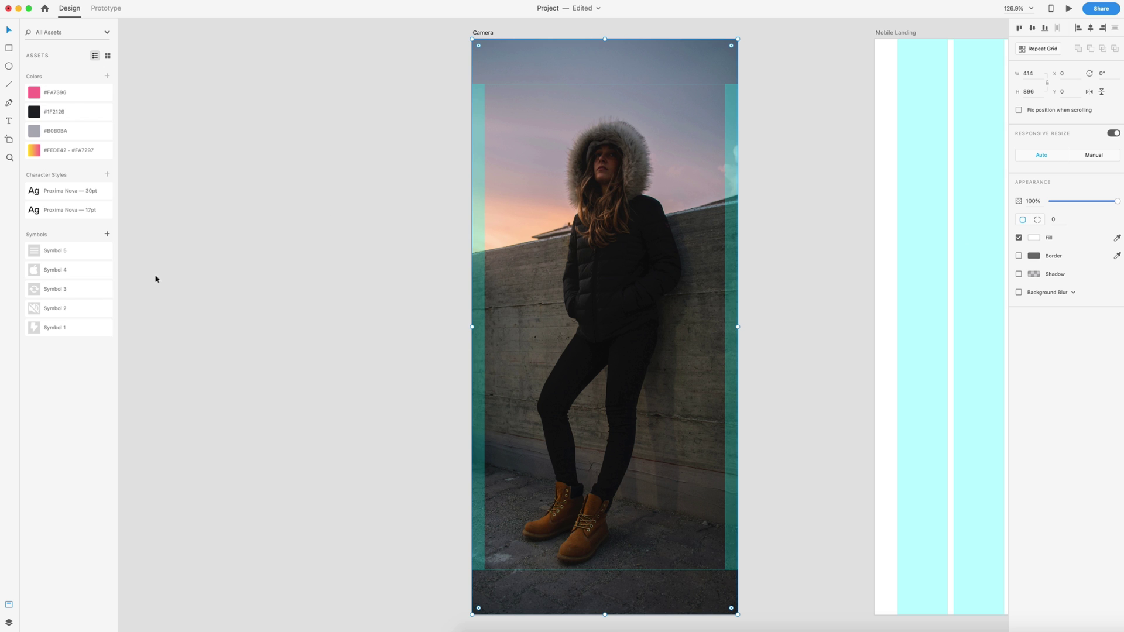
left_click_drag(35, 328, 450, 93)
Step: Give the lightning-bolt shape a 16% black drop shadow (0, 3, blur 6)
scroll(525, 96, "up", 5)
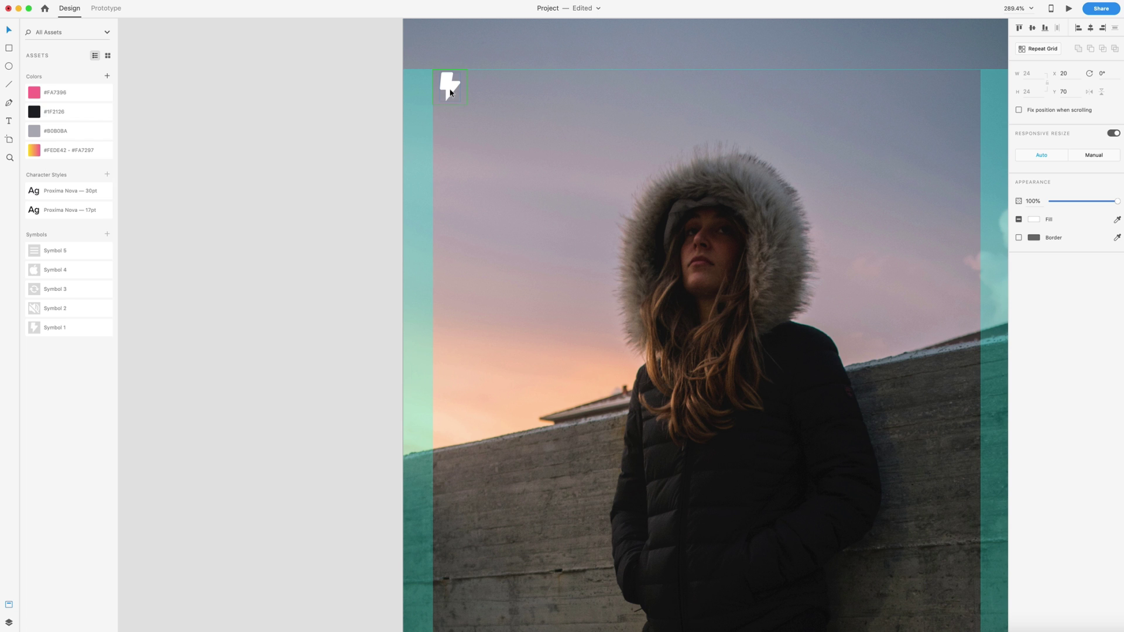
double_click(450, 93)
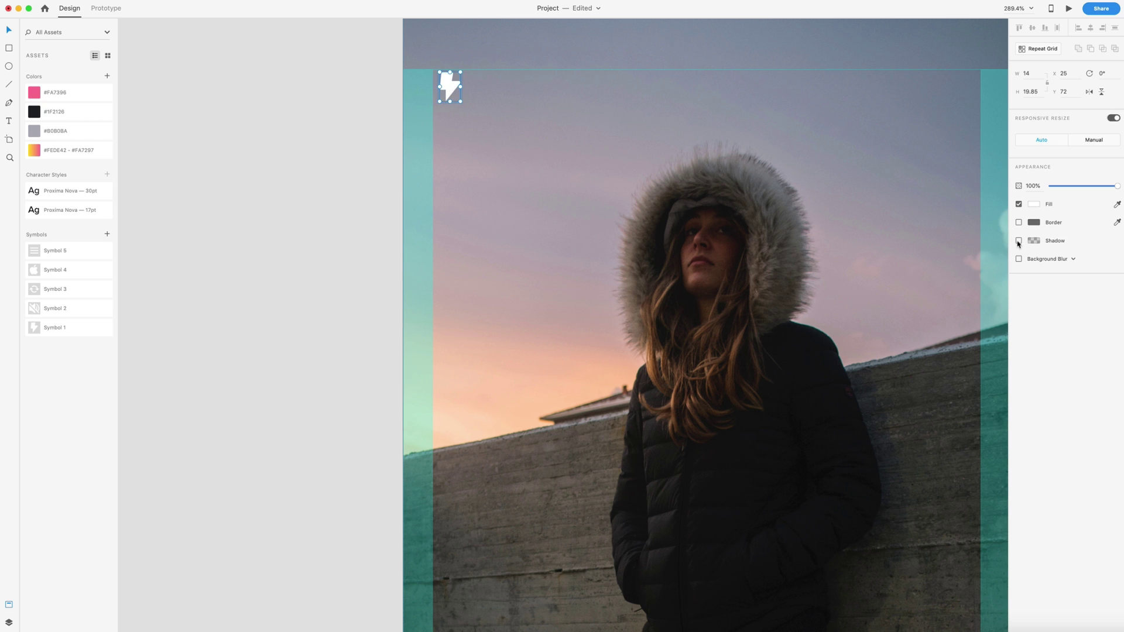
left_click(1019, 241)
left_click(1033, 241)
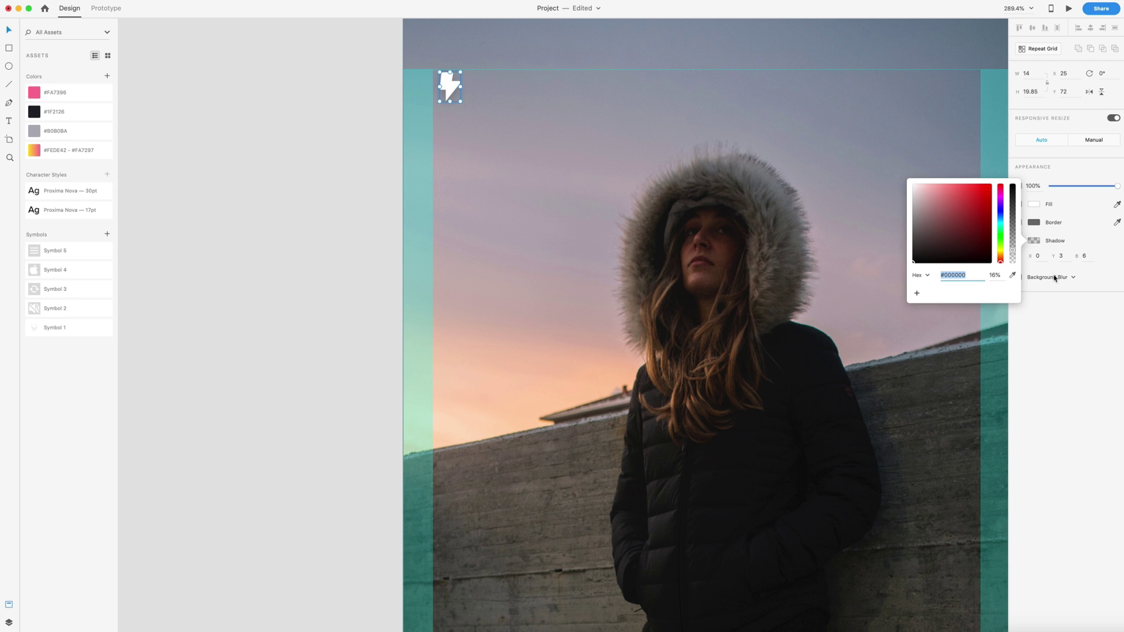
left_click(1035, 255)
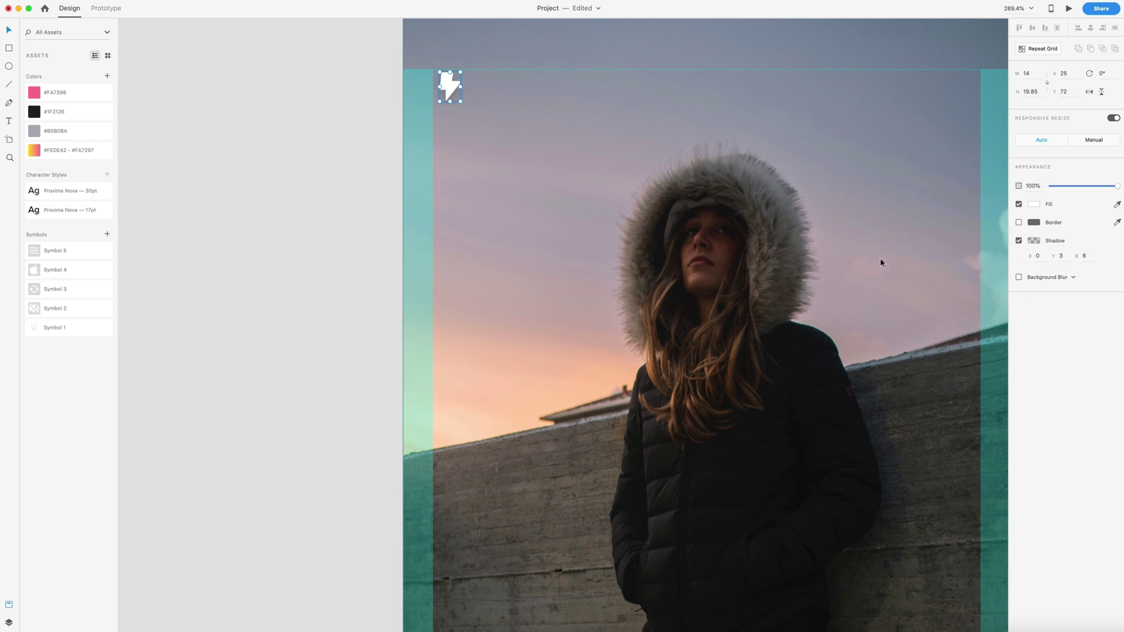
left_click(367, 231)
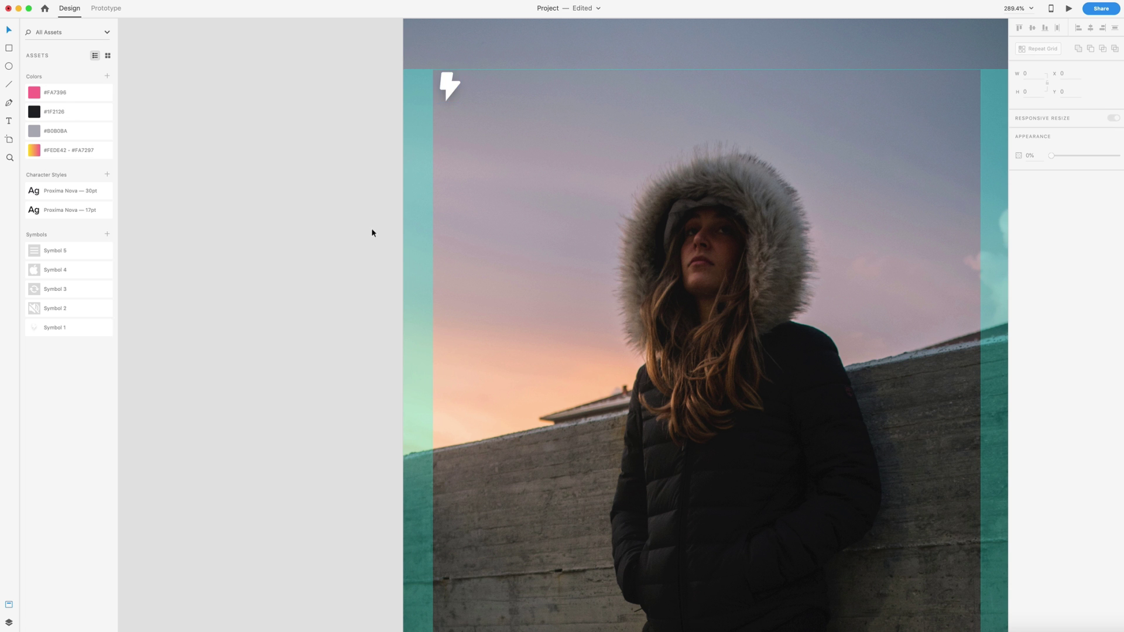
scroll(371, 227, "down", 5)
scroll(412, 219, "down", 2)
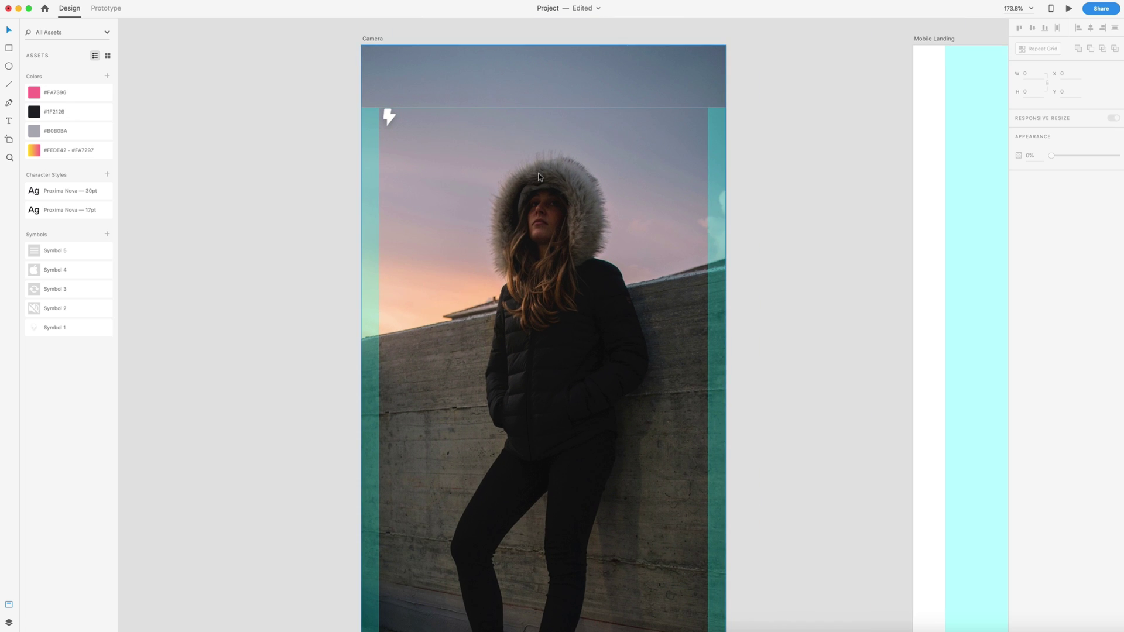
scroll(547, 182, "down", 2)
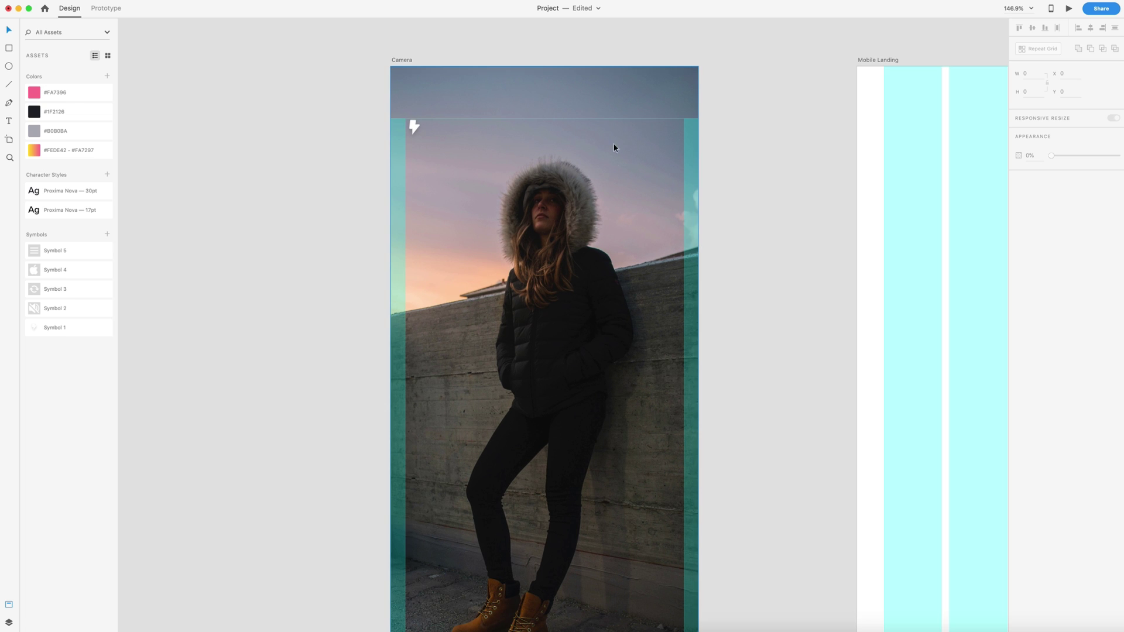
Step: Place the muted-speaker symbol top right and add a 36×36 bordered circle at top centre
left_click_drag(30, 310, 674, 128)
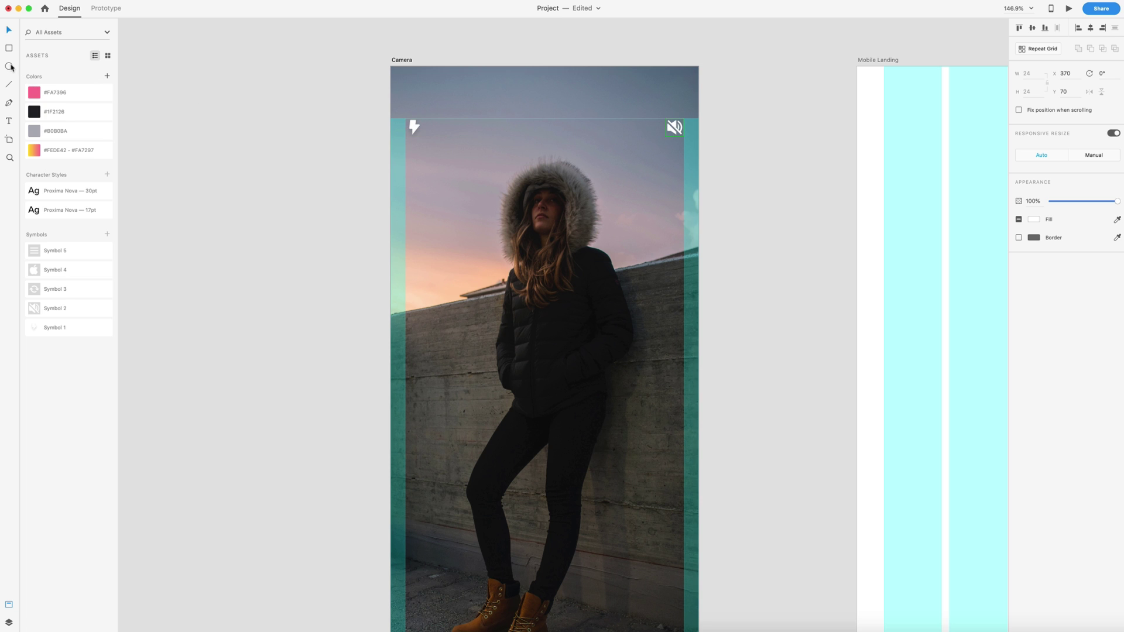
left_click_drag(515, 112, 541, 138)
key("v")
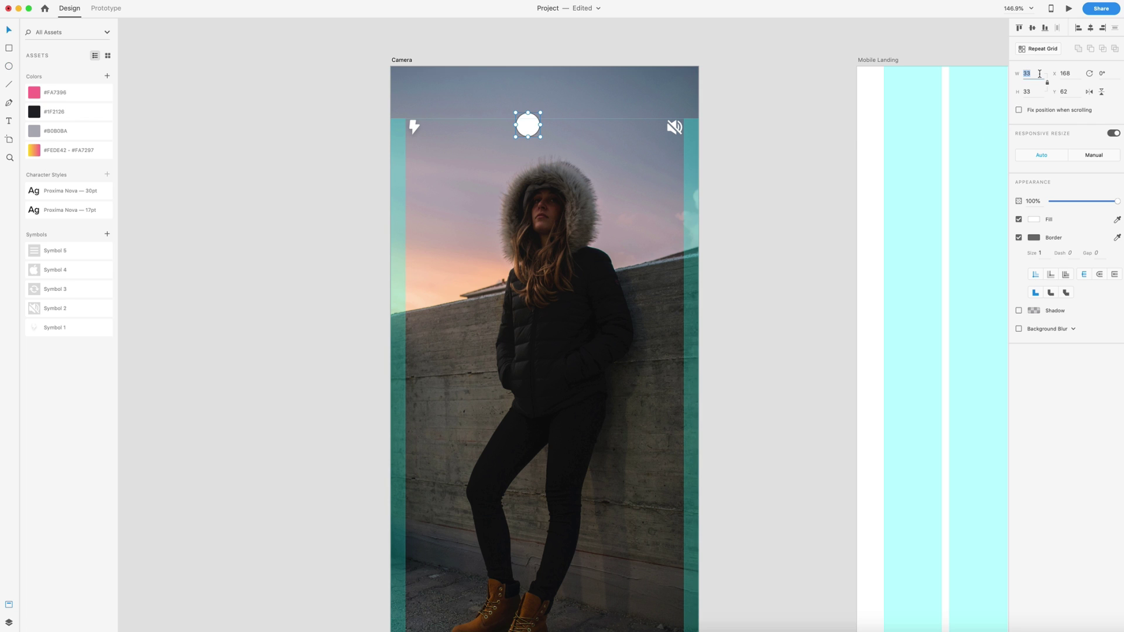
type("3")
key("Return")
left_click(1033, 237)
left_click(942, 213)
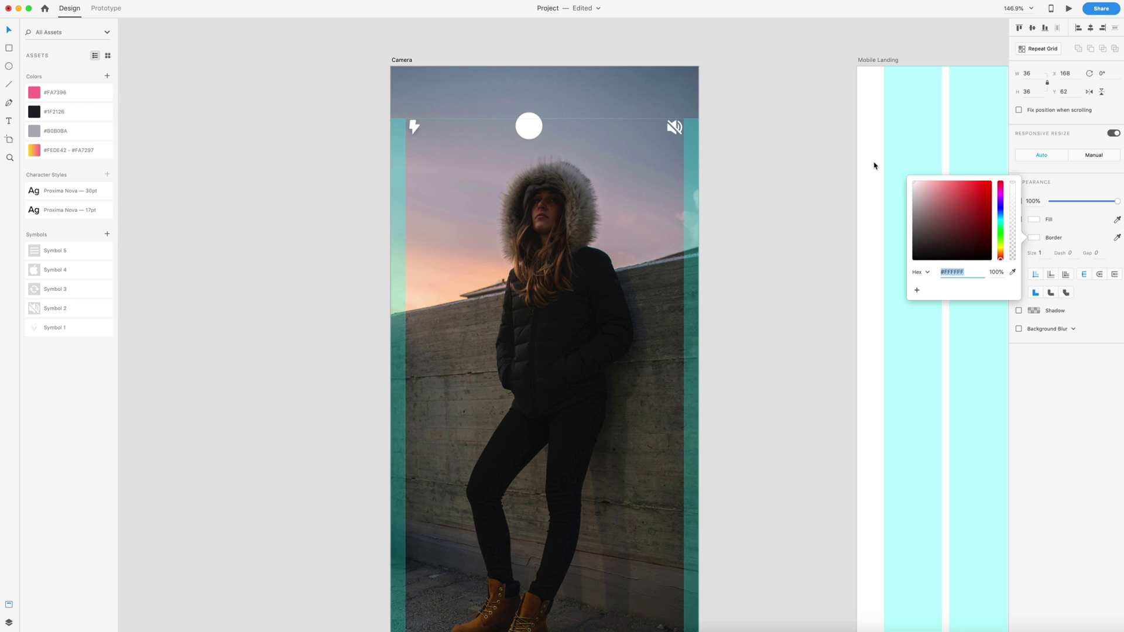
left_click(810, 216)
Step: Fill the circle with the man's face photo and centre it horizontally on the artboard
left_click(475, 629)
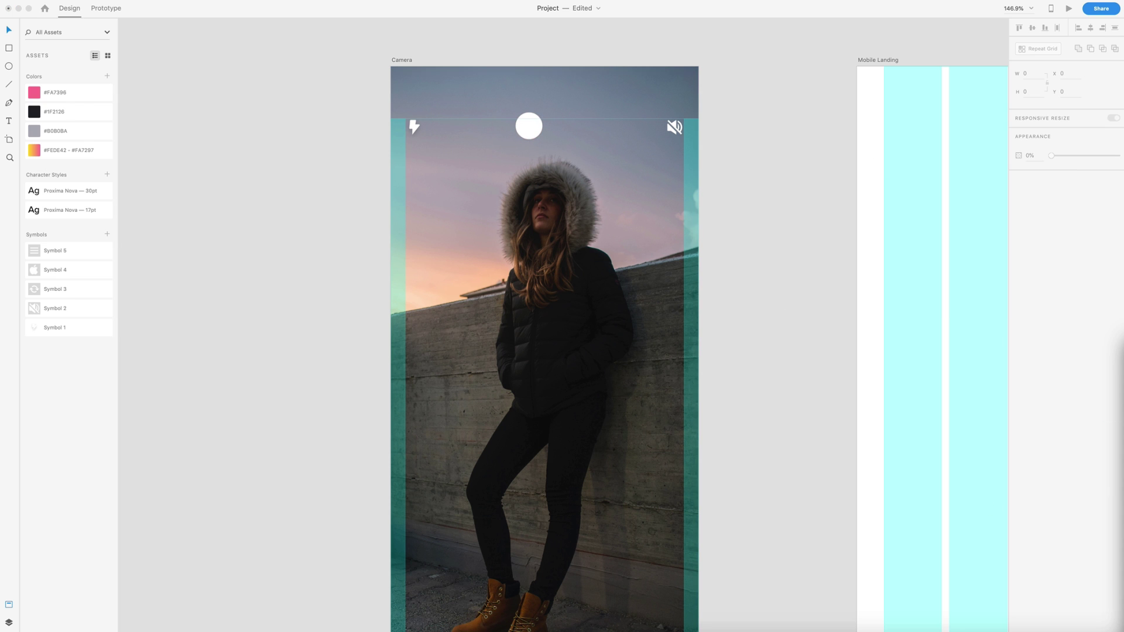
left_click_drag(725, 299, 529, 120)
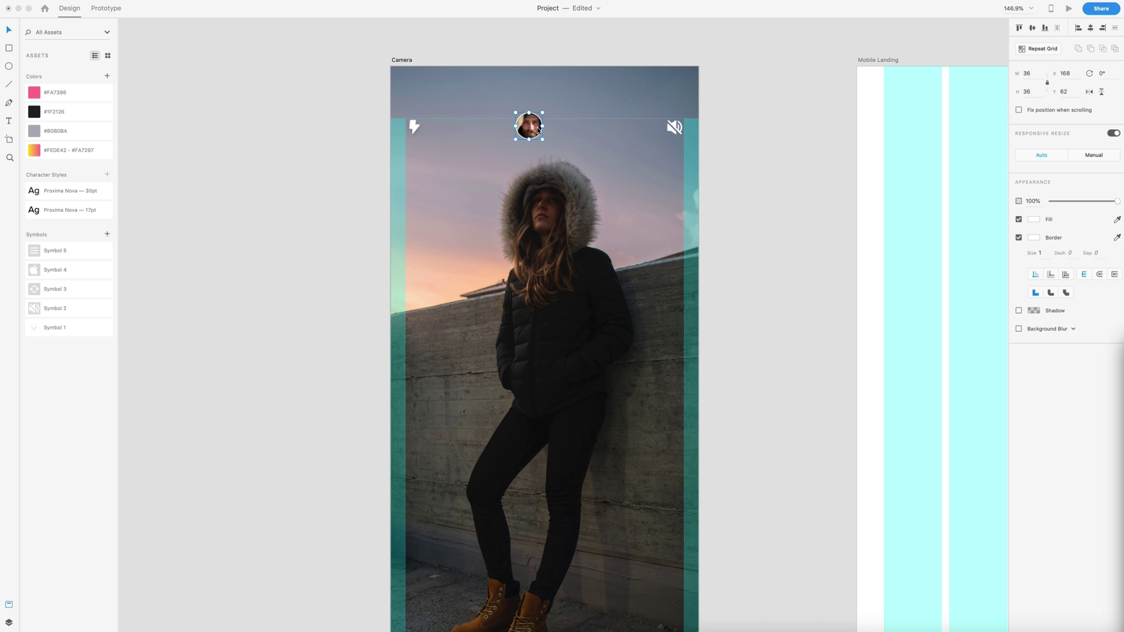
scroll(515, 120, "up", 5)
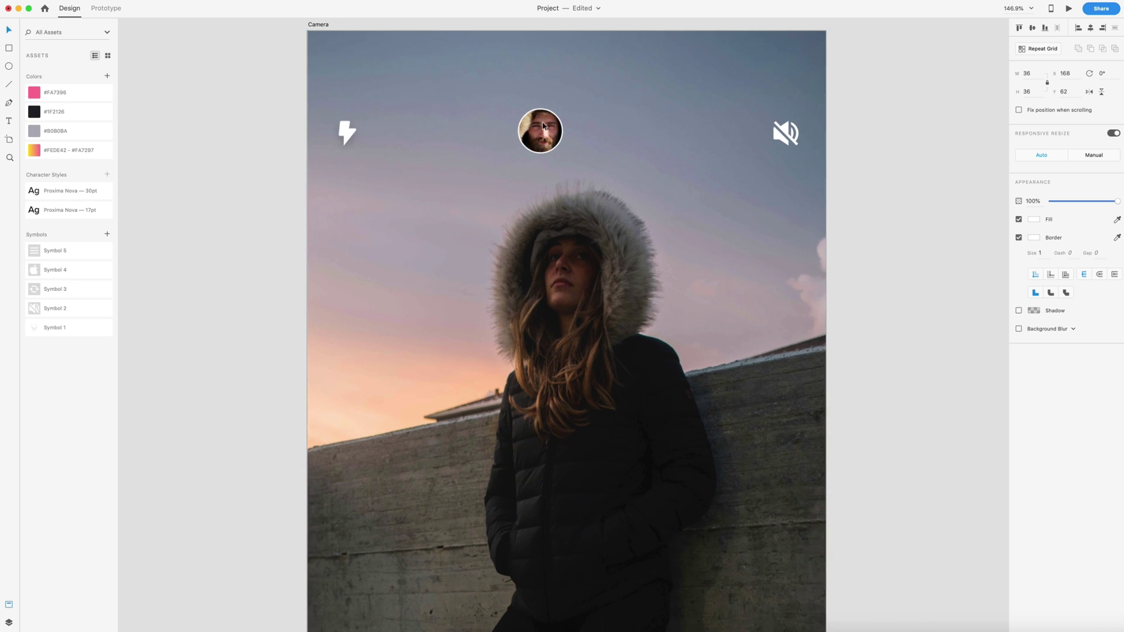
left_click_drag(529, 125, 566, 133)
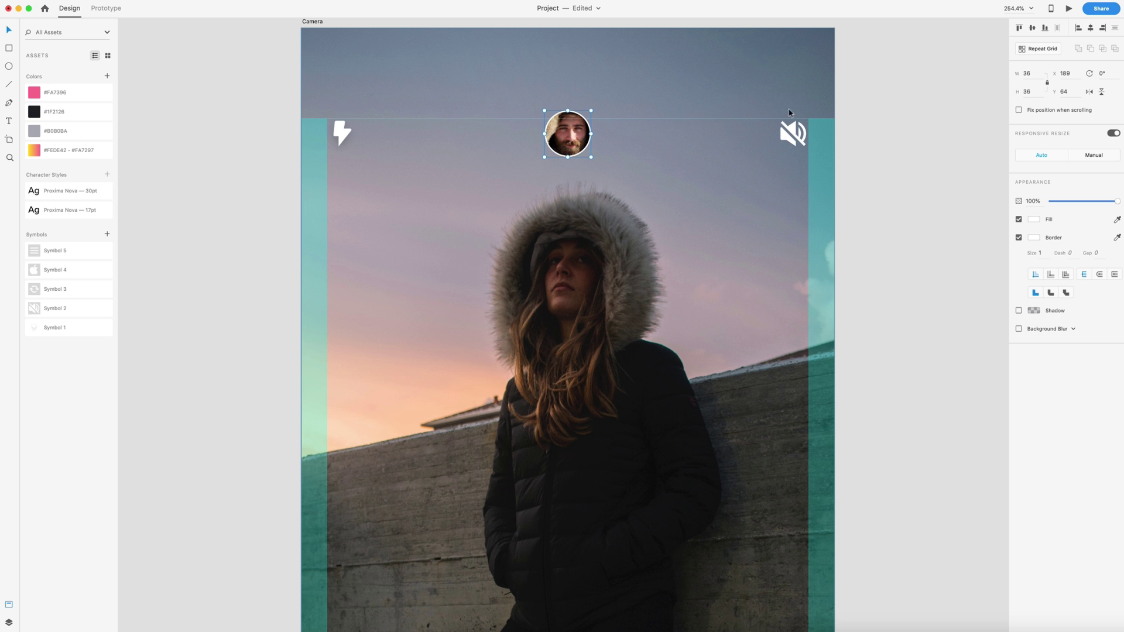
Step: Draw a small dot at the avatar's top-right, remove its border and fill it pink #FA7396
scroll(636, 89, "up", 5)
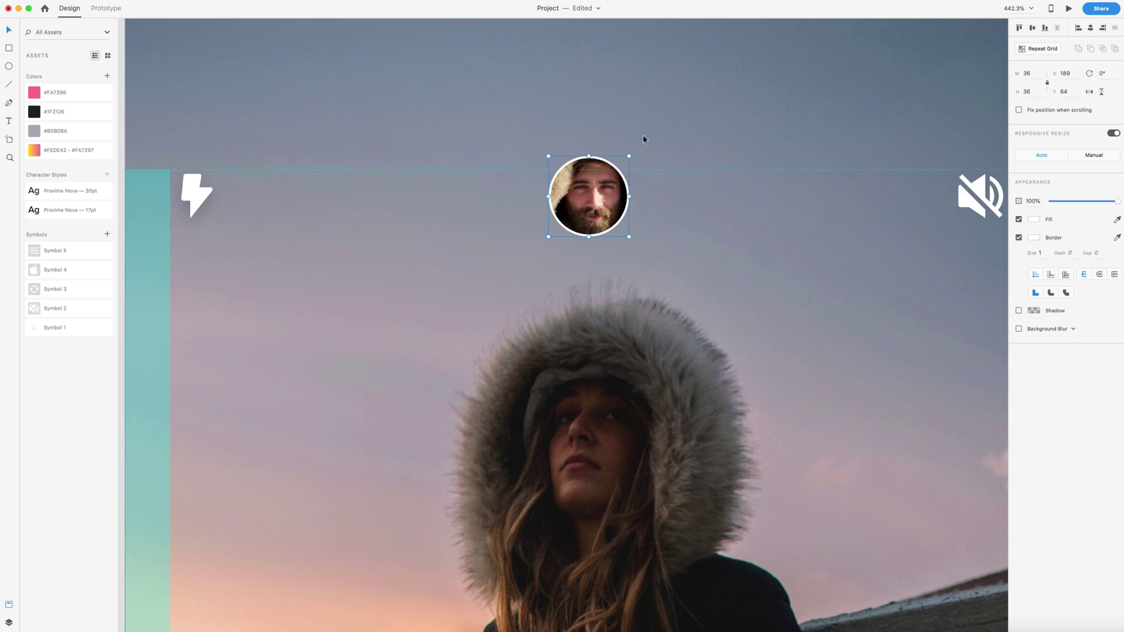
left_click(9, 66)
mouse_move(613, 177)
left_mouse_down()
mouse_move(630, 160)
mouse_move(620, 168)
left_mouse_up()
key("v")
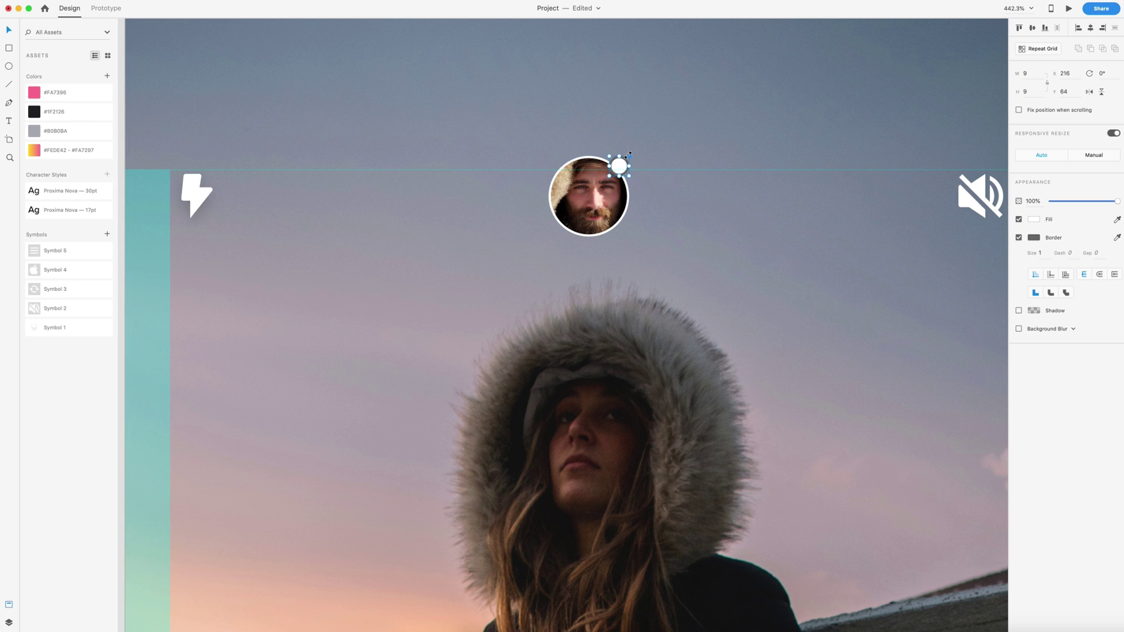
left_click(1019, 238)
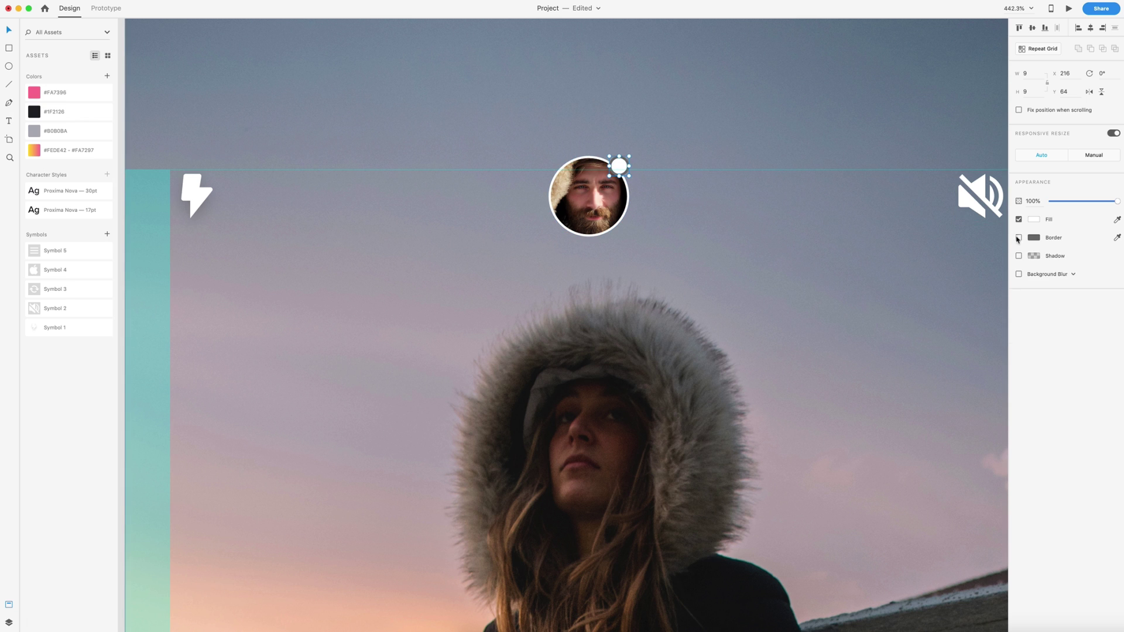
left_click(31, 94)
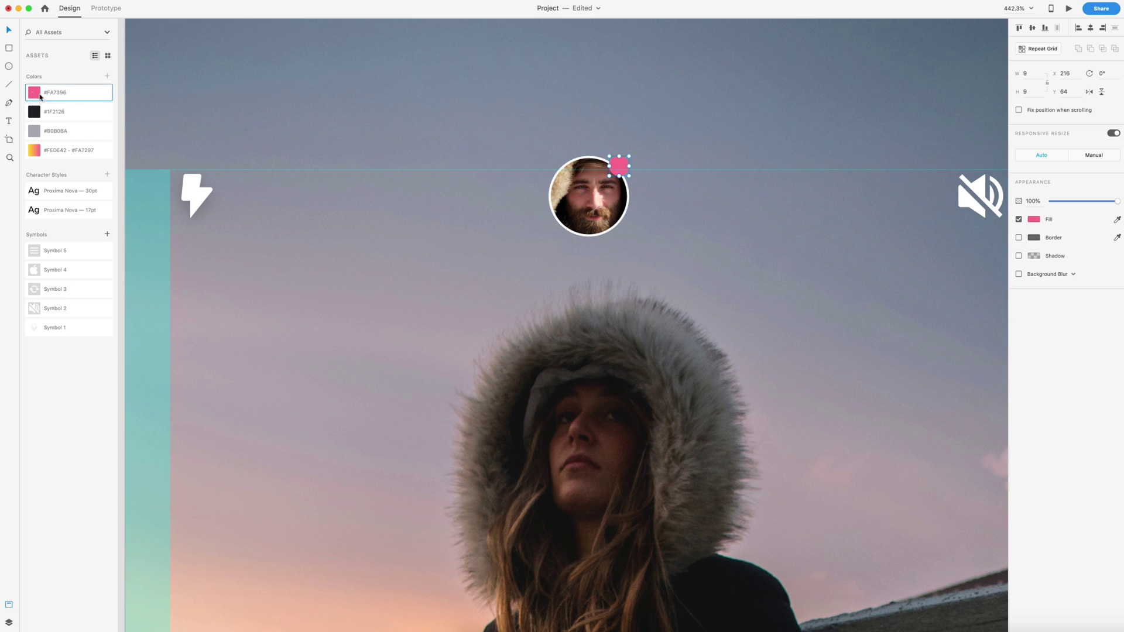
left_click(378, 108)
scroll(397, 111, "down", 5)
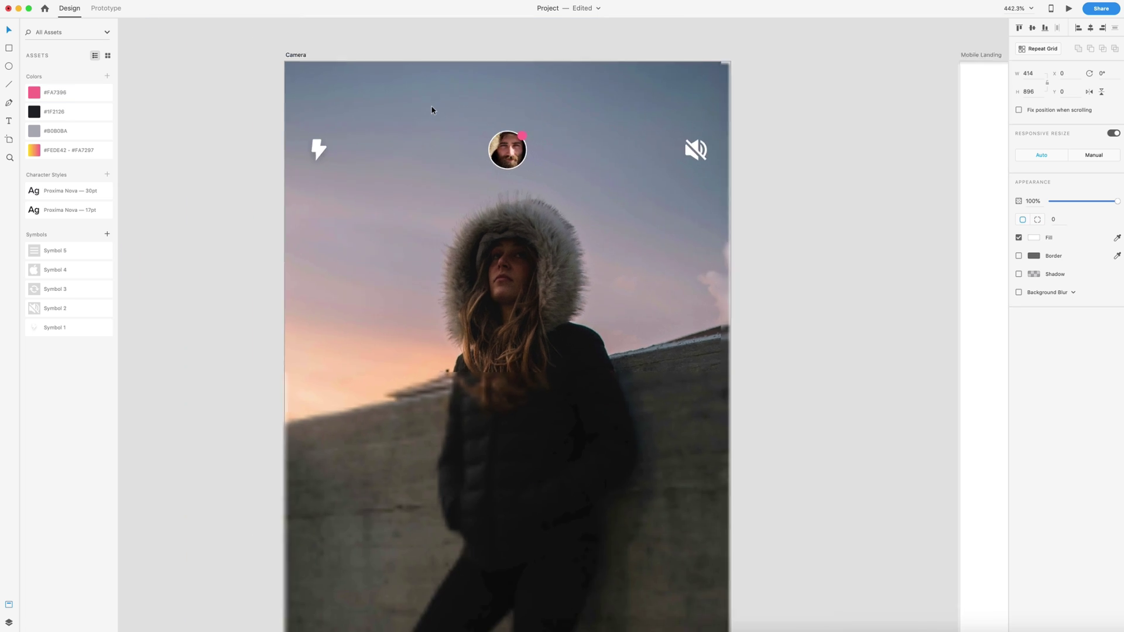
scroll(706, 159, "right", 1)
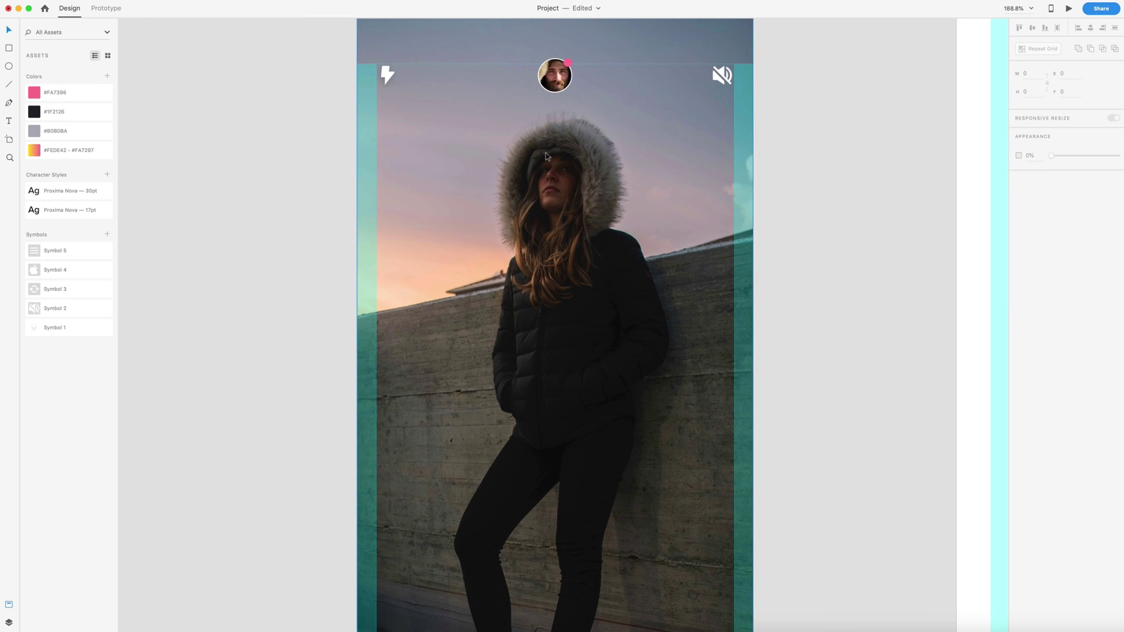
Step: Draw a centred, unfilled, white-outlined rectangle over the woman's face, plus a short top tick
scroll(535, 171, "up", 4)
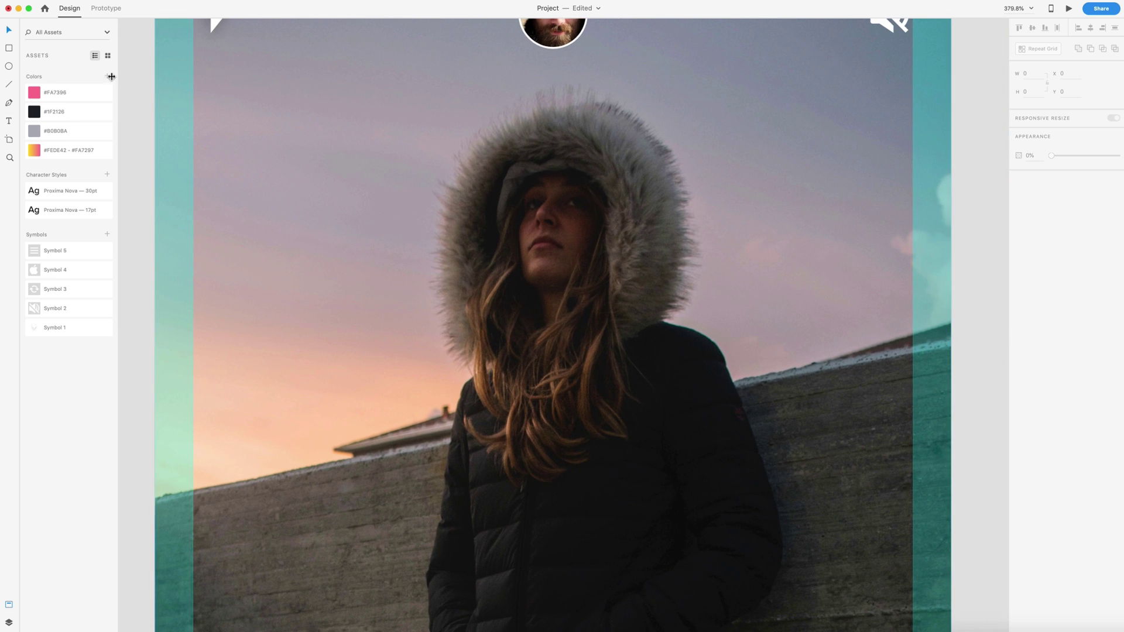
key("r")
mouse_move(491, 148)
left_mouse_down()
mouse_move(519, 223)
mouse_move(626, 306)
left_mouse_up()
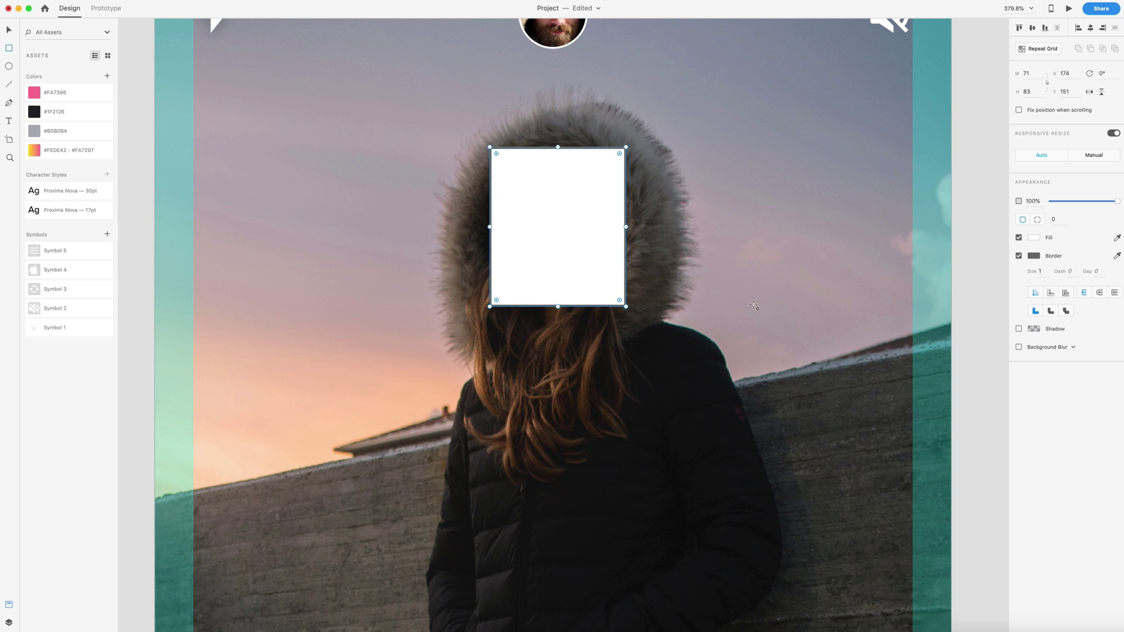
left_click(1018, 237)
left_click(1034, 256)
left_click_drag(948, 246, 881, 182)
key("Escape")
key("Escape")
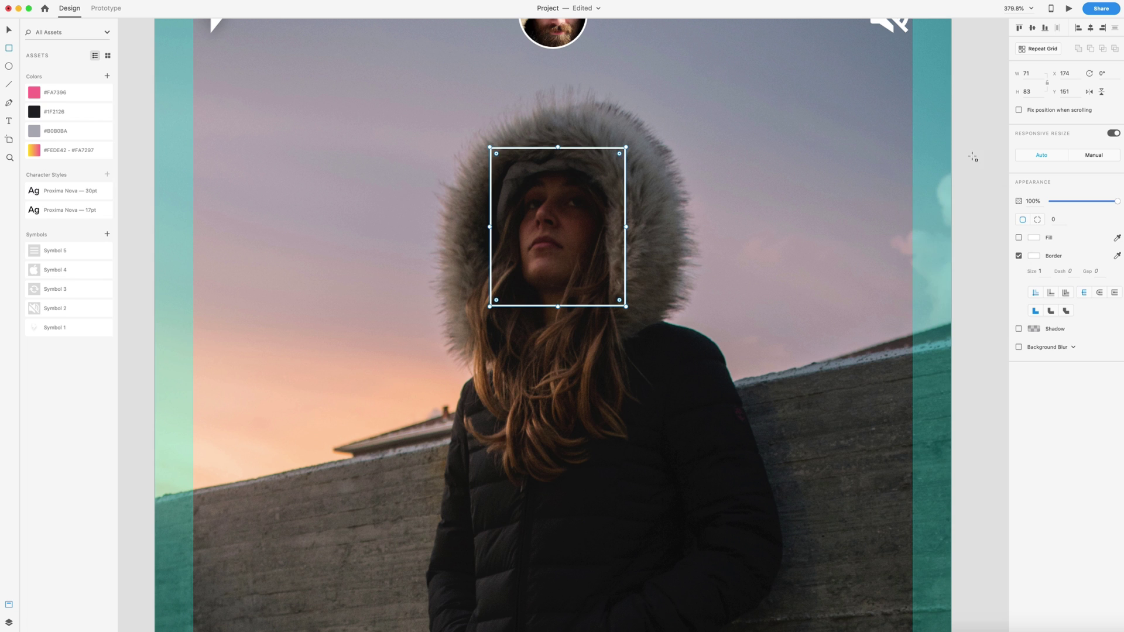
left_click_drag(624, 285, 619, 287)
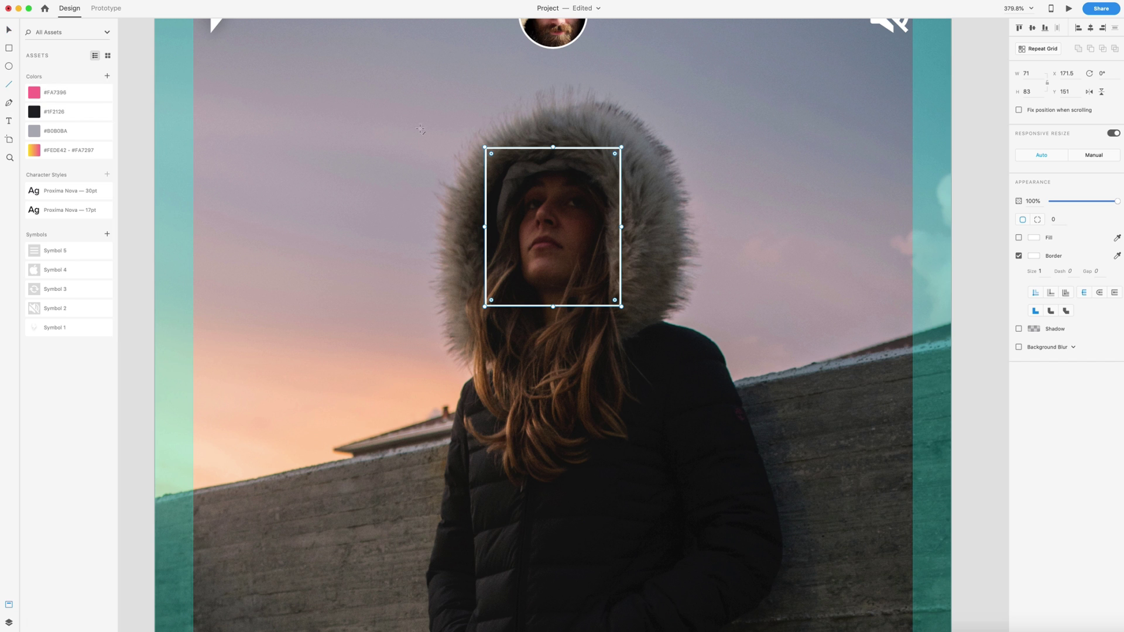
left_click_drag(565, 139, 567, 152)
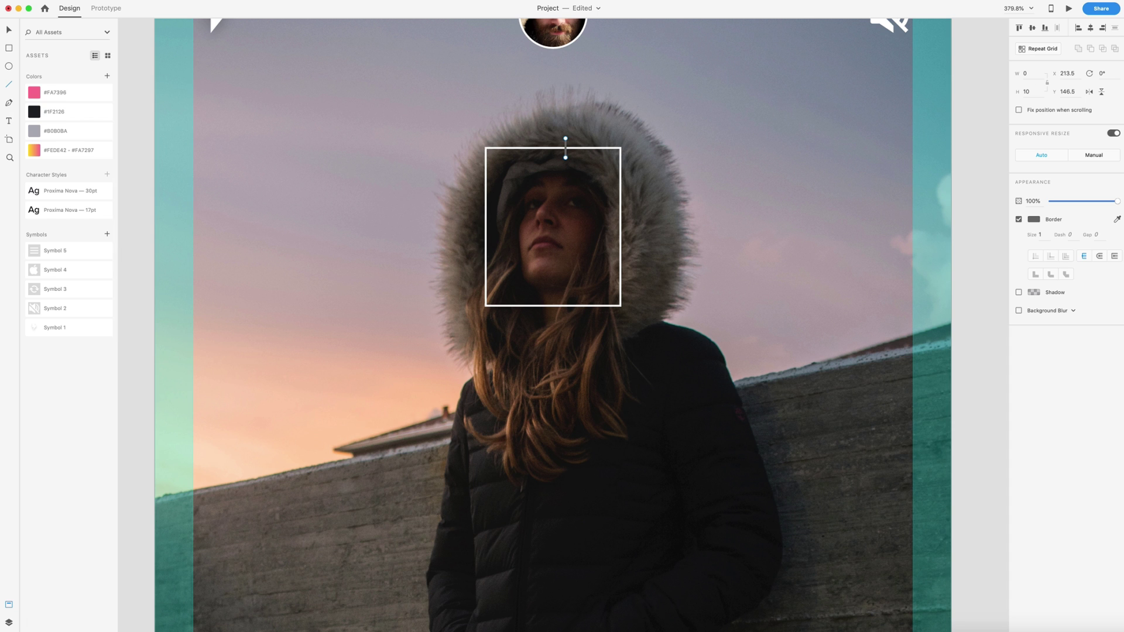
Step: Make the top tick line white and centre it on the frame's edge
left_click(1033, 219)
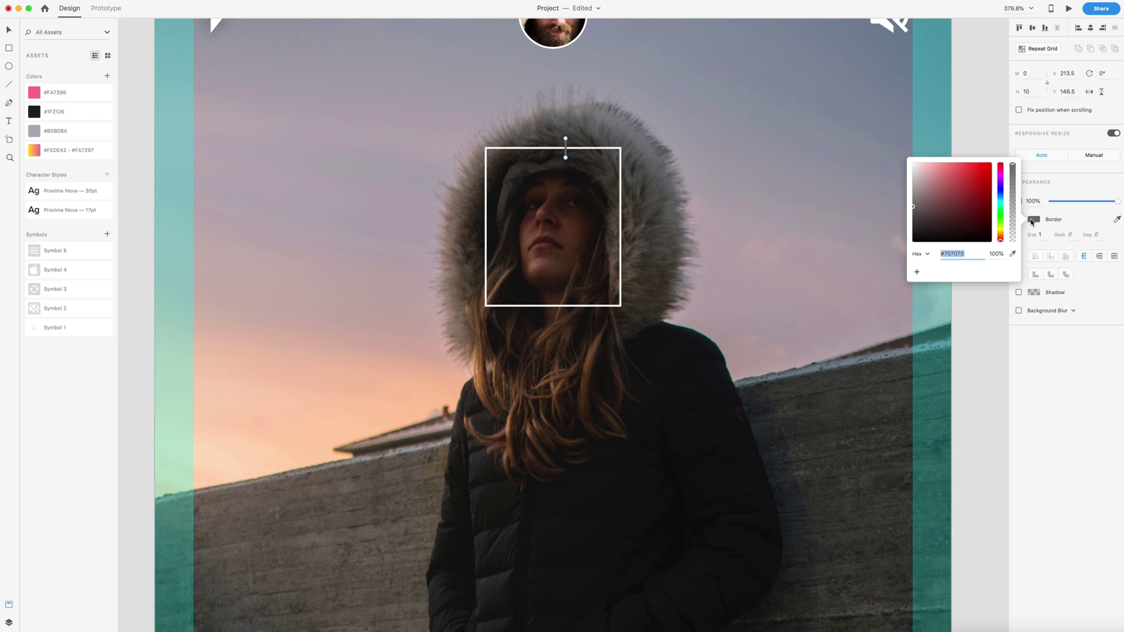
left_click(957, 207)
left_click_drag(943, 201, 884, 150)
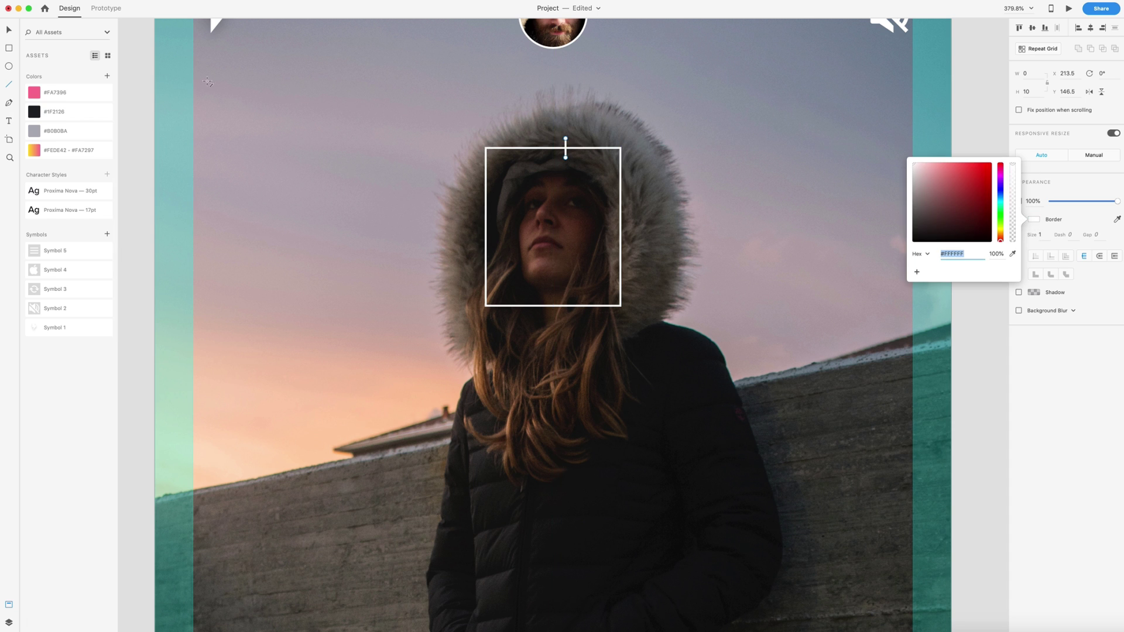
left_click(9, 30)
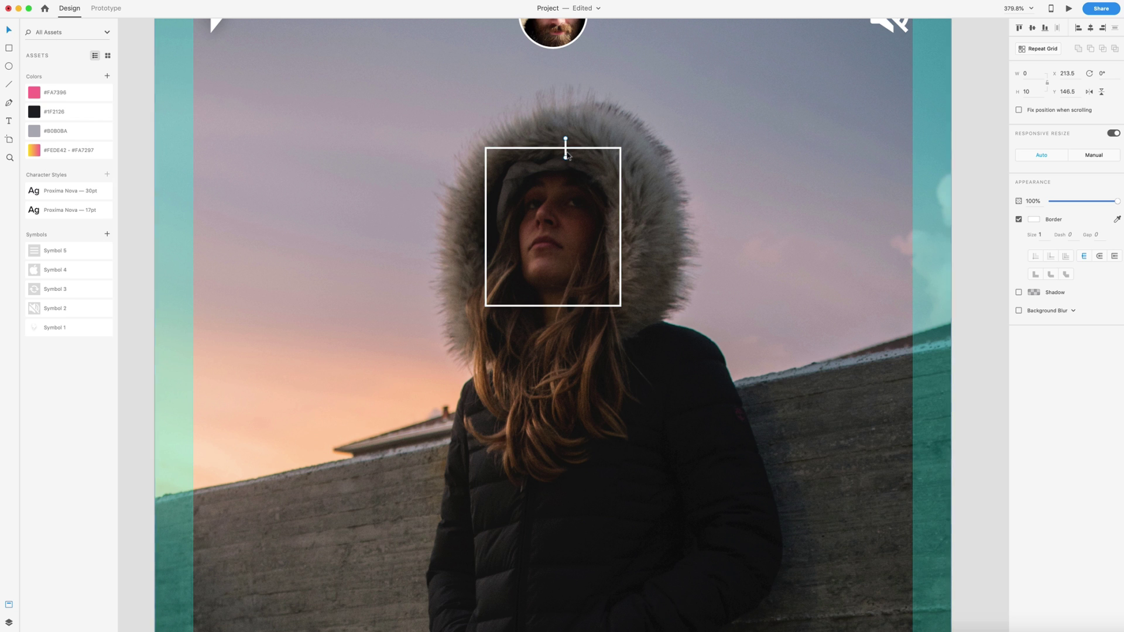
mouse_move(566, 155)
left_mouse_down()
mouse_move(554, 154)
mouse_move(554, 312)
left_mouse_up()
Step: Draw a 10 px horizontal tick and move it onto the frame's edge
key("l")
left_click_drag(522, 246, 501, 246)
double_click(1029, 73)
type("10")
key("Return")
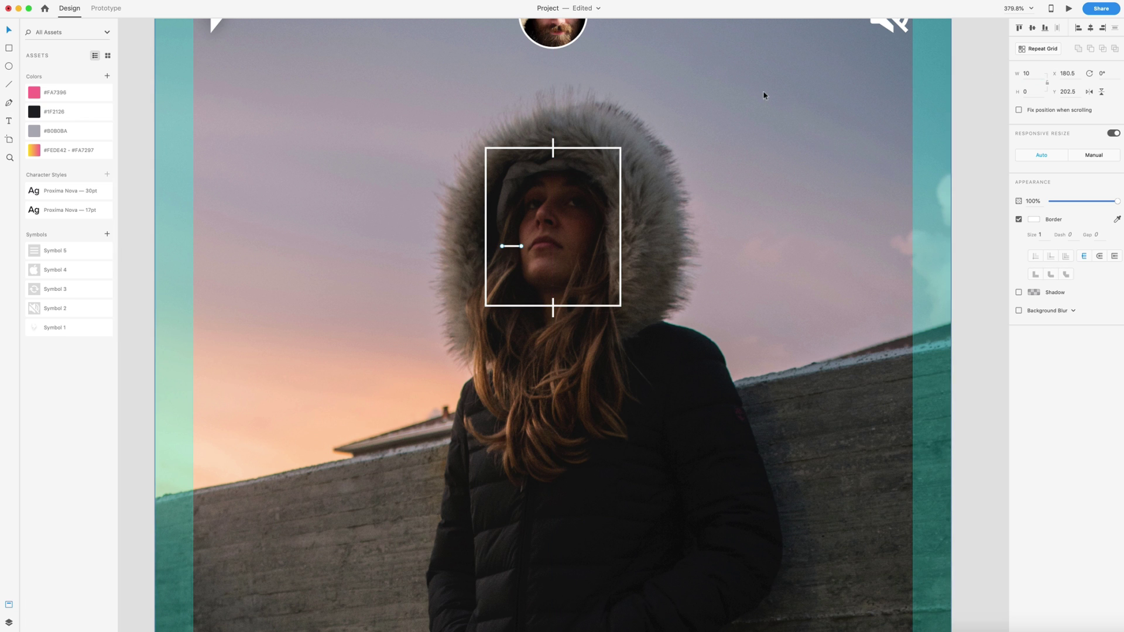
left_click_drag(517, 249, 624, 232)
Step: Group the frame with its bottom, left and top ticks and fade the group to 44% opacity
left_click(553, 310, "shift")
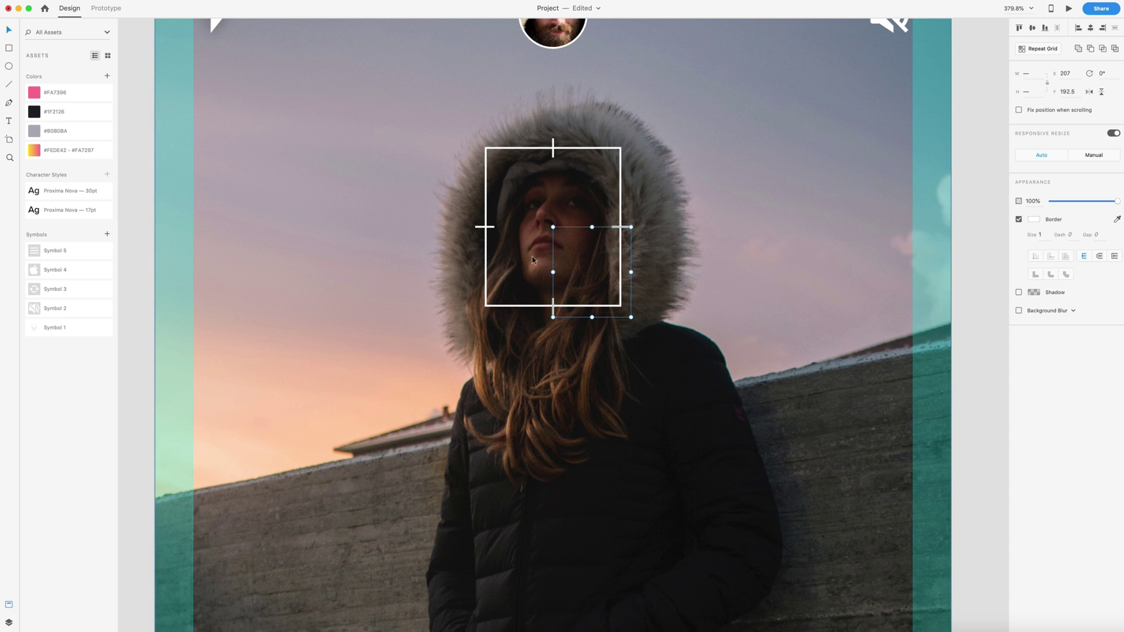
left_click(479, 228, "shift")
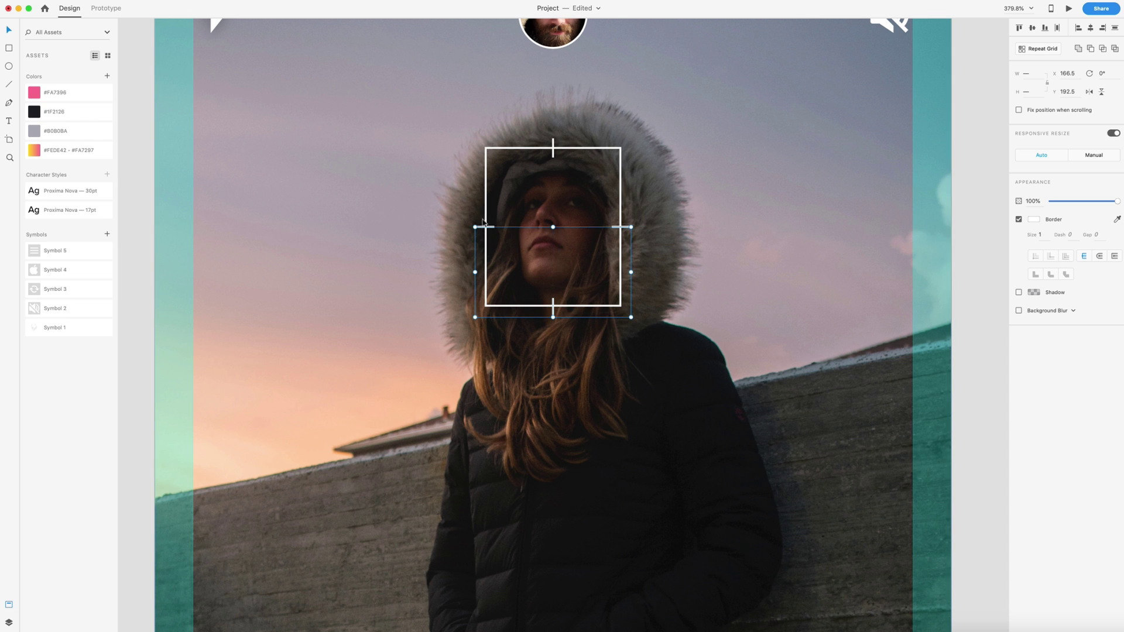
left_click(553, 155, "shift")
key("super+g")
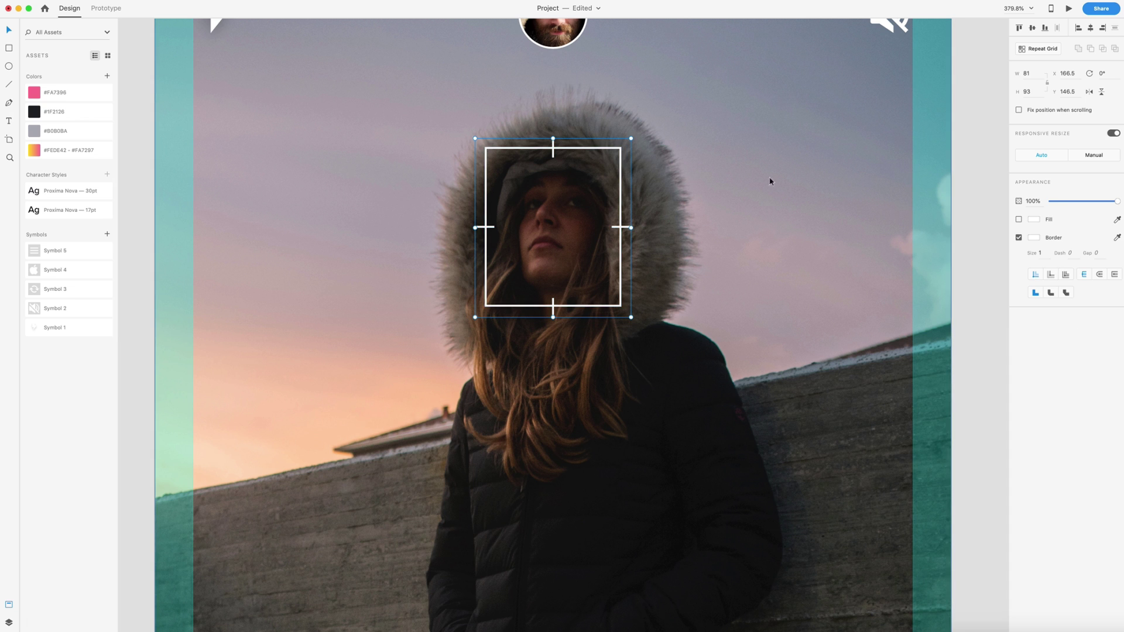
left_click_drag(1093, 200, 1084, 202)
left_click(987, 207)
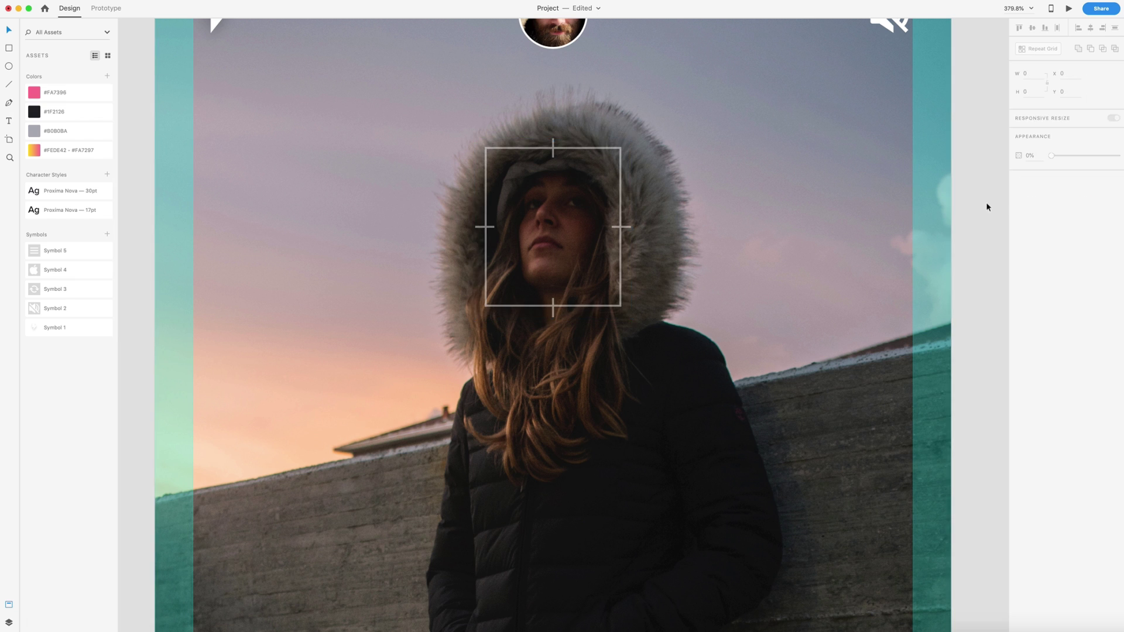
Step: Draw a 24×24 square at the Camera artboard's bottom-left
key("super+0")
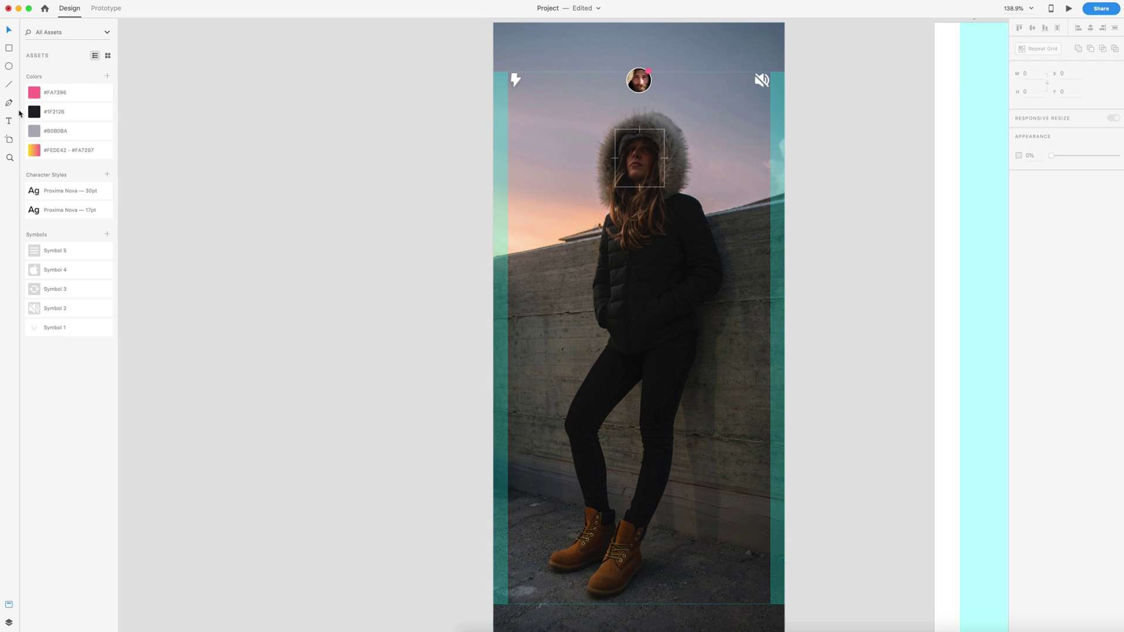
left_click(10, 50)
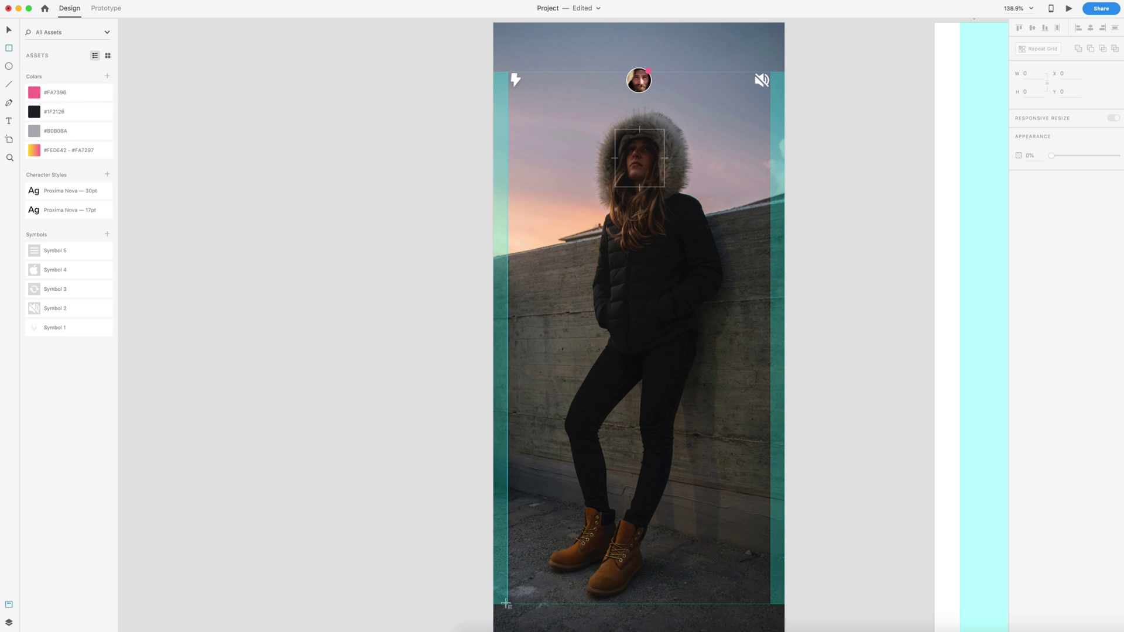
left_click_drag(508, 604, 523, 588)
key("ctrl+v")
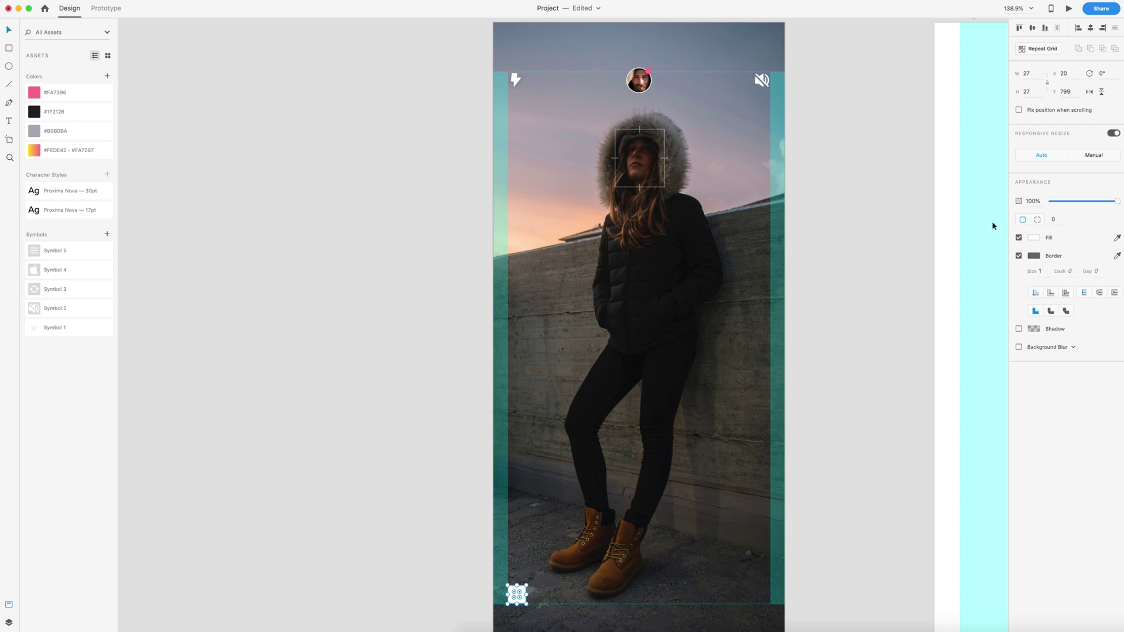
left_click(1038, 74)
key("Return")
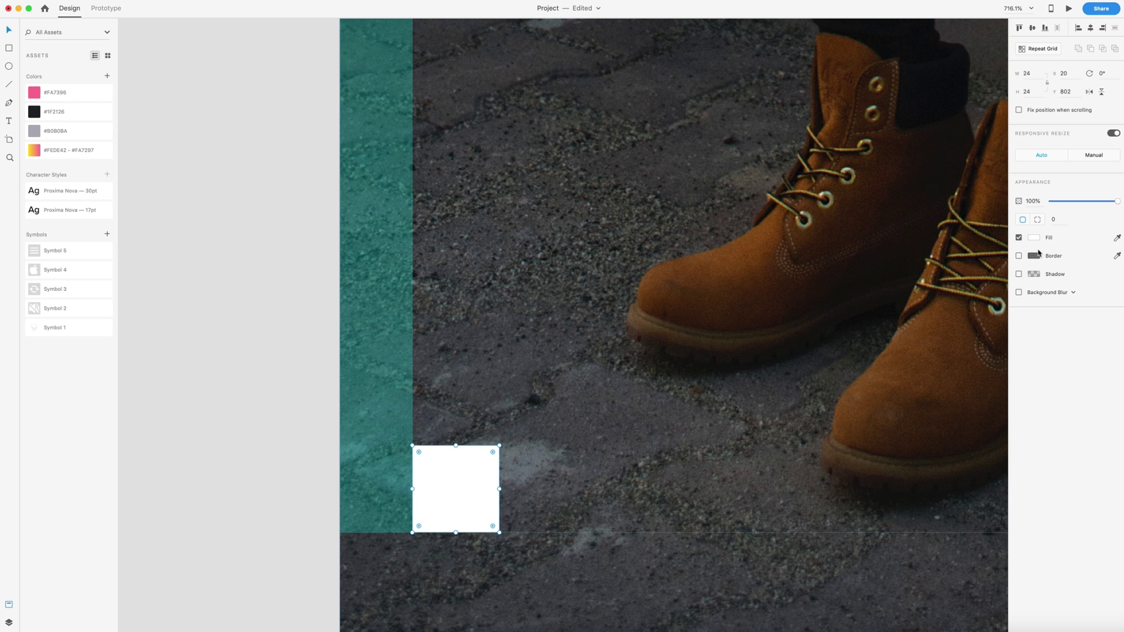
Step: Give the square a white border, a 0, 3, 6 drop shadow and 5 px corner radius
left_click(1019, 256)
left_click(1033, 256)
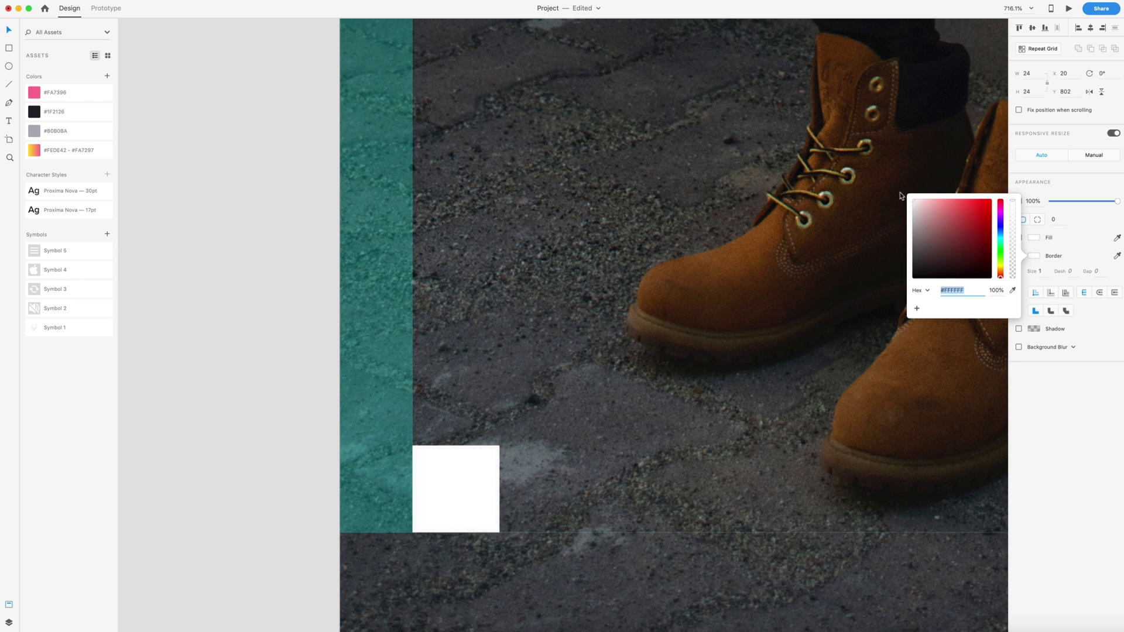
left_click(1090, 321)
left_click(1018, 329)
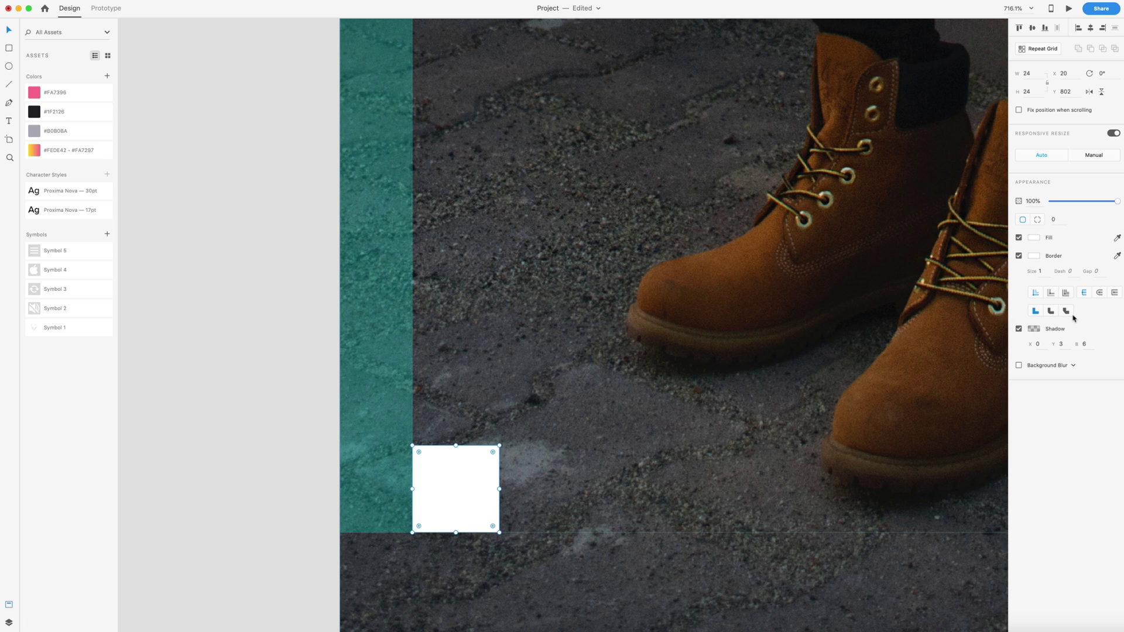
left_click(1053, 219)
type("5")
key("Return")
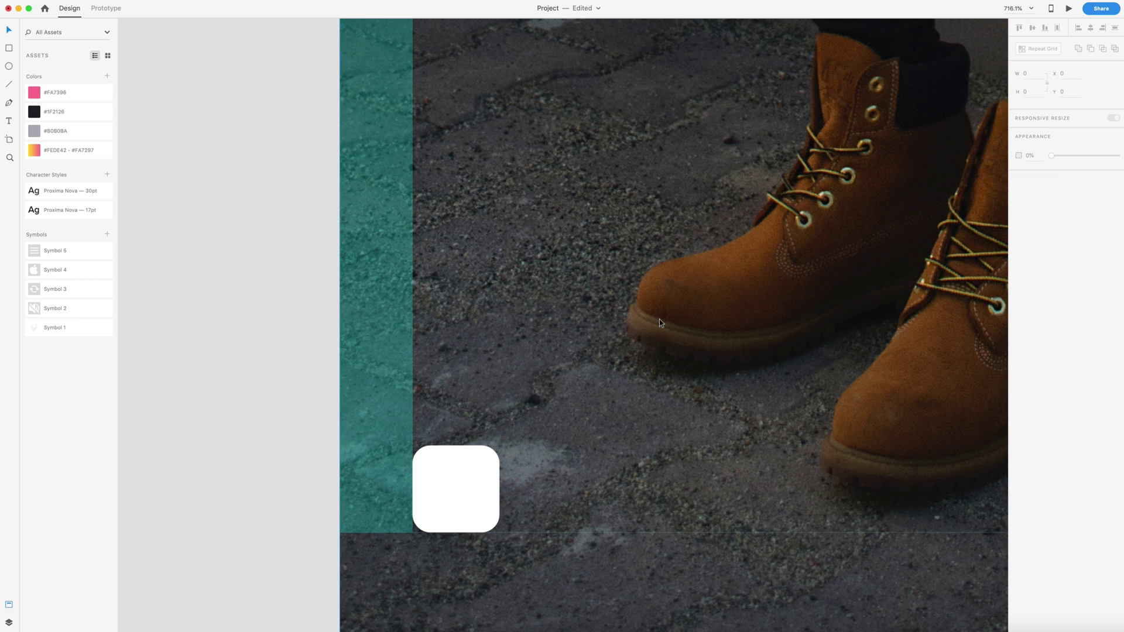
Step: Duplicate the small rounded square just above the original
scroll(659, 319, "down", 5)
scroll(716, 306, "up", 3)
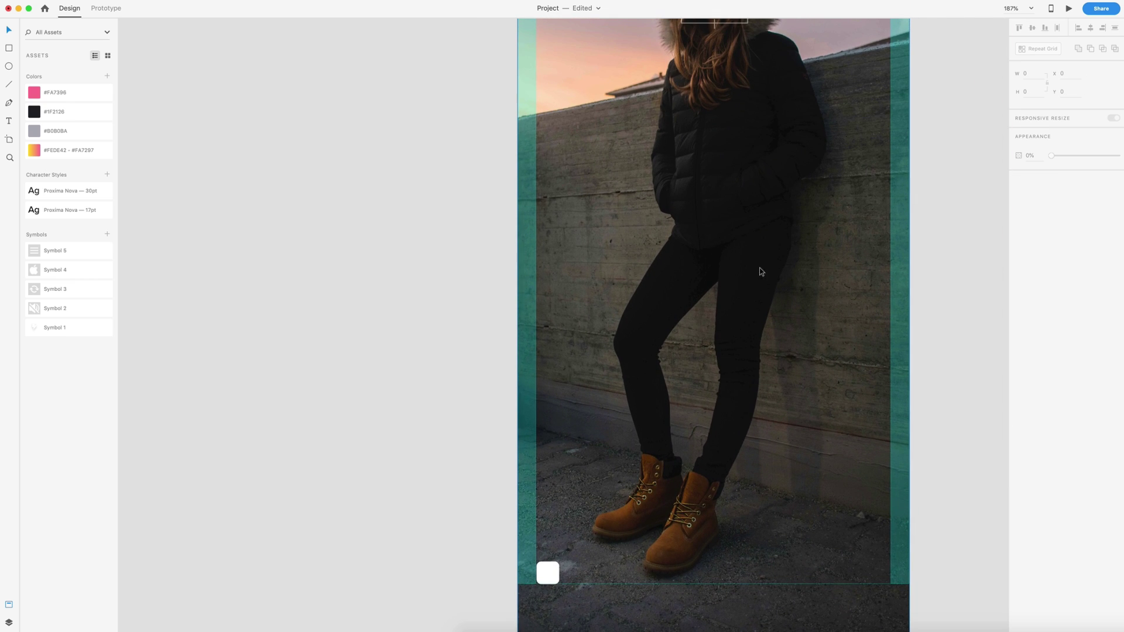
scroll(584, 467, "right", 2)
scroll(584, 466, "down", 3)
scroll(584, 466, "left", 1)
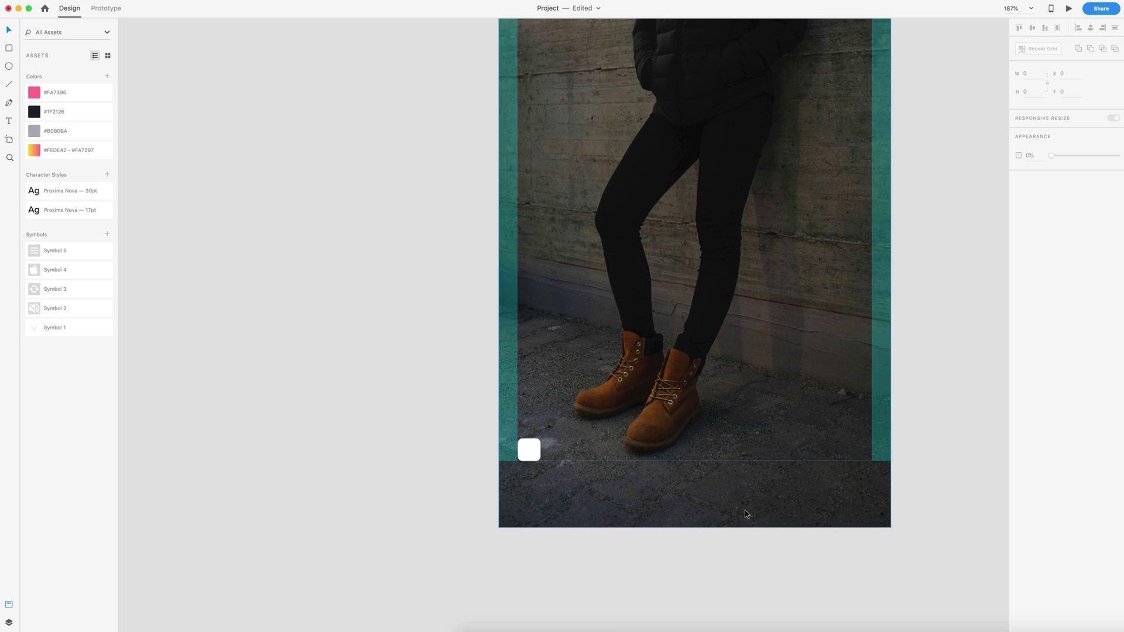
scroll(552, 459, "up", 3)
left_click(532, 448)
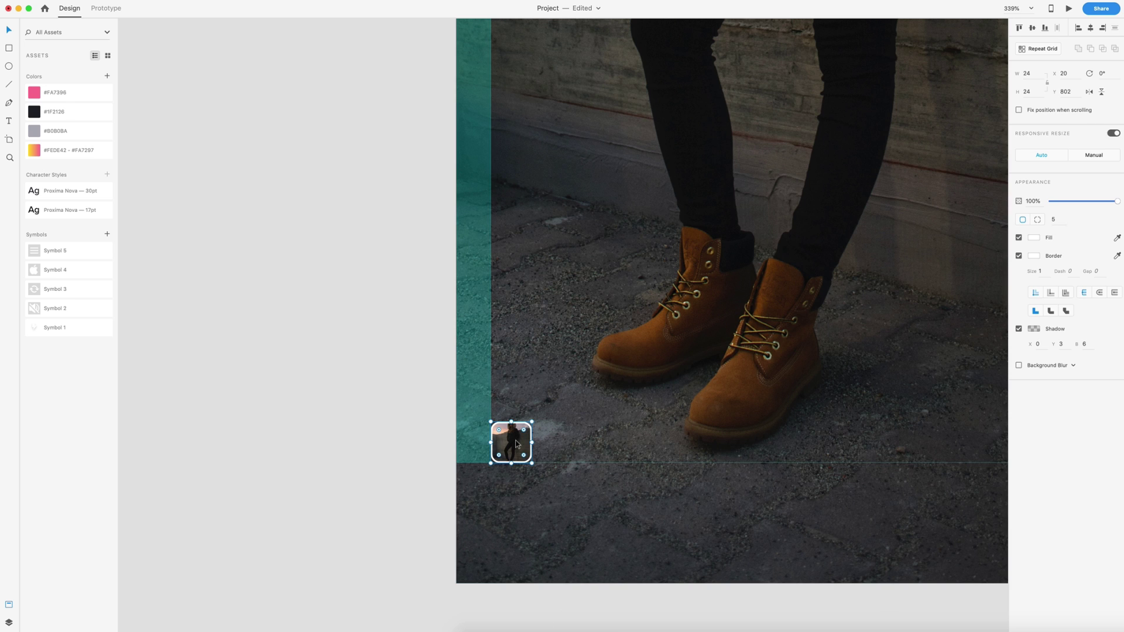
left_click_drag(517, 444, 512, 313)
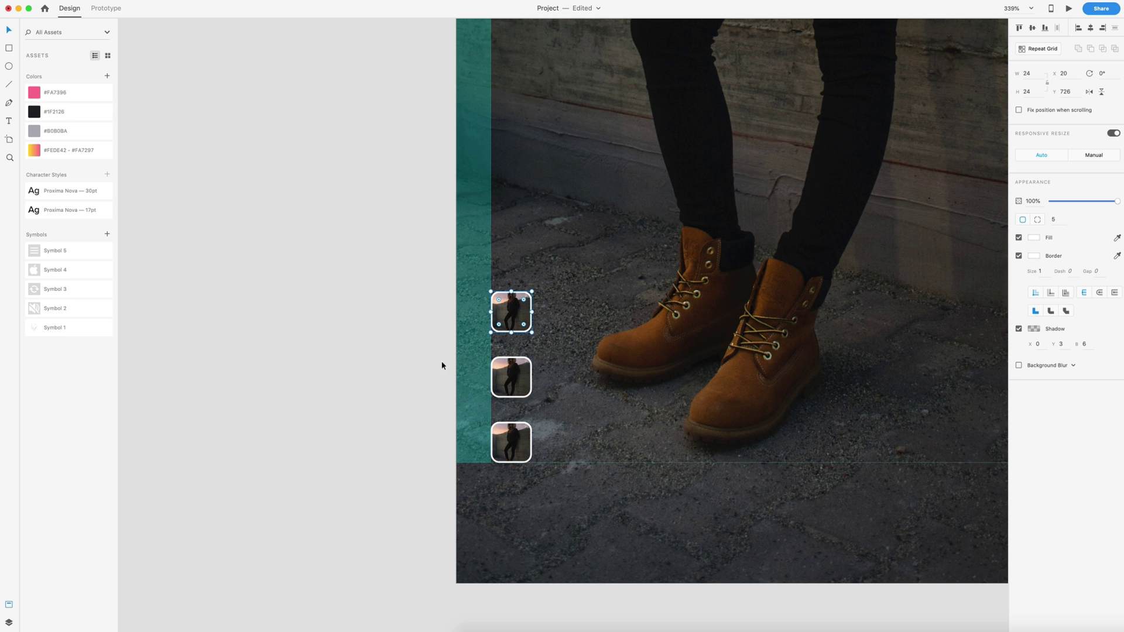
Step: Shift the middle and top thumbnails so all three are evenly spaced
scroll(441, 366, "up", 3)
left_click(551, 381)
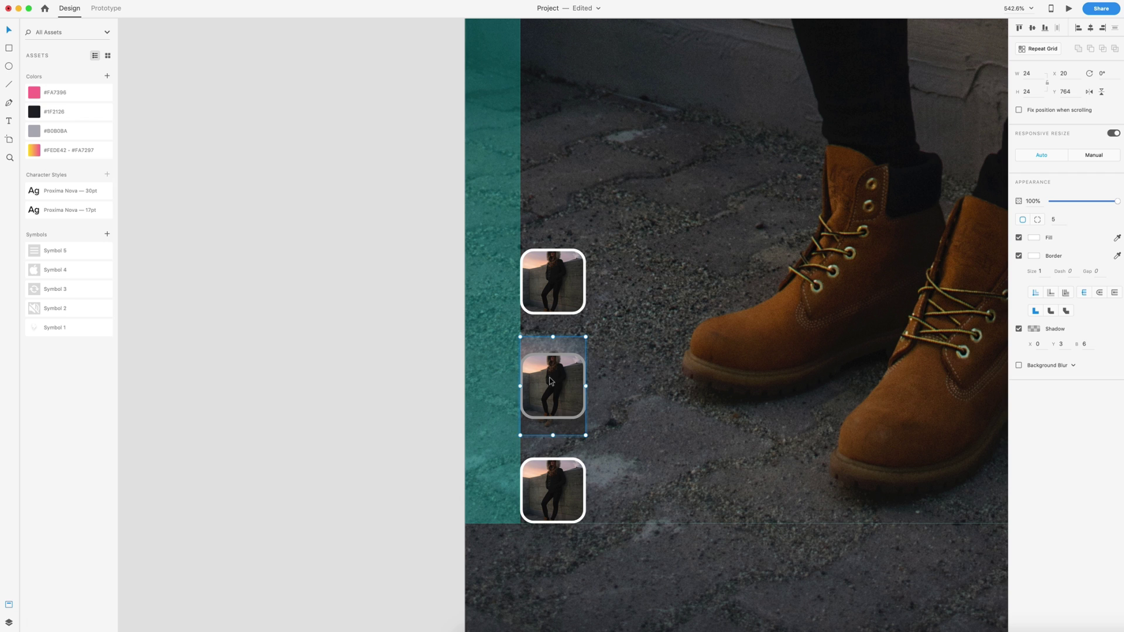
left_click_drag(550, 380, 553, 397)
left_click(558, 305)
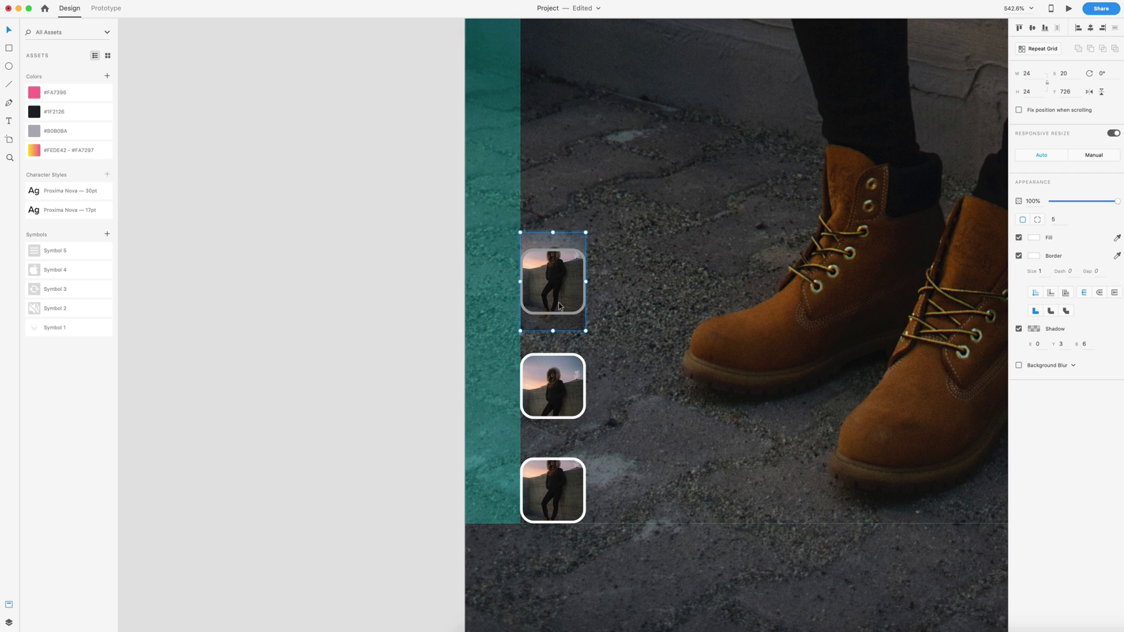
left_click_drag(558, 305, 560, 292)
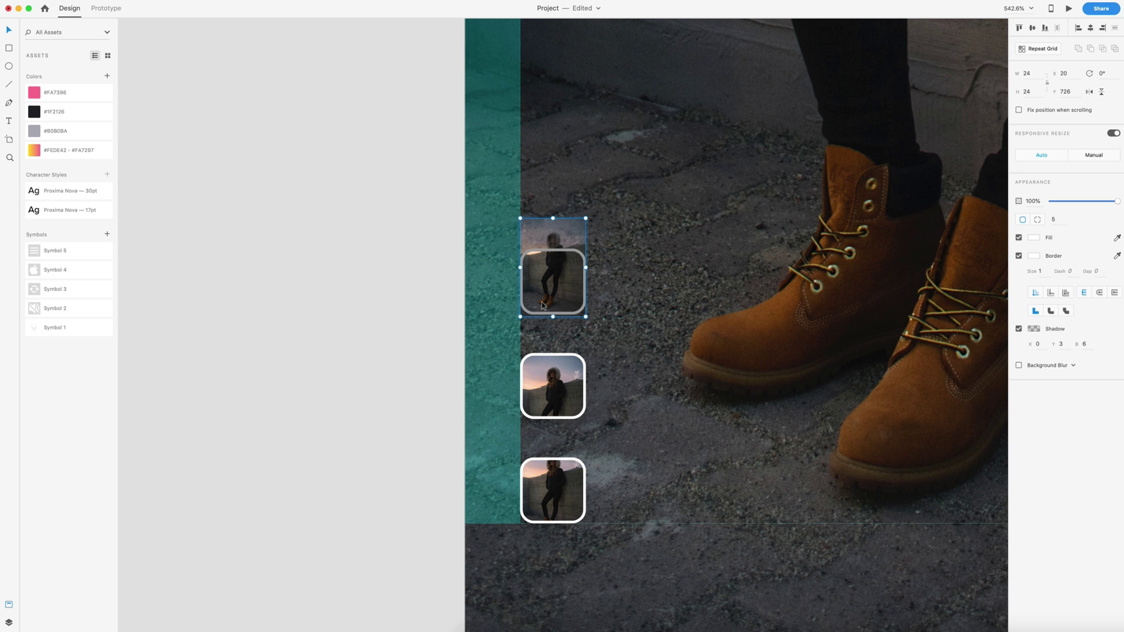
left_click(398, 328)
scroll(574, 375, "down", 5)
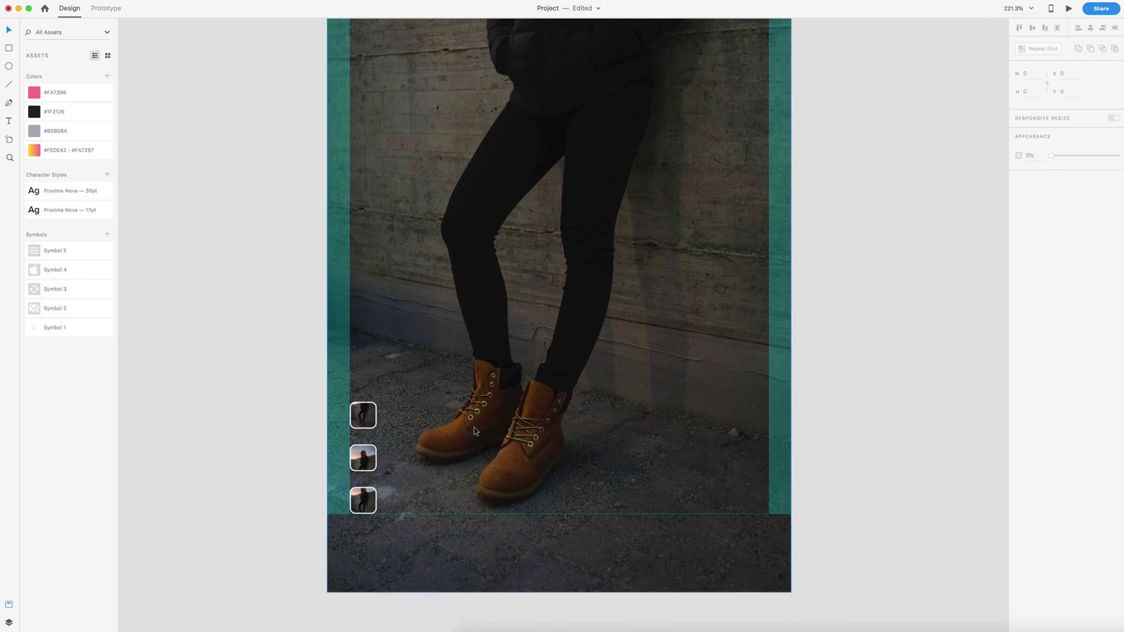
scroll(507, 441, "down", 4)
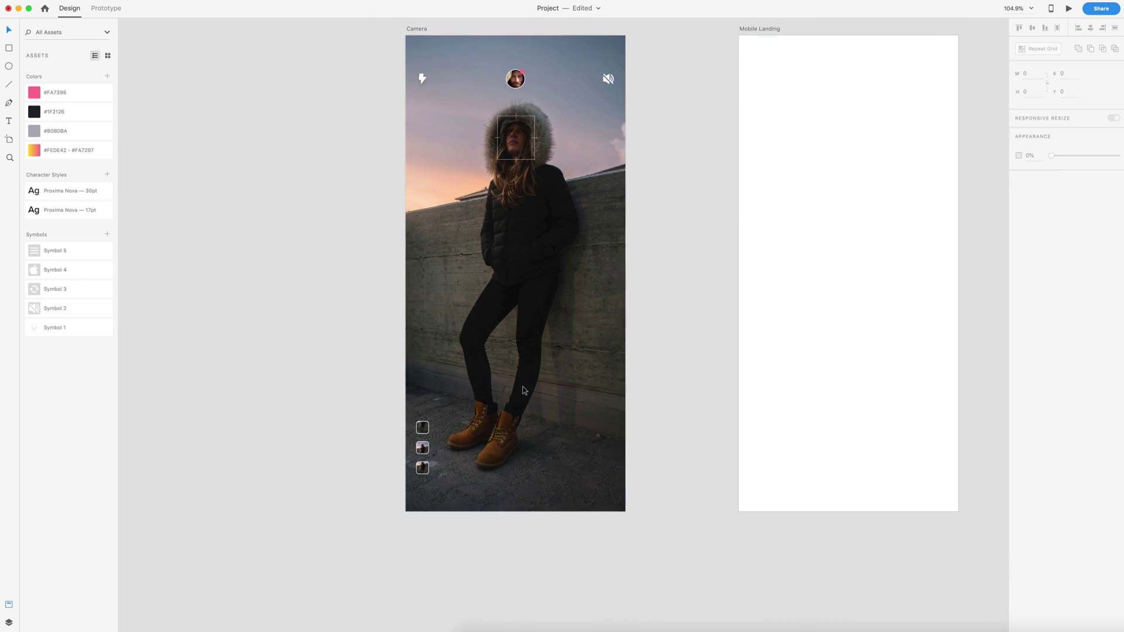
Step: Show the layout grid columns on the artboards
key("super+shift+apostrophe")
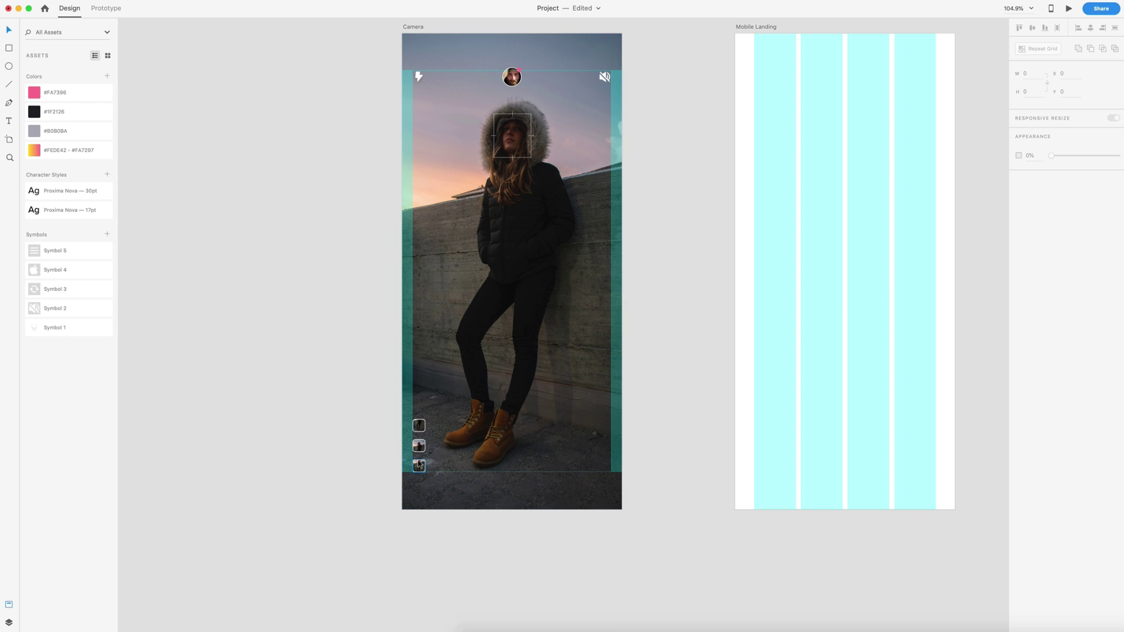
scroll(627, 403, "up", 1)
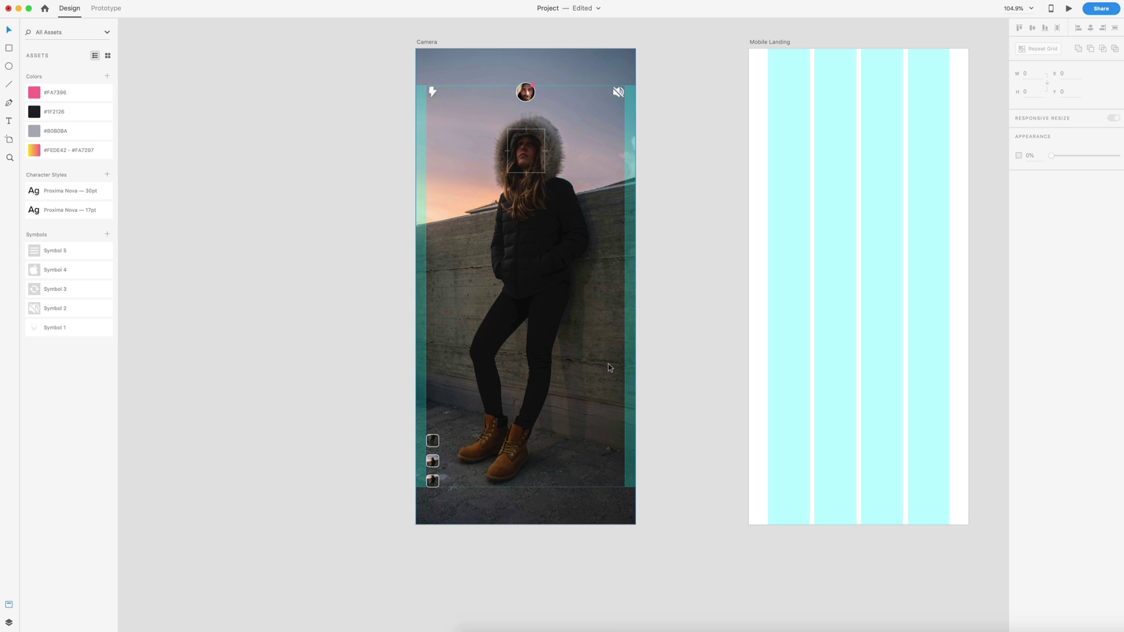
scroll(673, 430, "up", 2)
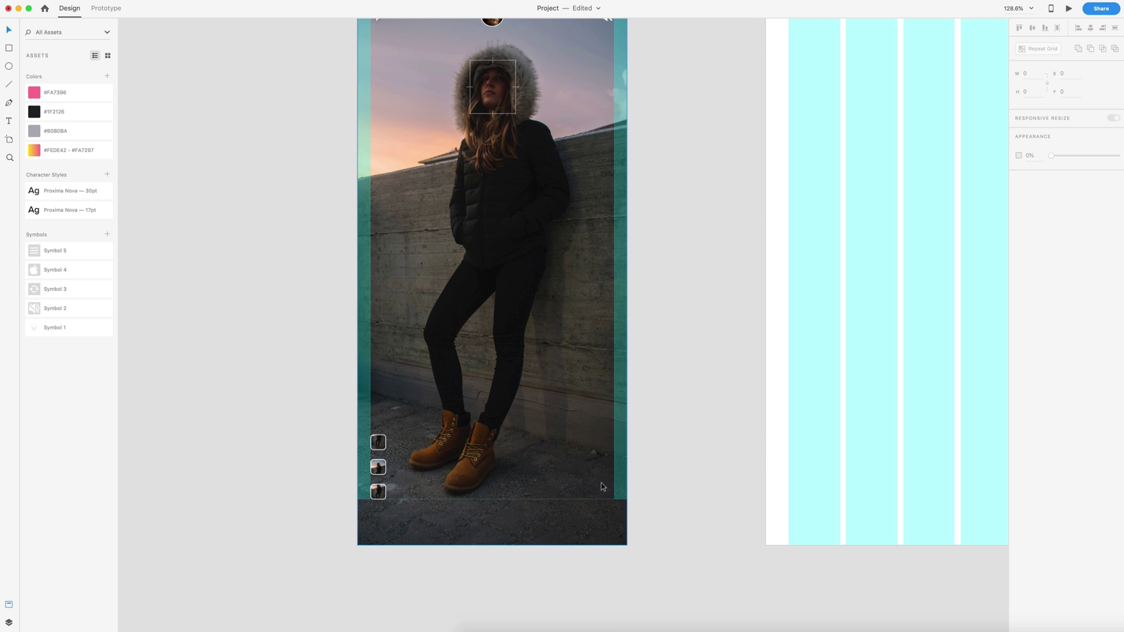
scroll(604, 499, "up", 3)
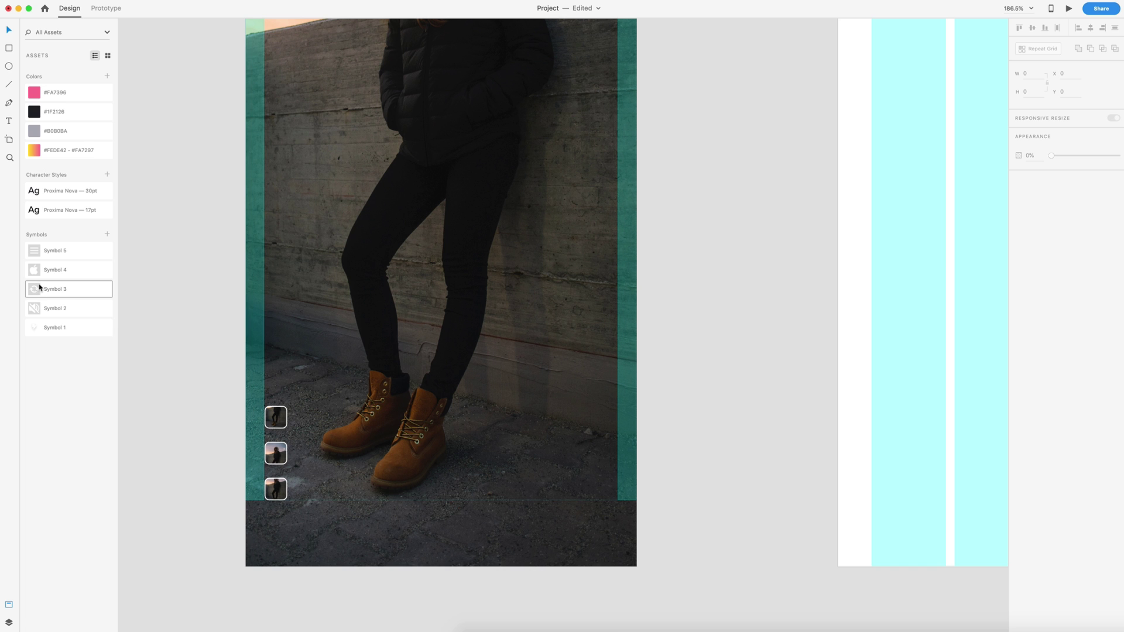
Step: Place the refresh icon symbol at the Camera screen's bottom-right
left_click_drag(32, 293, 613, 495)
double_click(612, 495)
scroll(613, 495, "up", 5)
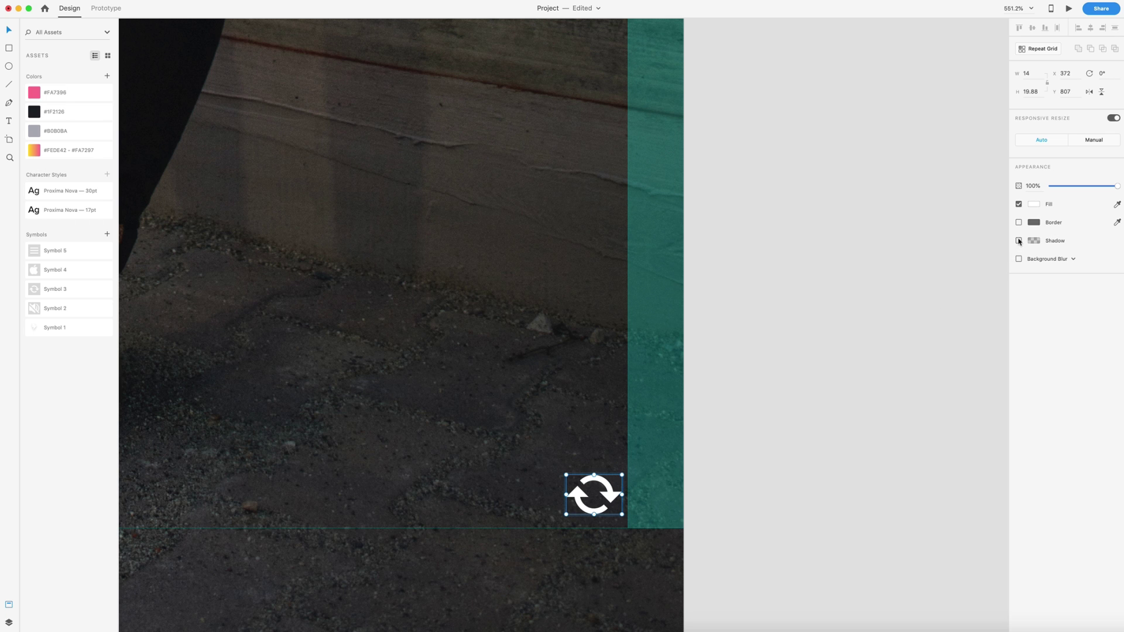
left_click(878, 288)
scroll(870, 298, "down", 2)
scroll(866, 293, "up", 10)
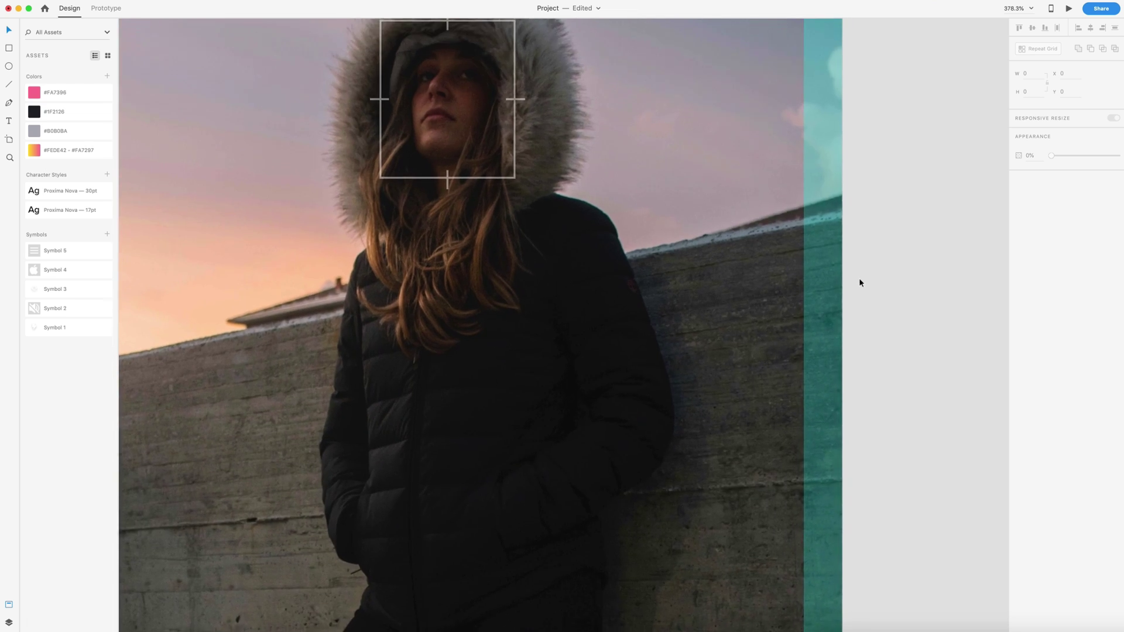
scroll(859, 283, "up", 5)
Step: Give the round profile avatar a drop shadow
left_click(775, 202)
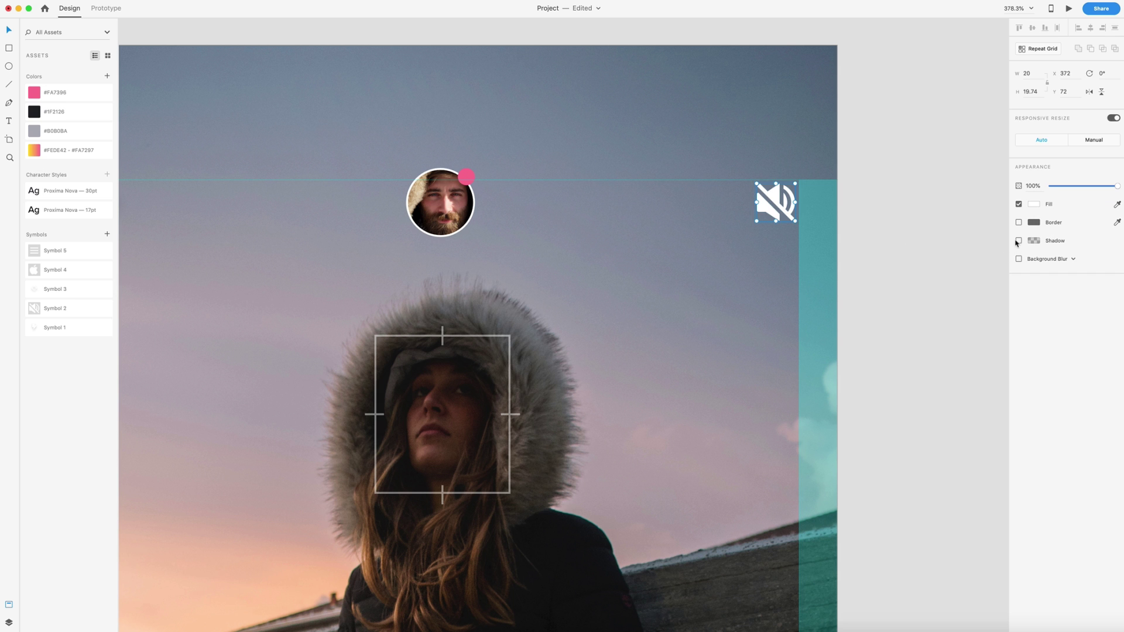
left_click(984, 250)
scroll(718, 230, "left", 5)
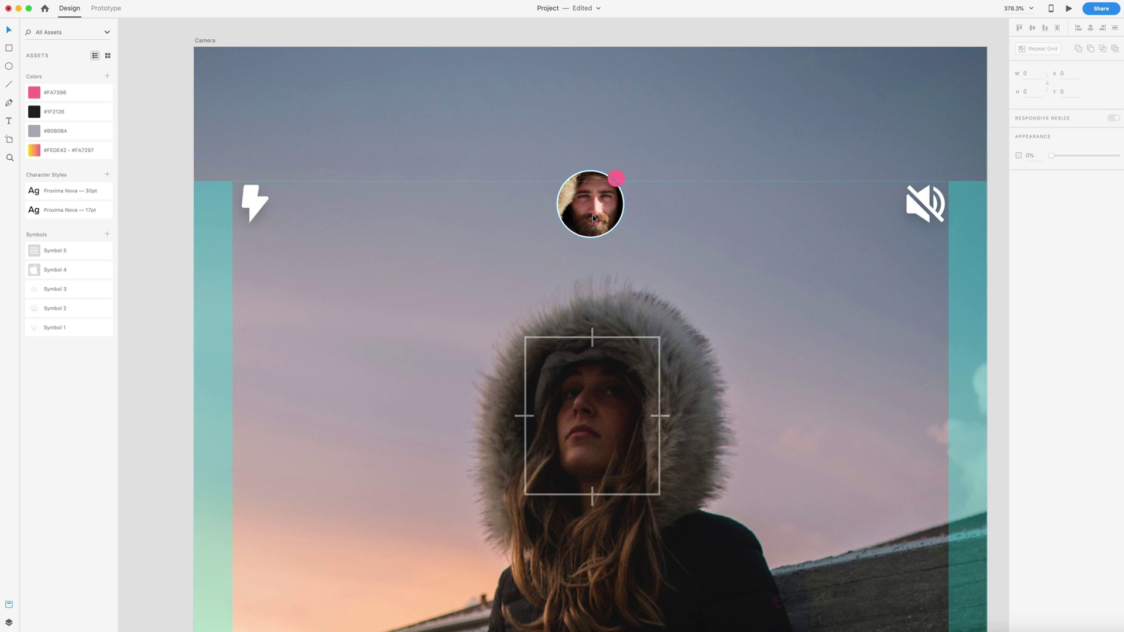
left_click(592, 216)
left_click(1018, 311)
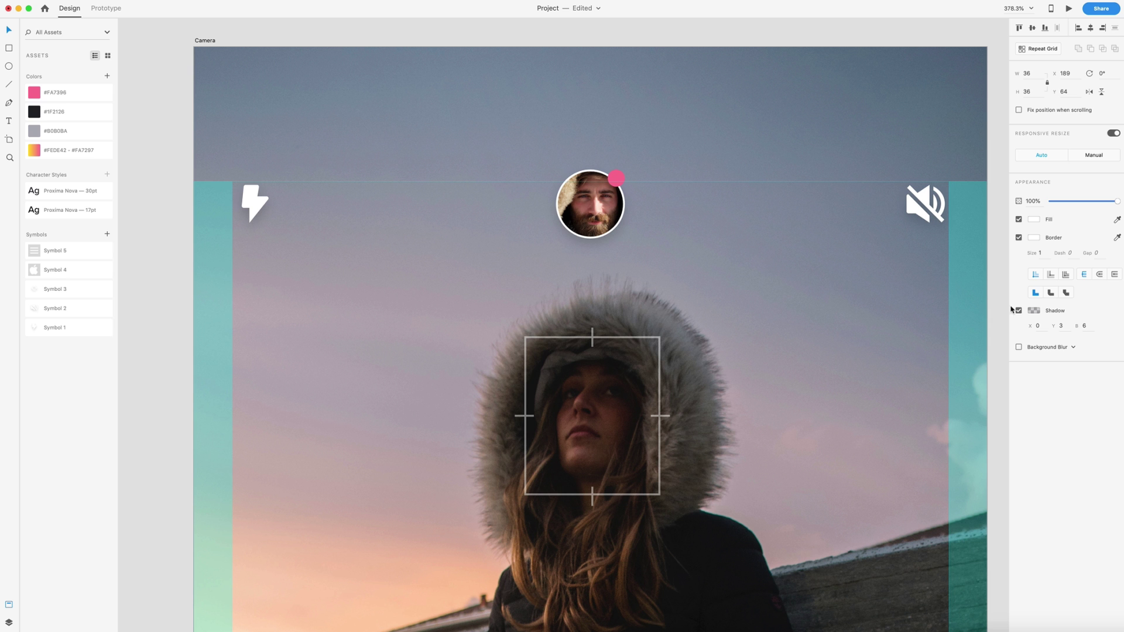
left_click(153, 242)
scroll(203, 246, "down", 15)
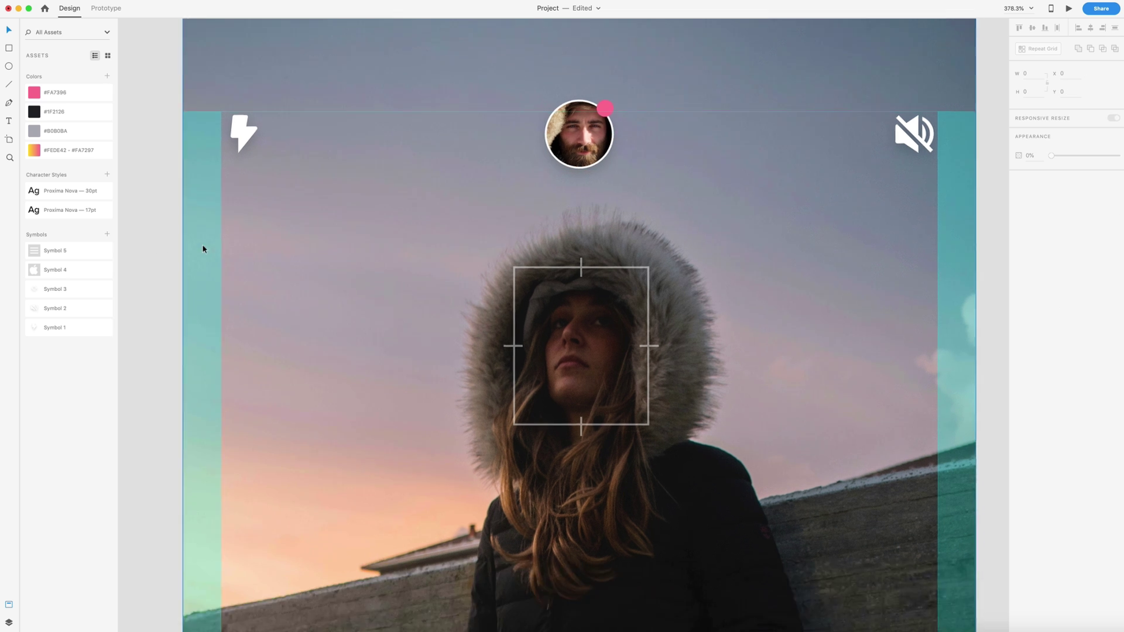
scroll(203, 246, "right", 2)
scroll(202, 244, "left", 5)
scroll(202, 245, "down", 2)
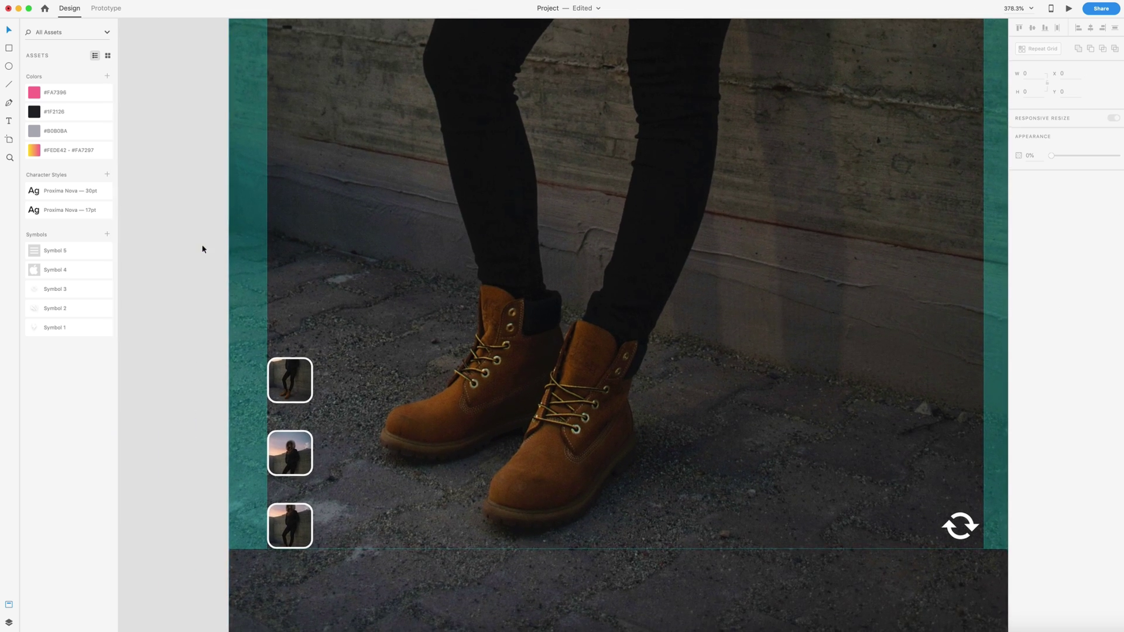
left_click(267, 340)
Step: Draw a 70 px borderless white circle and move it to the screen's bottom centre
scroll(788, 404, "down", 5)
left_click(788, 404)
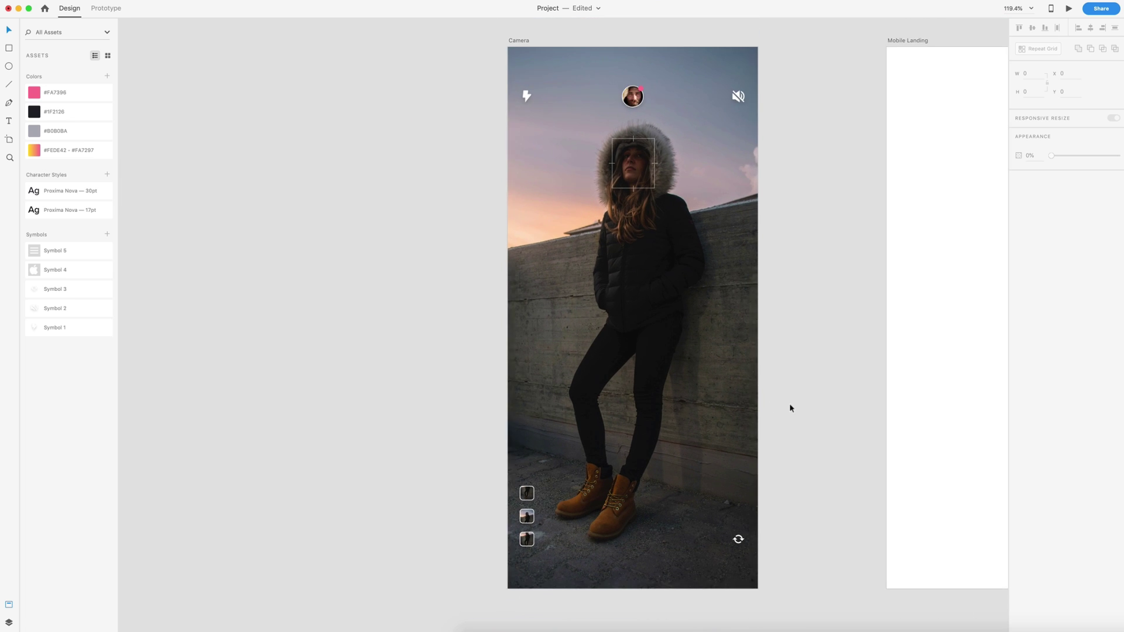
scroll(788, 403, "up", 1)
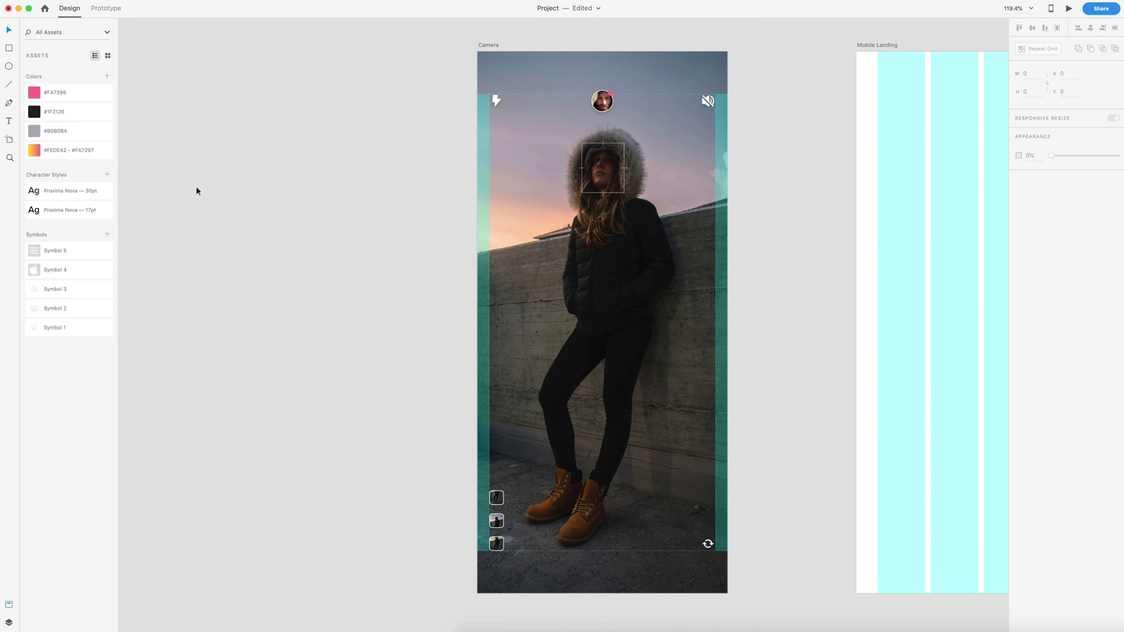
left_click(11, 65)
left_click_drag(572, 437, 621, 485)
key("v")
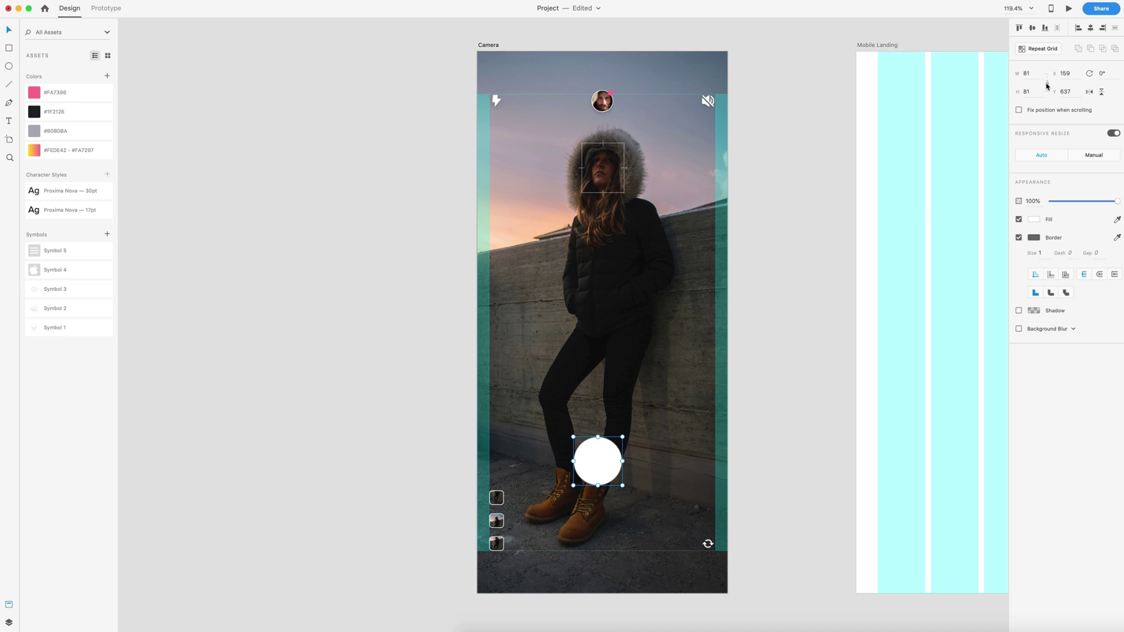
left_click(1037, 70)
type("70")
key("Return")
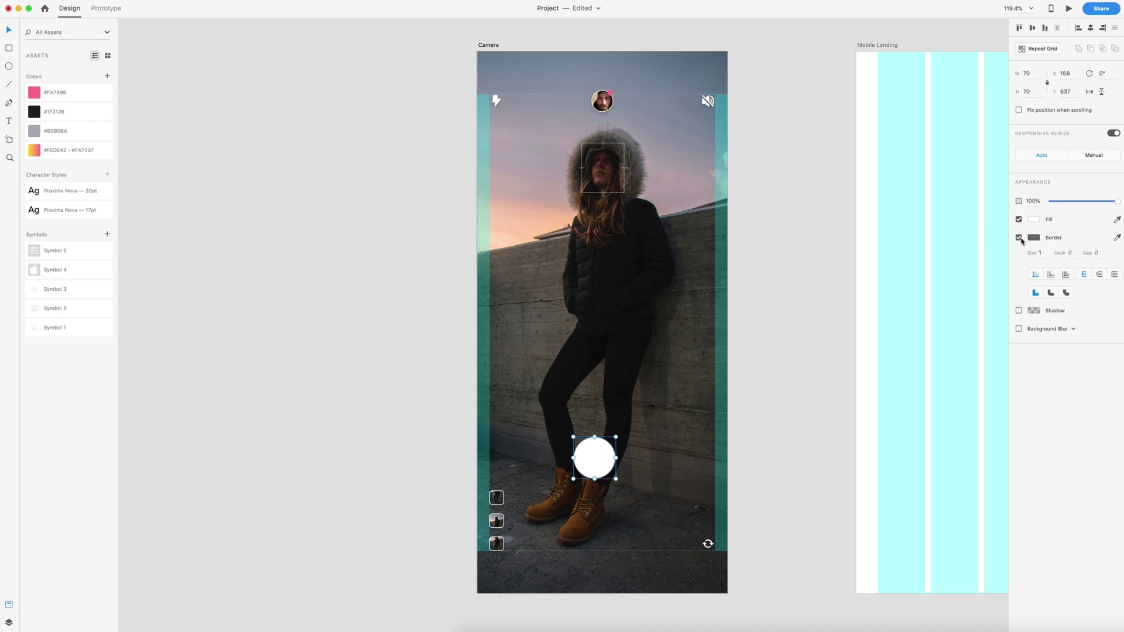
left_click(1019, 237)
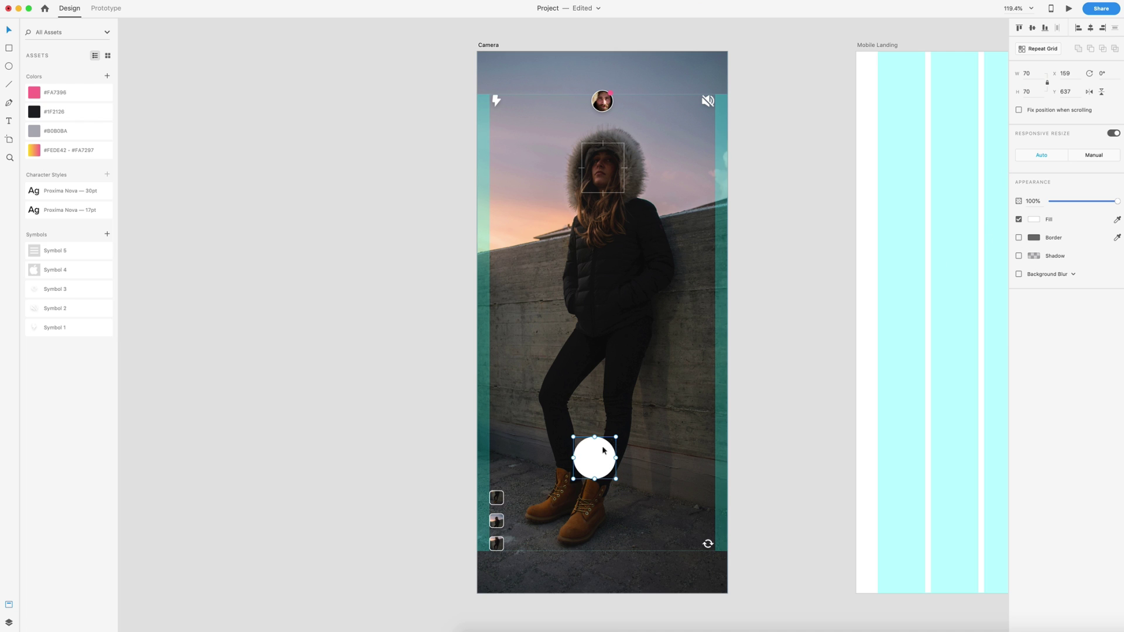
left_click_drag(604, 449, 579, 527)
Step: Make a ring around it: white 3 px border, no fill, enlarged to 82 px
scroll(626, 560, "up", 5)
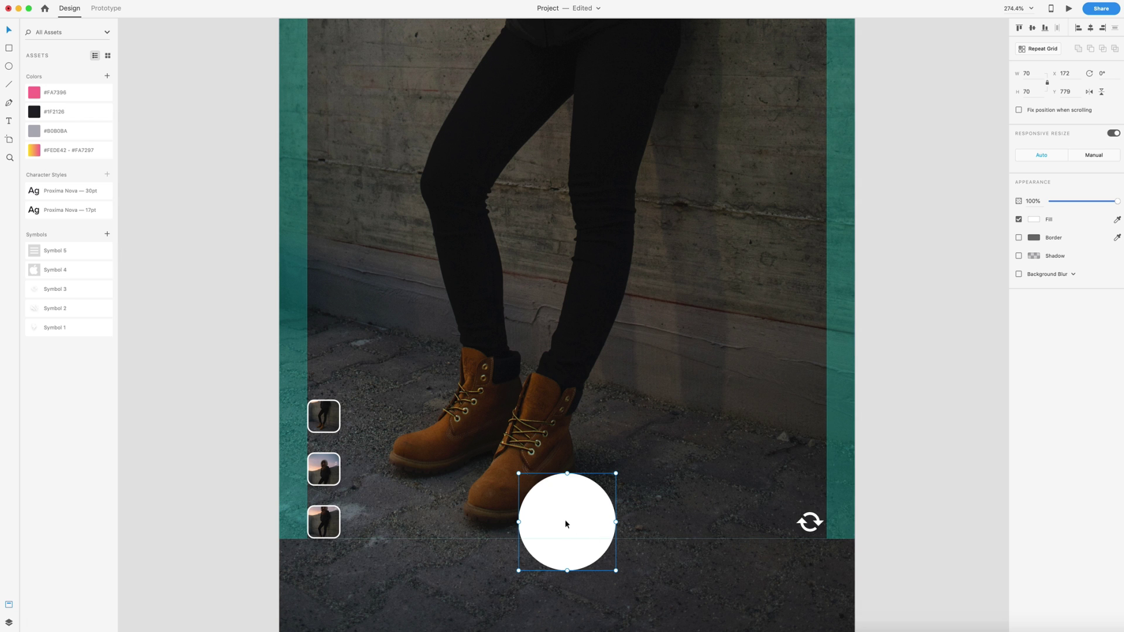
left_click(1018, 237)
left_click(1034, 238)
left_click_drag(916, 234, 897, 174)
left_click(1083, 222)
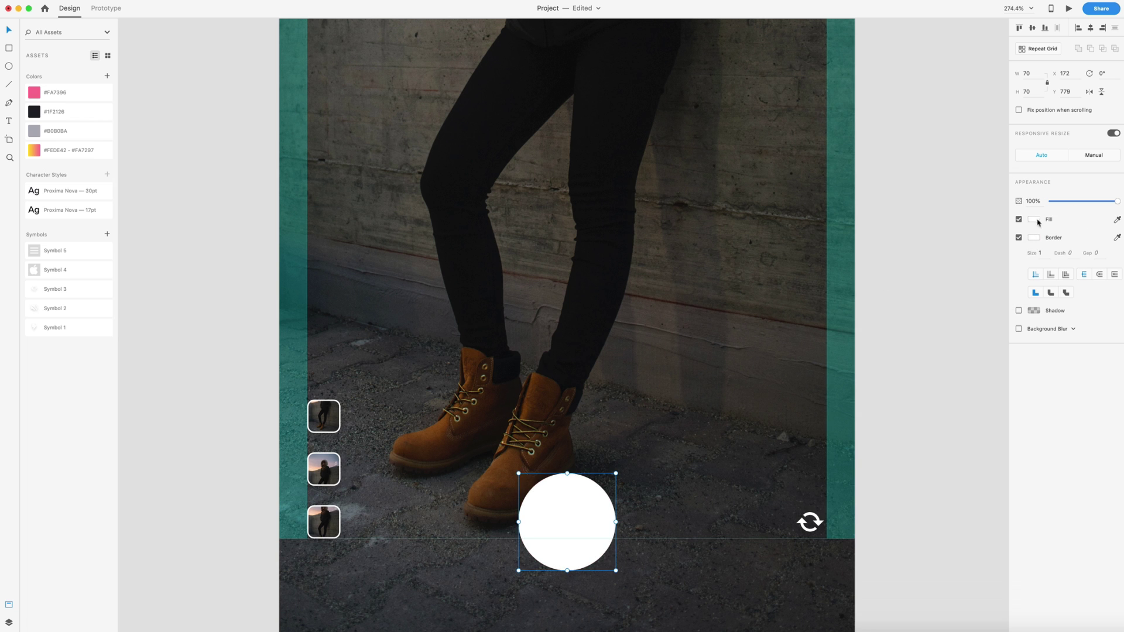
left_click(1018, 220)
type("3")
key("Return")
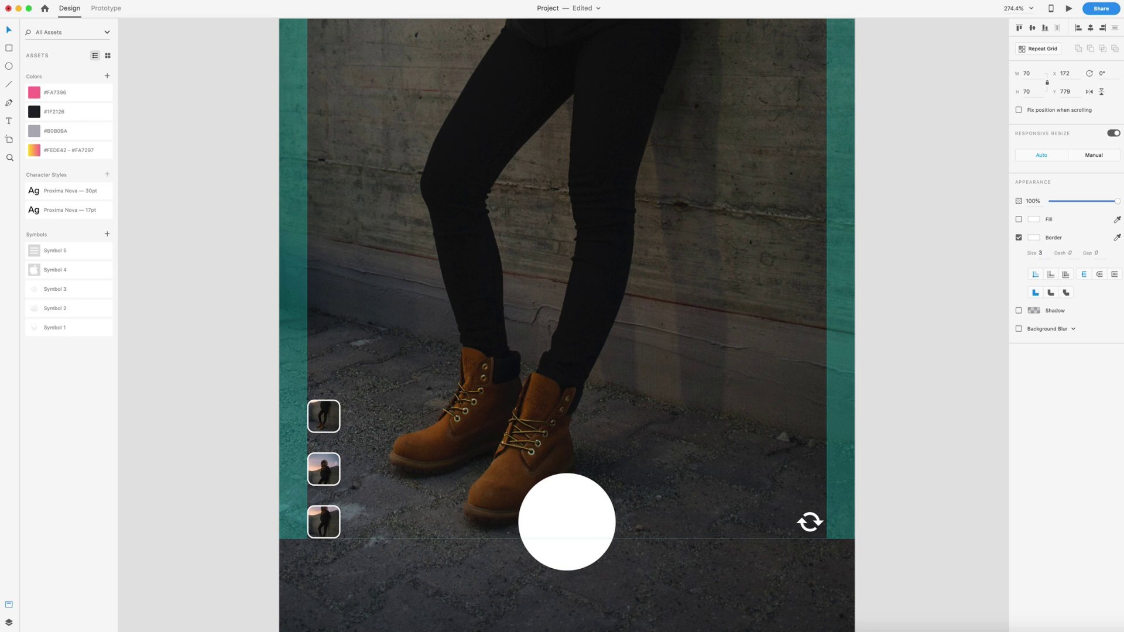
key("alt")
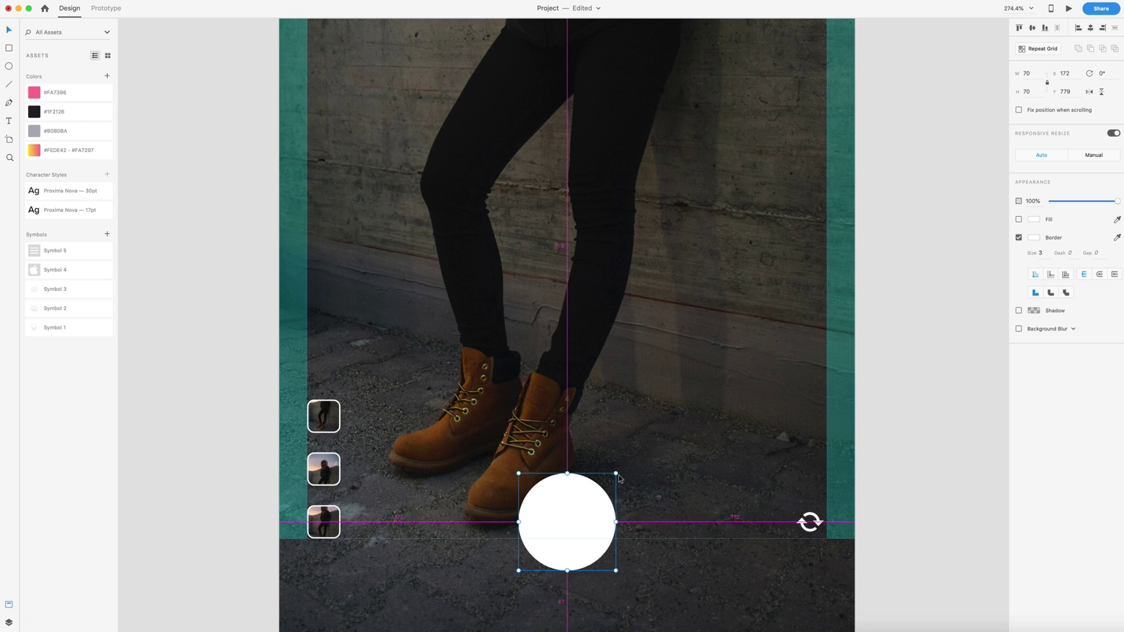
left_click_drag(616, 473, 621, 466)
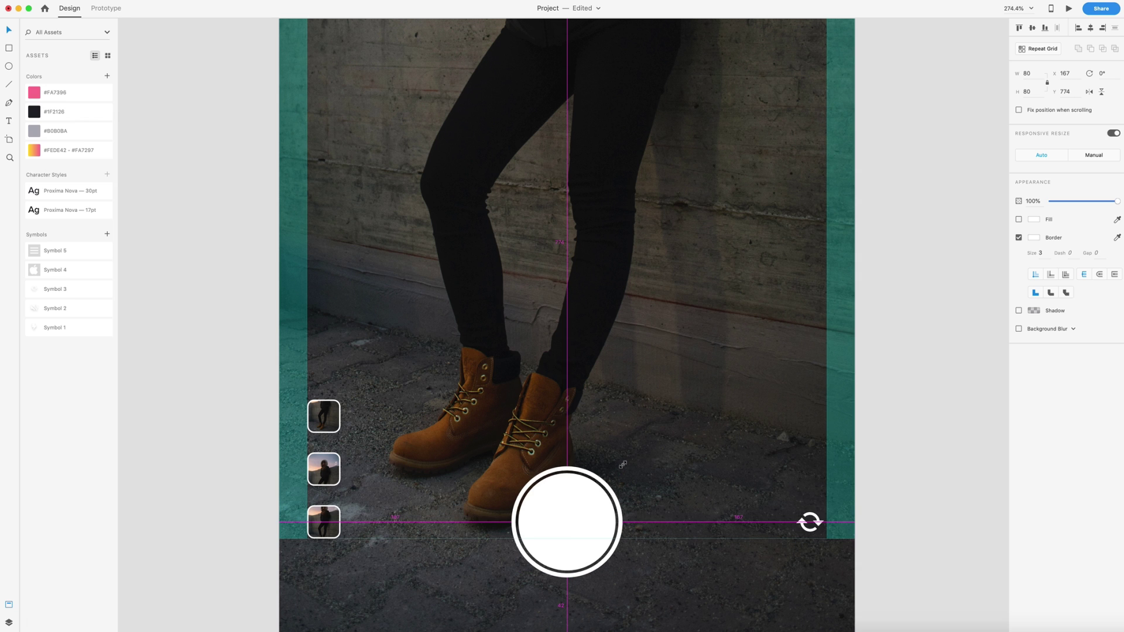
left_click_drag(623, 465, 622, 465)
Step: Untick the Layout grid on the Camera artboard, then reselect the artboard
left_click(897, 464)
scroll(792, 471, "down", 5)
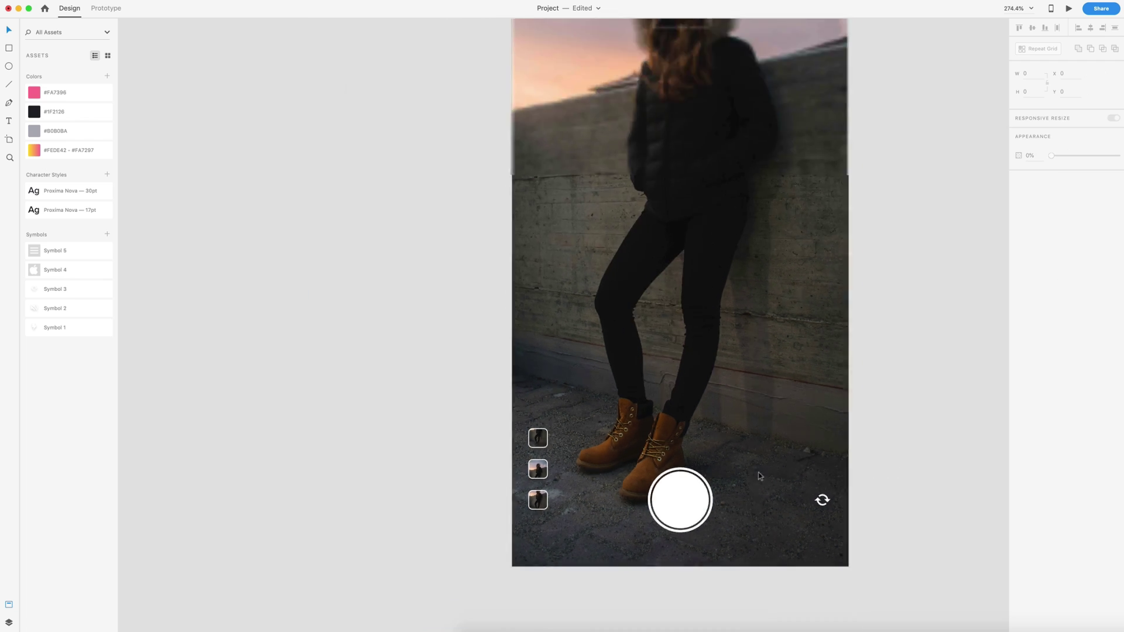
scroll(764, 477, "down", 2)
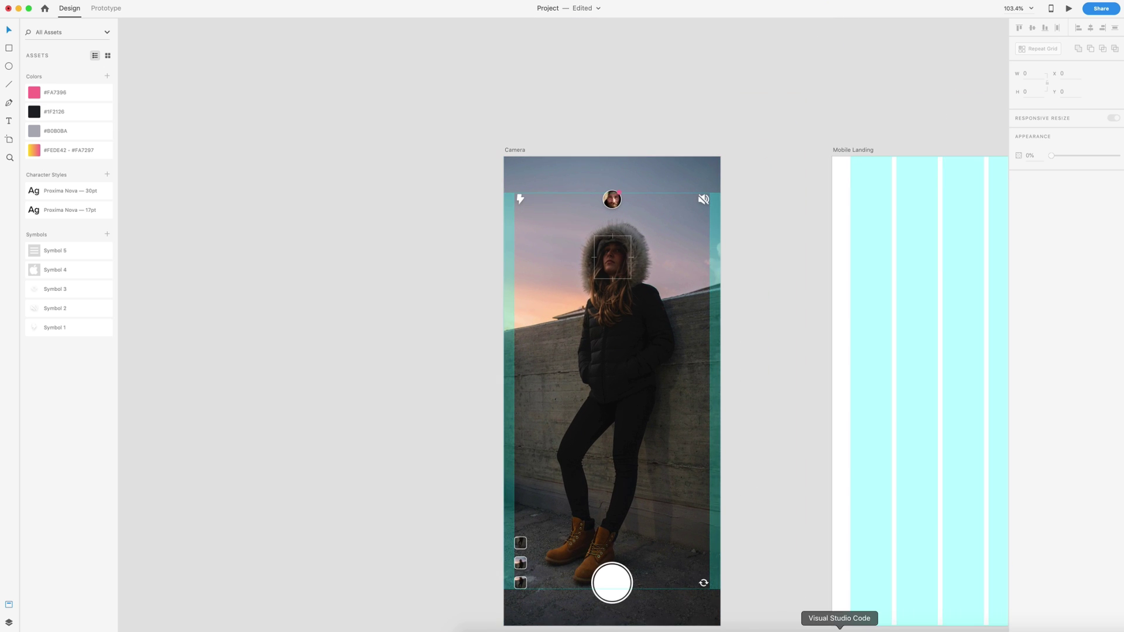
scroll(667, 526, "down", 3)
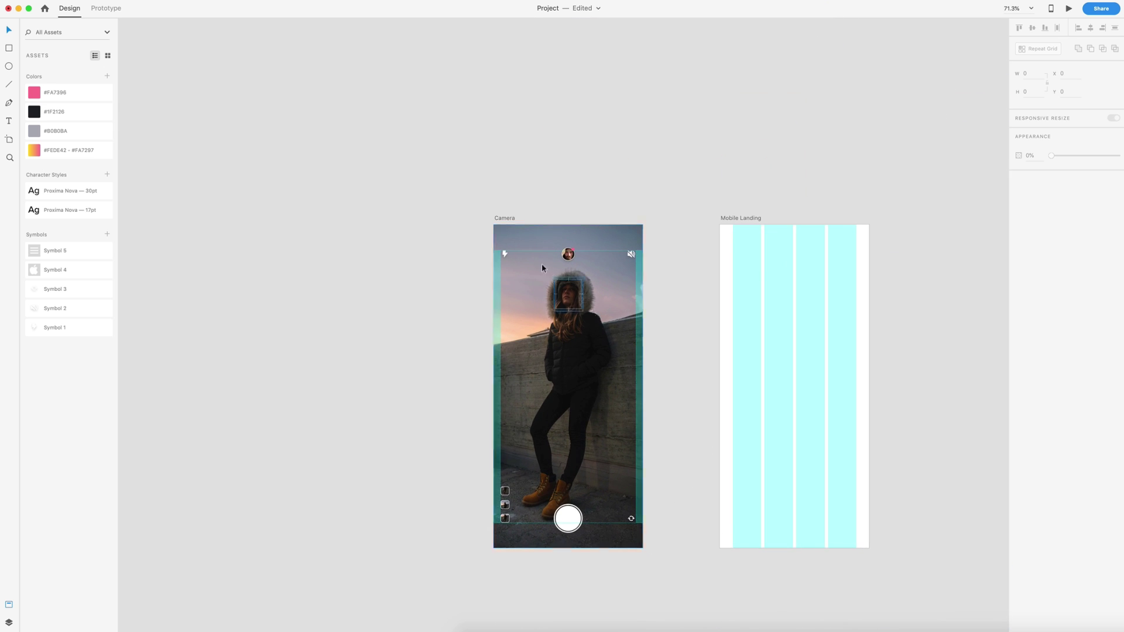
left_click(503, 218)
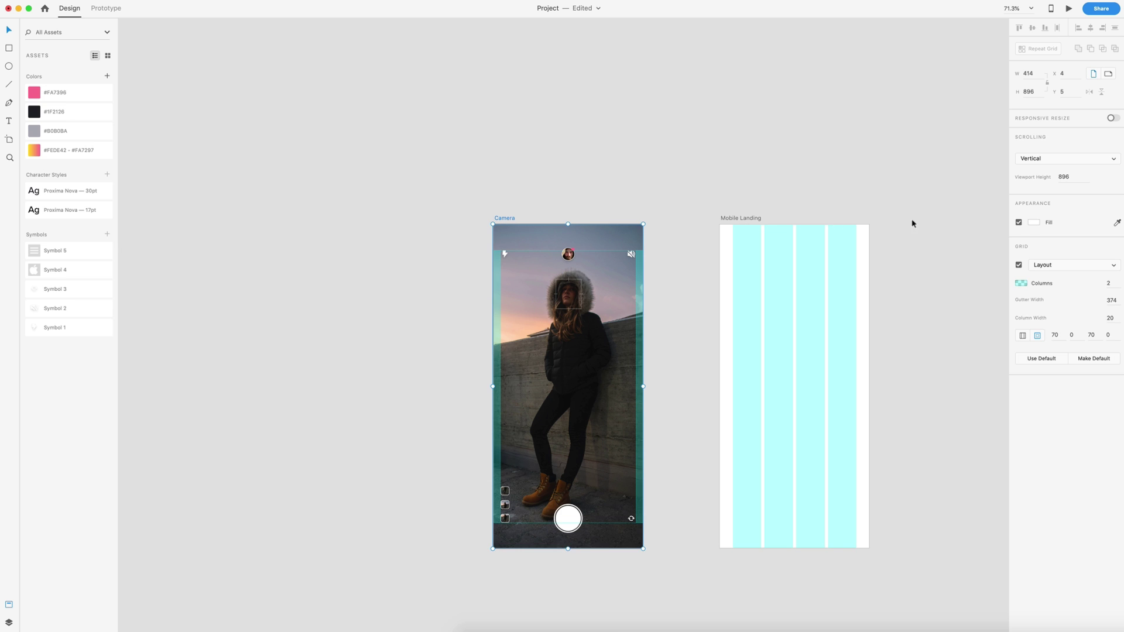
left_click(1018, 265)
left_click(978, 267)
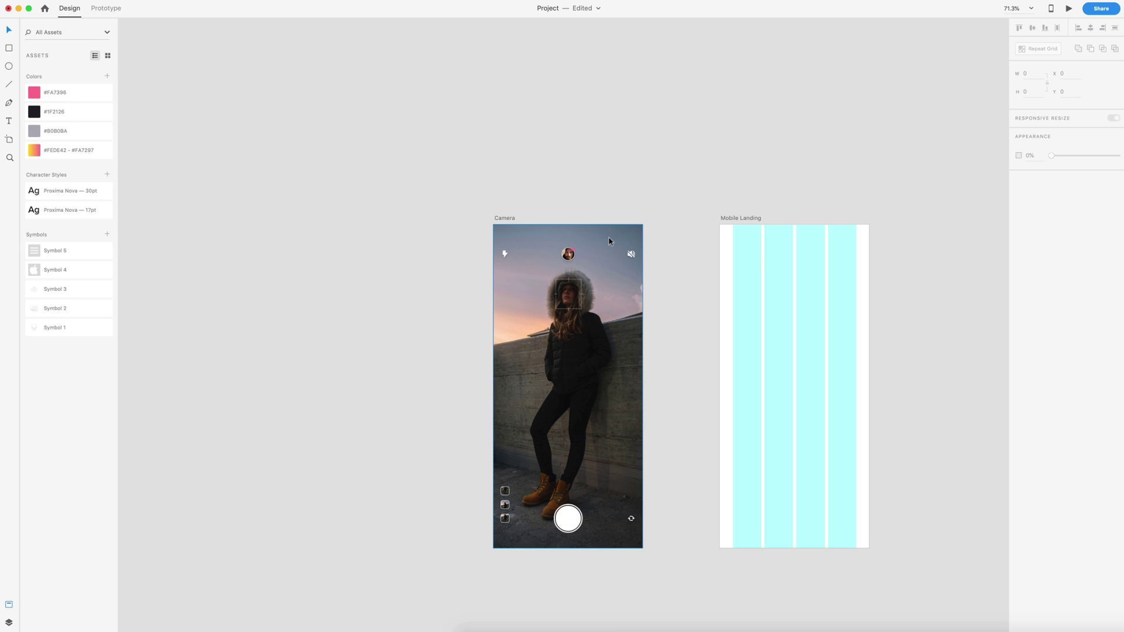
left_click(502, 219)
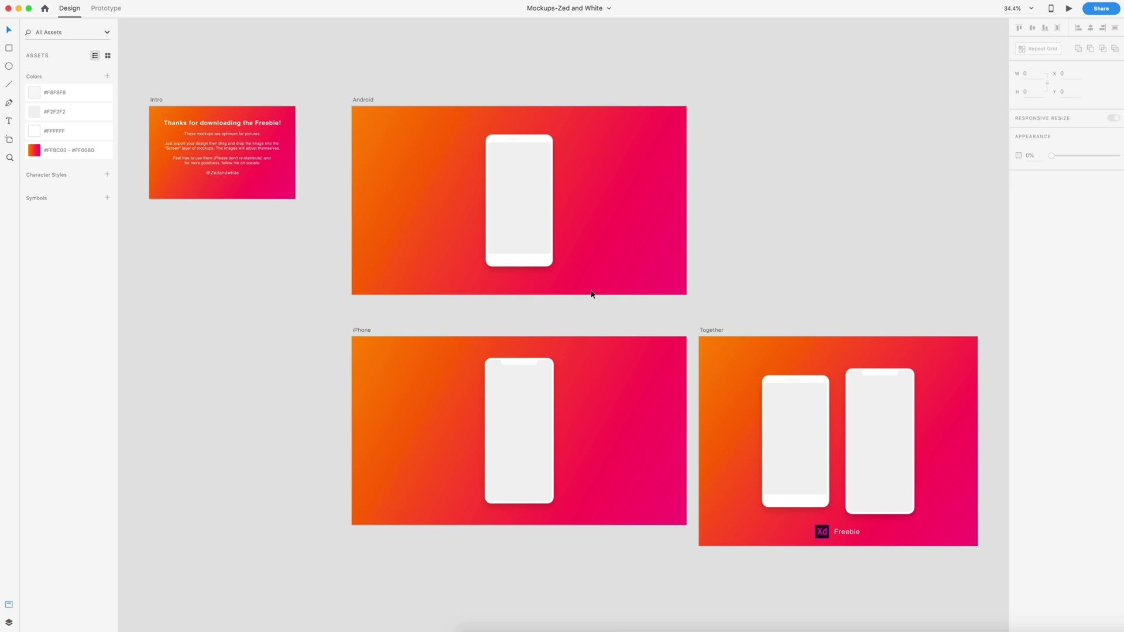
Step: Drop the exported camera image into the iPhone mockup's screen and select the phone frame
scroll(788, 272, "left", 5)
scroll(382, 189, "up", 6)
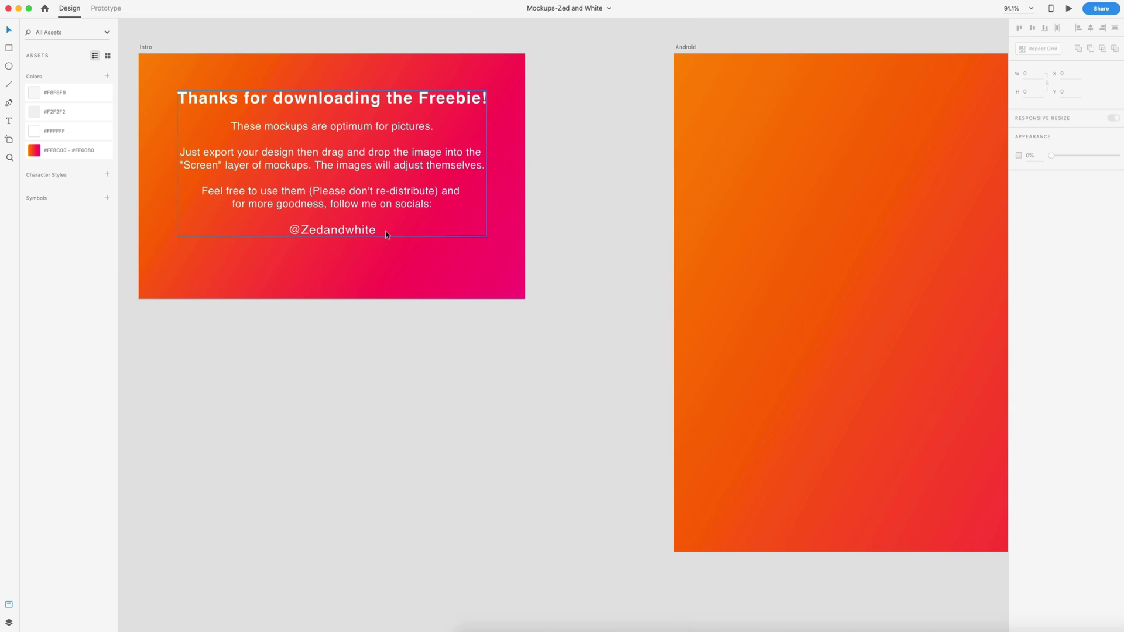
scroll(423, 230, "down", 3)
scroll(422, 230, "down", 3)
scroll(484, 244, "down", 4)
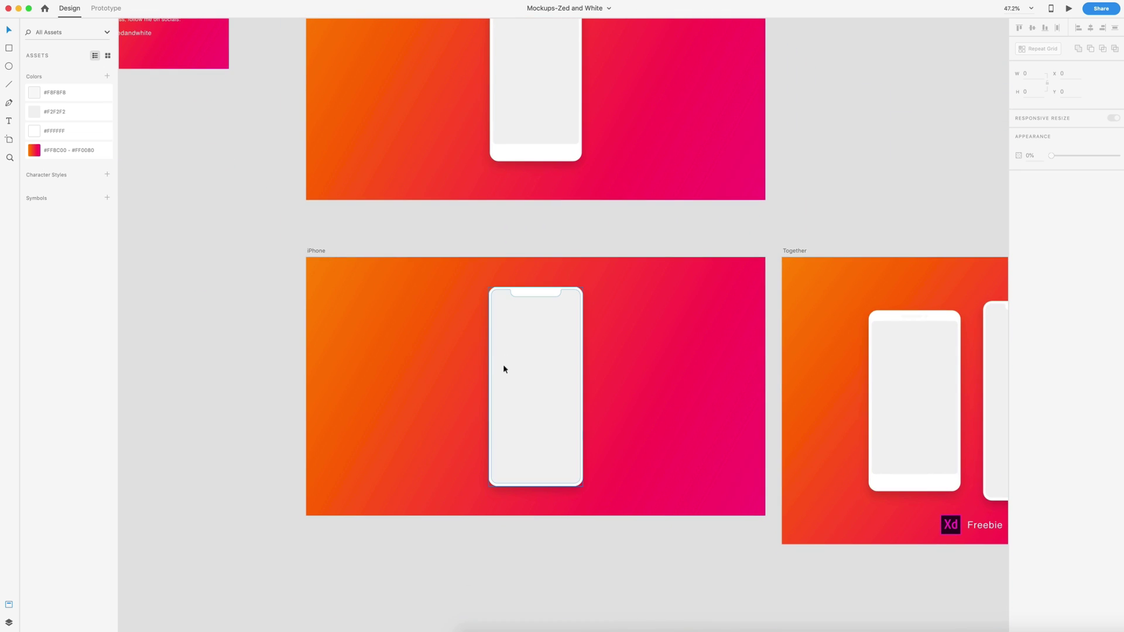
scroll(511, 350, "up", 3)
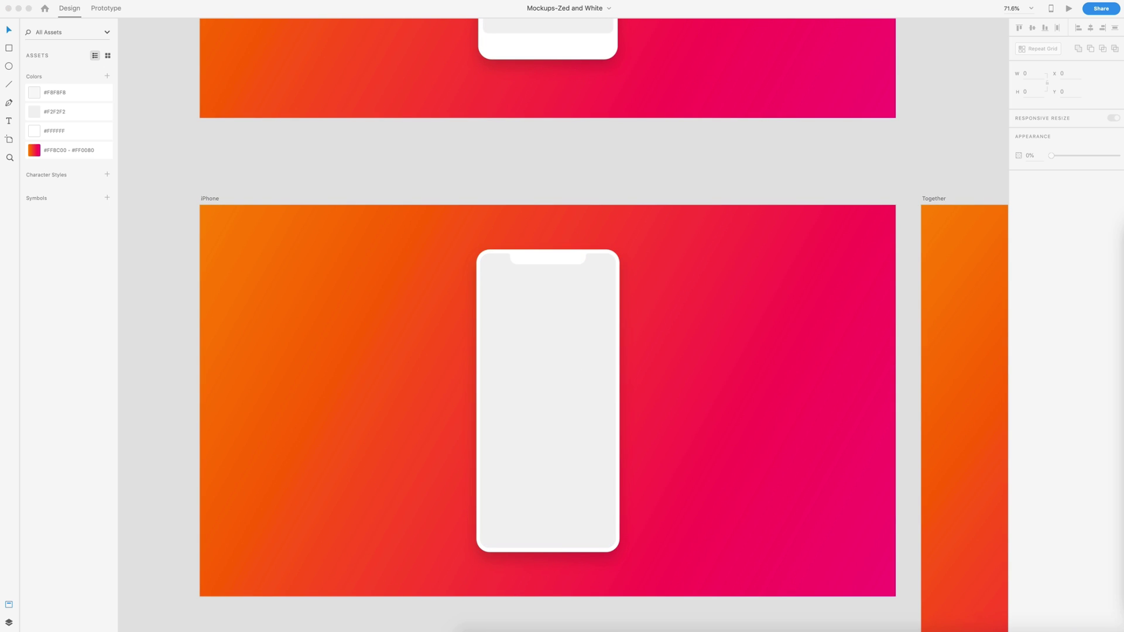
left_click_drag(819, 339, 609, 363)
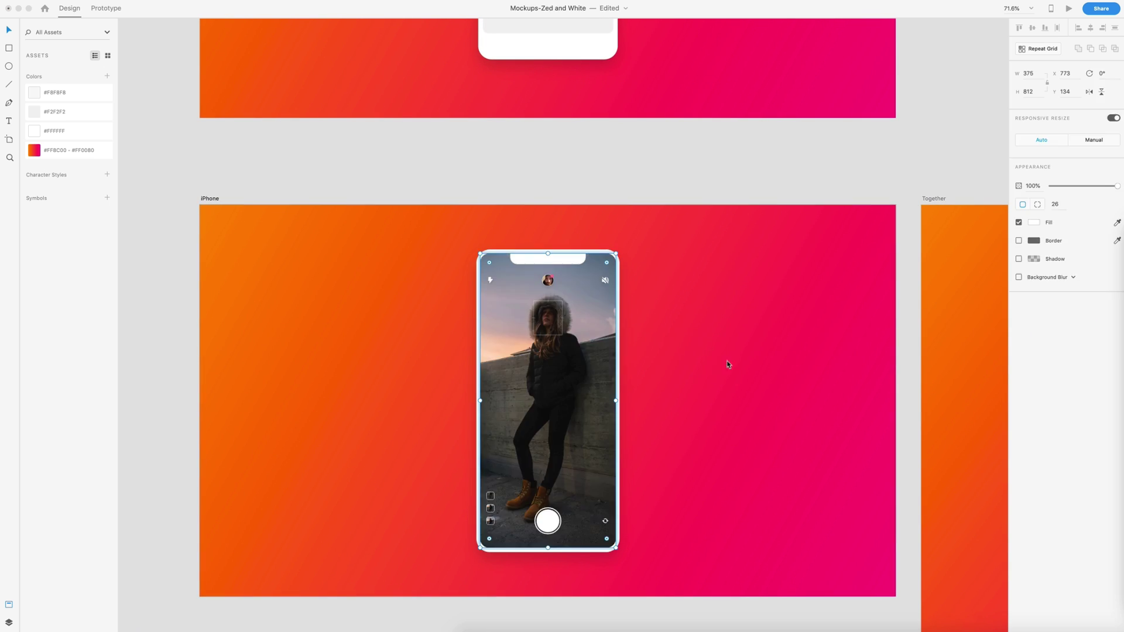
left_click(676, 216)
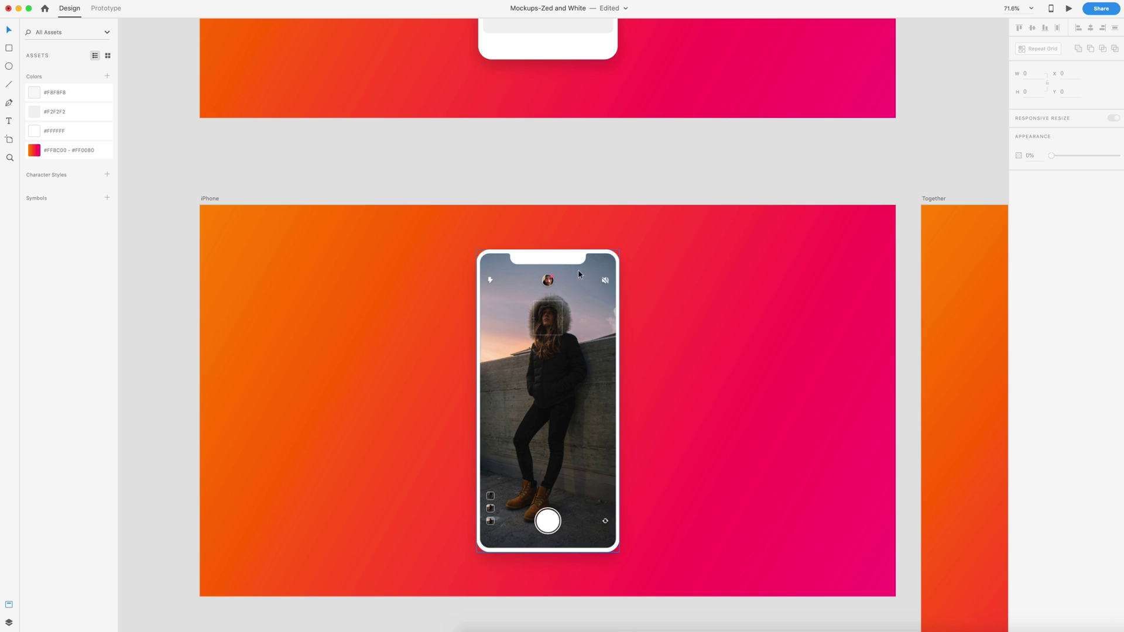
left_click(571, 304)
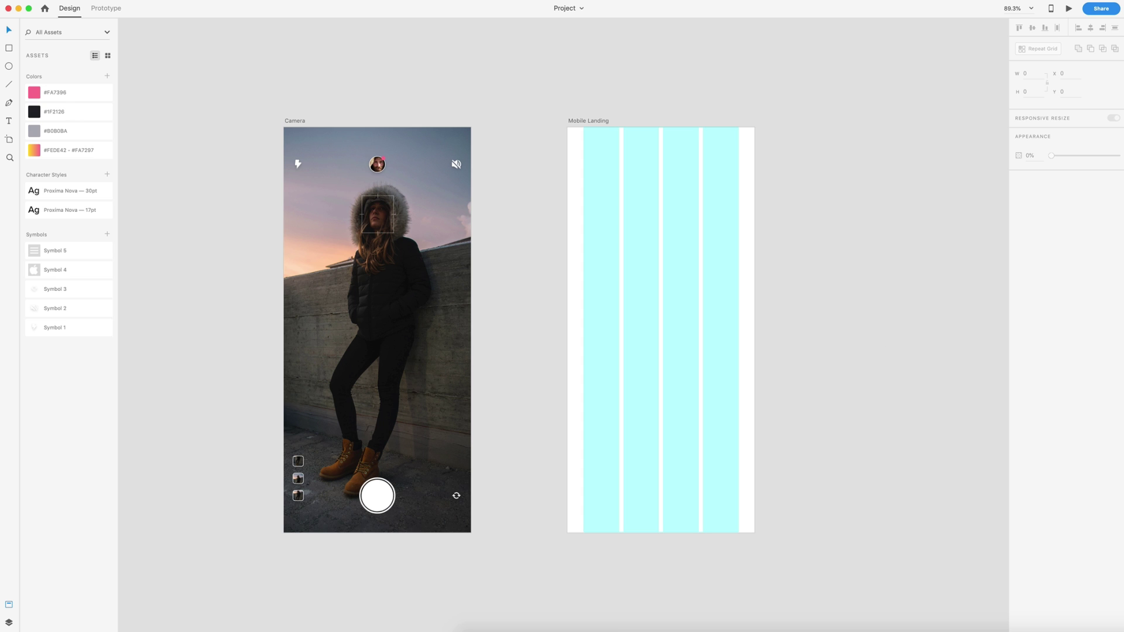
Step: Bring the phone mockup onto Mobile Landing, shrink it to about 341×637 and lower it
left_click_drag(672, 298, 646, 299)
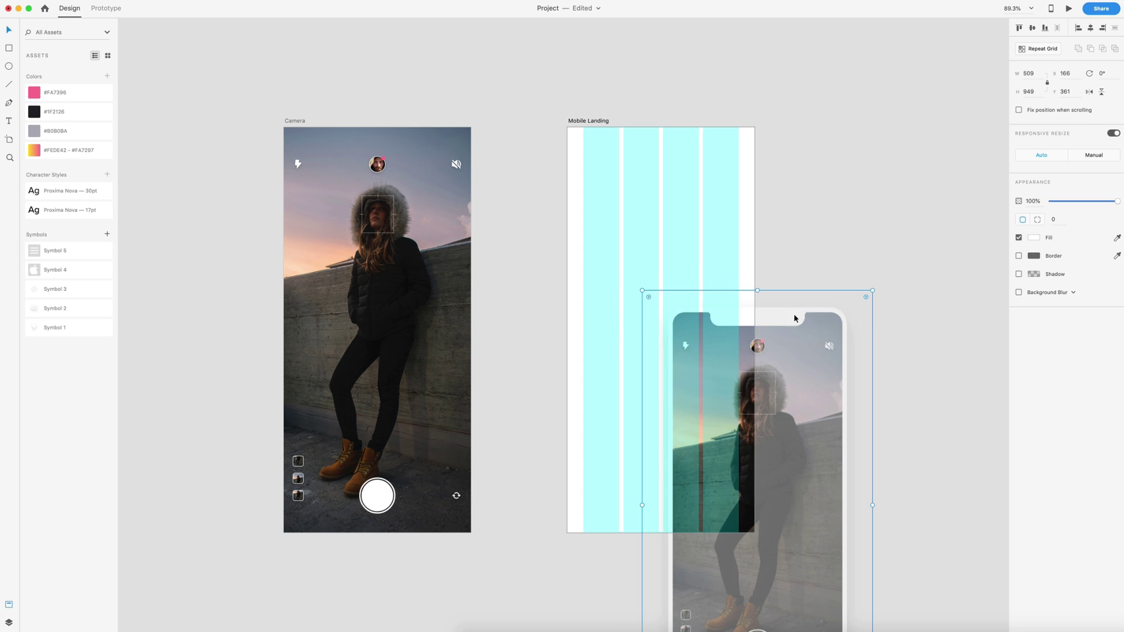
left_click_drag(768, 272, 706, 302)
left_click_drag(690, 253, 684, 314)
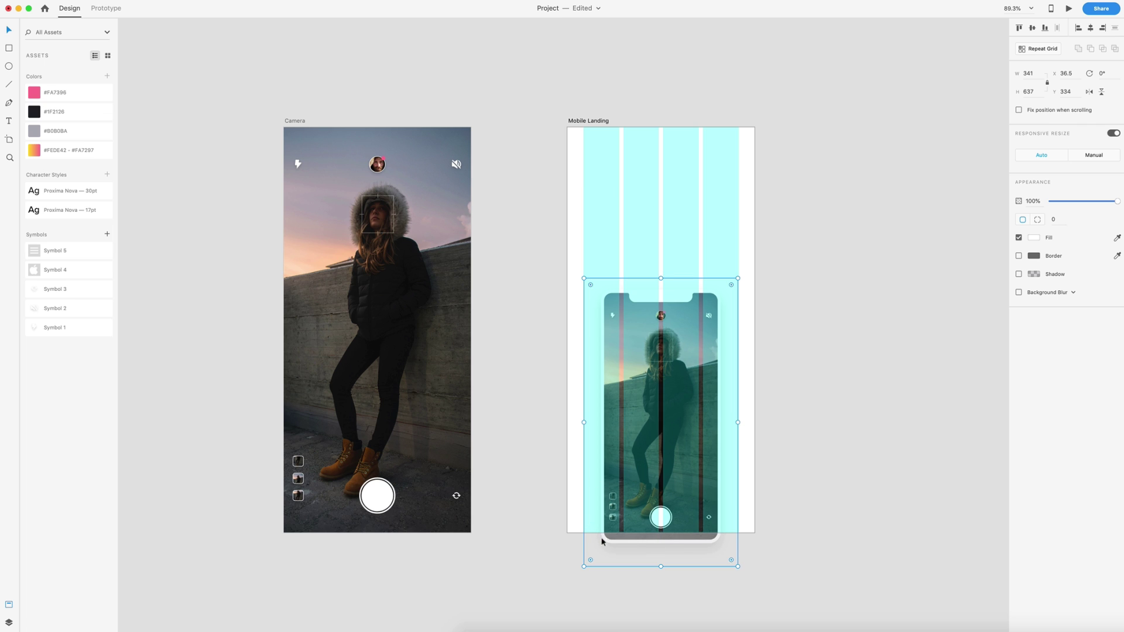
left_click(765, 520)
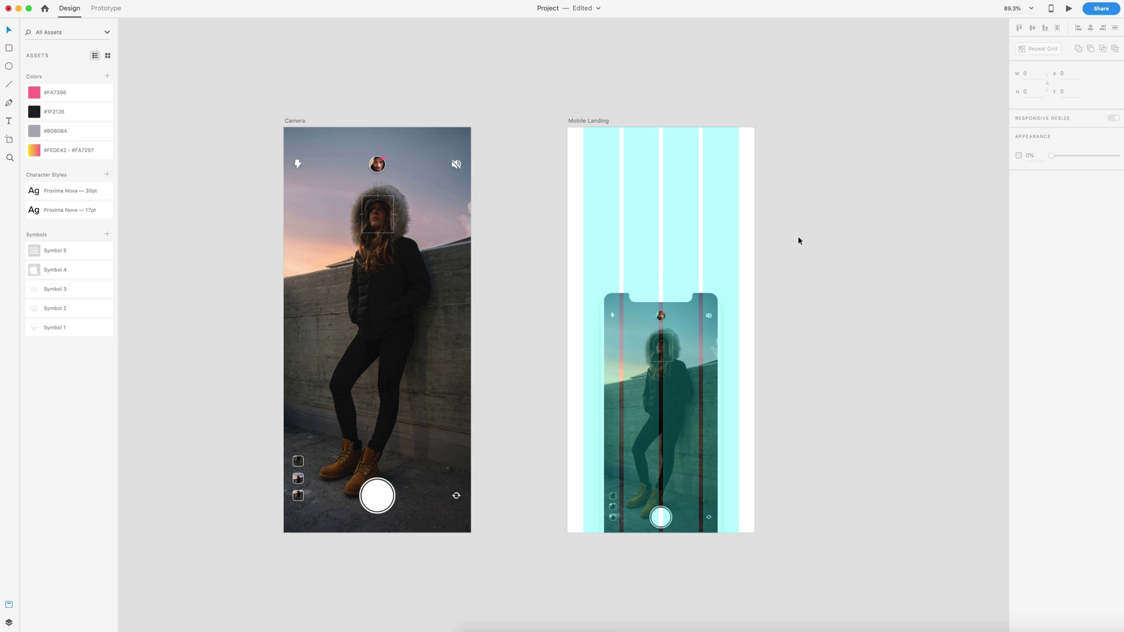
Step: Add the menu icon symbol and give the artboard a diagonal yellow-to-pink gradient background
scroll(798, 238, "up", 3)
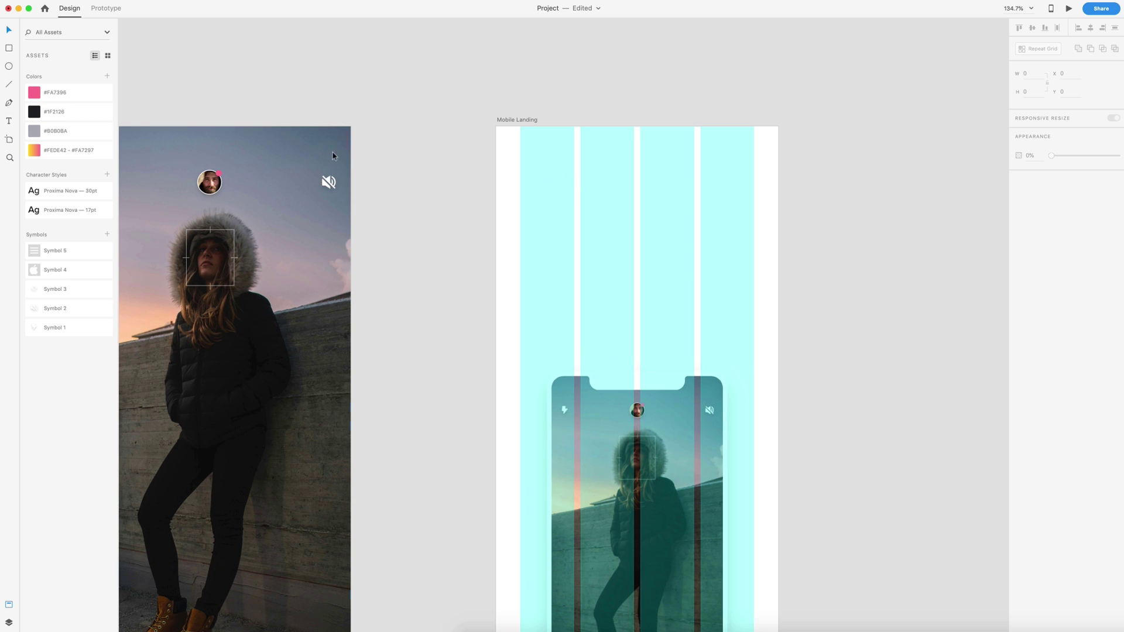
left_click_drag(37, 250, 549, 176)
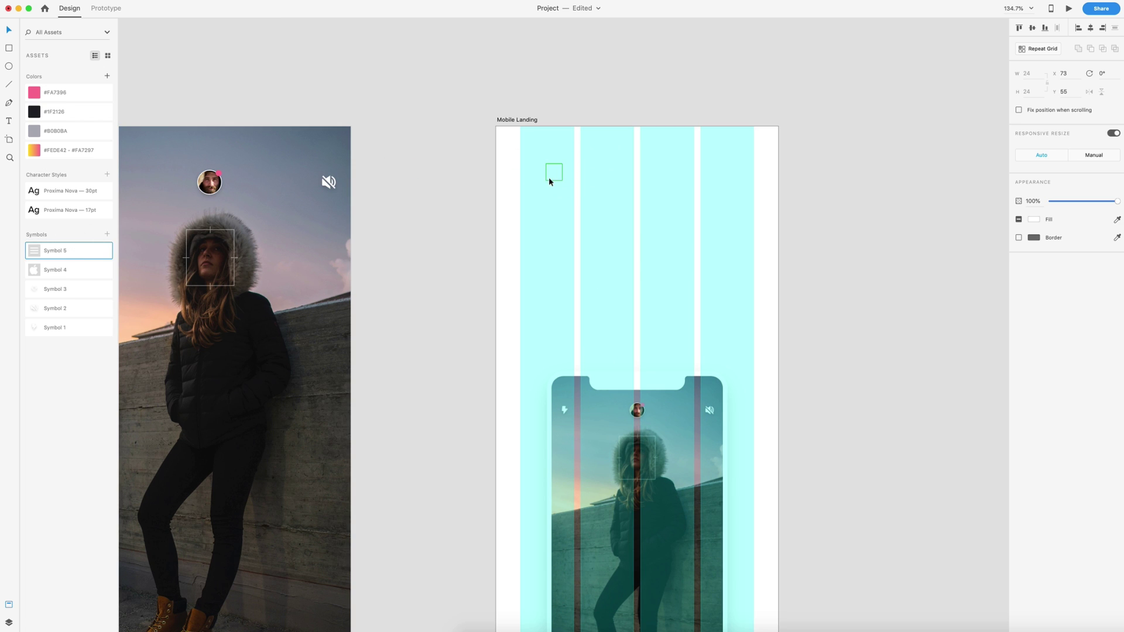
left_click(518, 121)
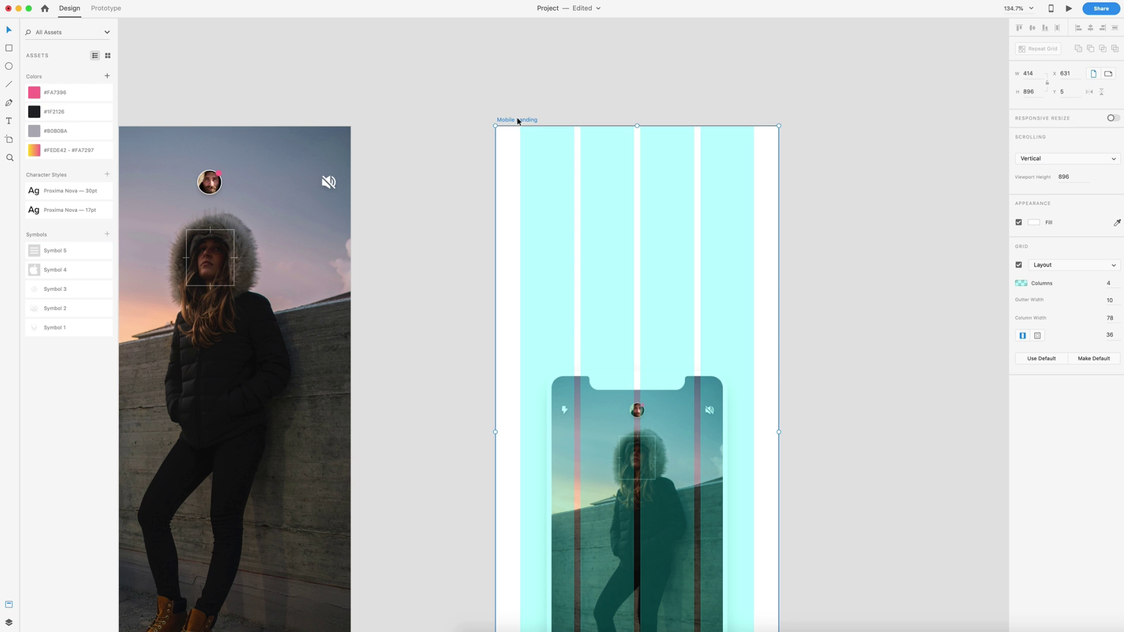
left_click(33, 151)
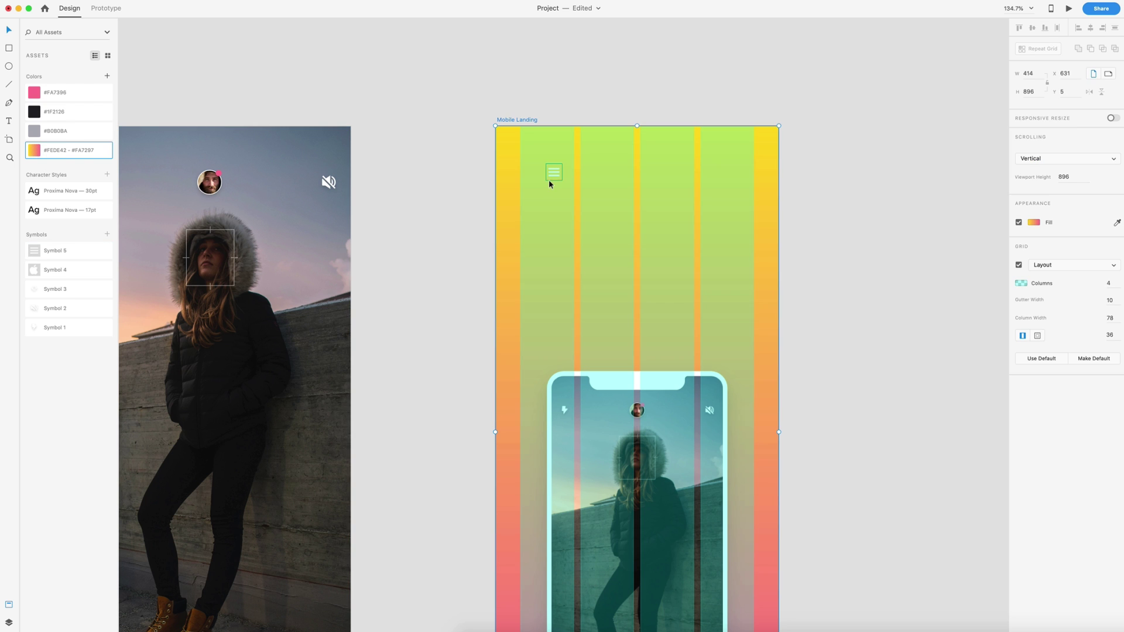
left_click(1033, 224)
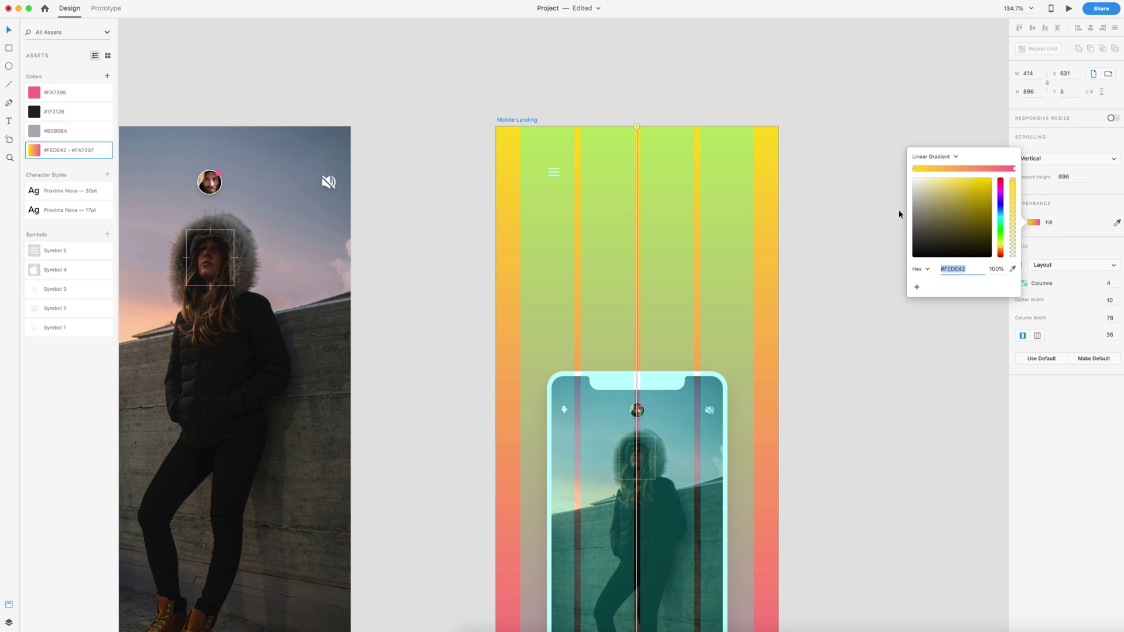
scroll(728, 280, "down", 5)
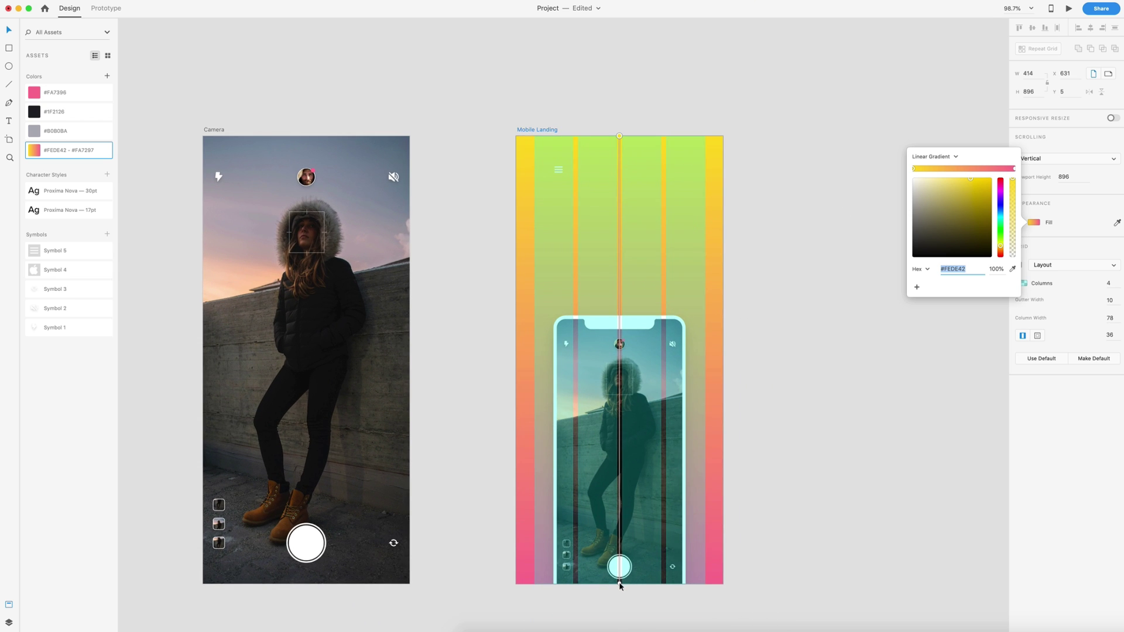
left_click_drag(619, 583, 548, 248)
left_click_drag(542, 208, 516, 137)
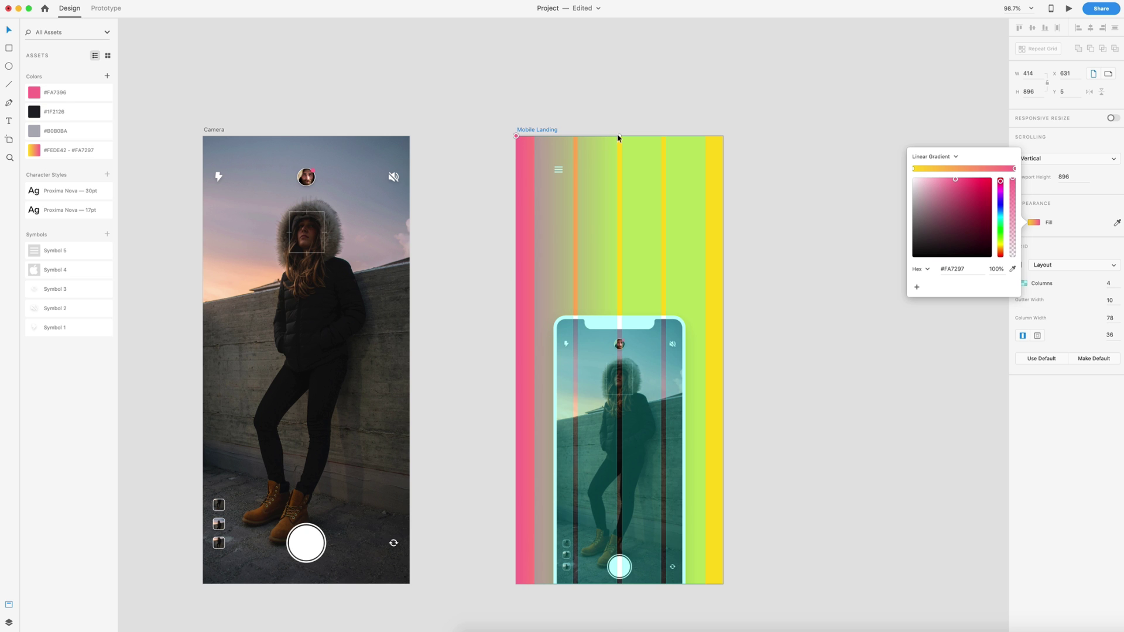
left_click_drag(619, 139, 777, 631)
scroll(766, 478, "down", 2)
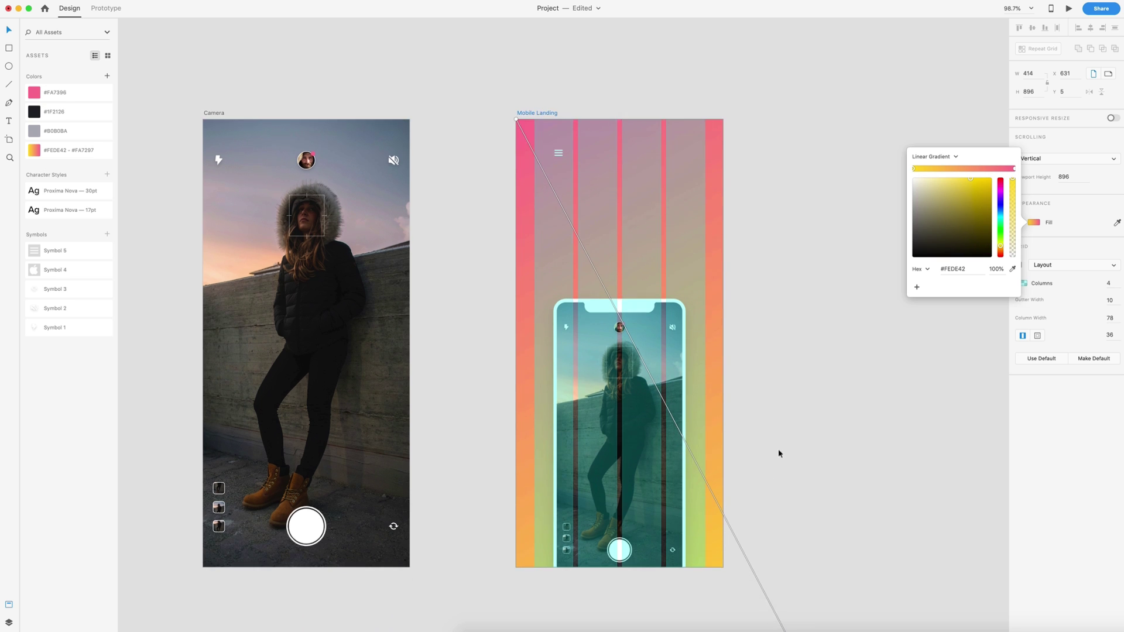
scroll(778, 453, "down", 3)
left_click_drag(792, 594, 796, 614)
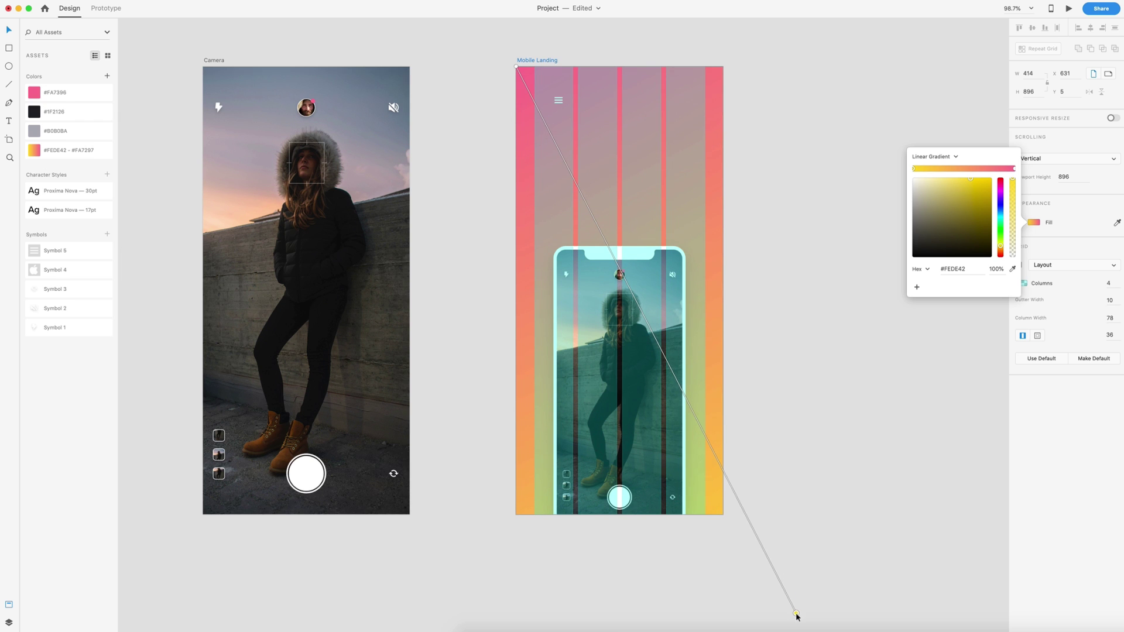
left_click(758, 100)
Step: Position the 24×24 menu icon near the artboard's top-left corner
scroll(650, 97, "up", 2)
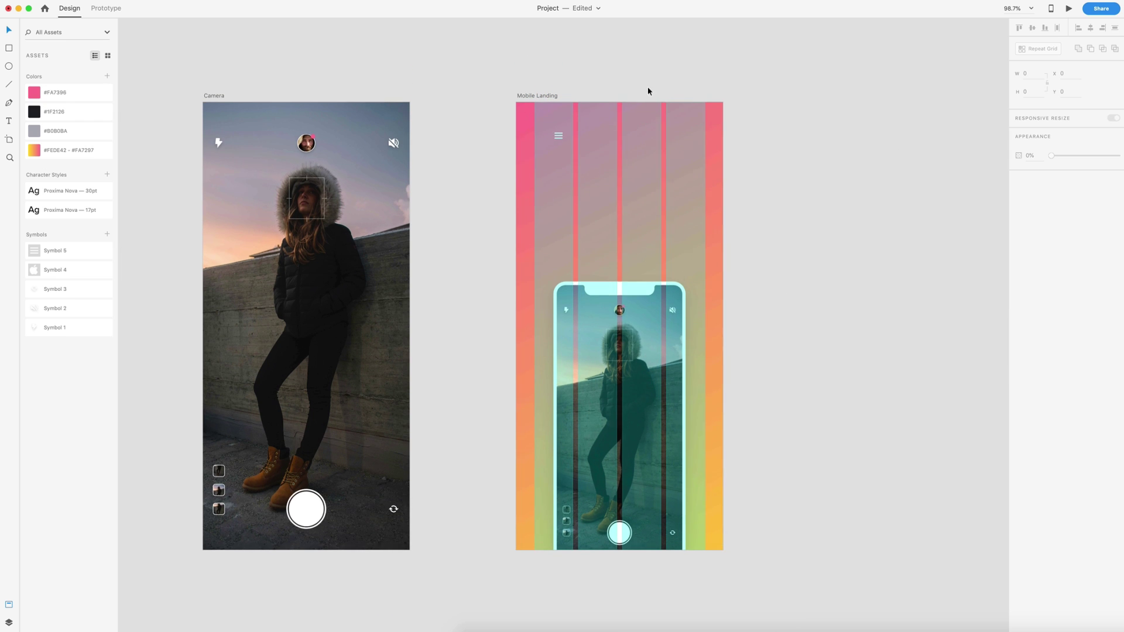
left_click_drag(557, 139, 538, 134)
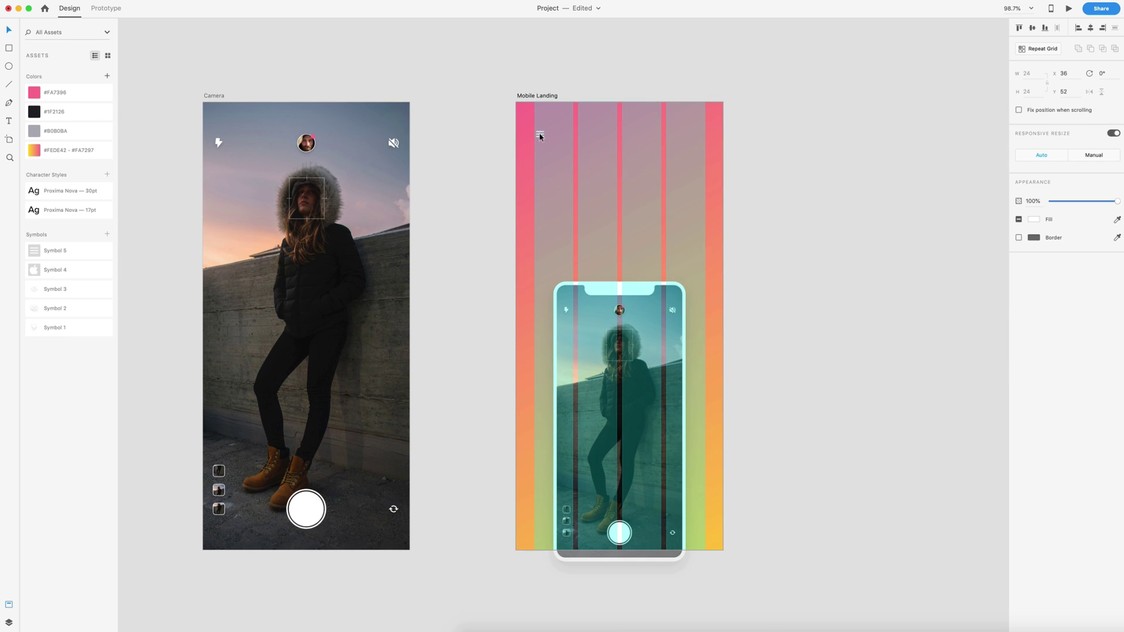
key("alt")
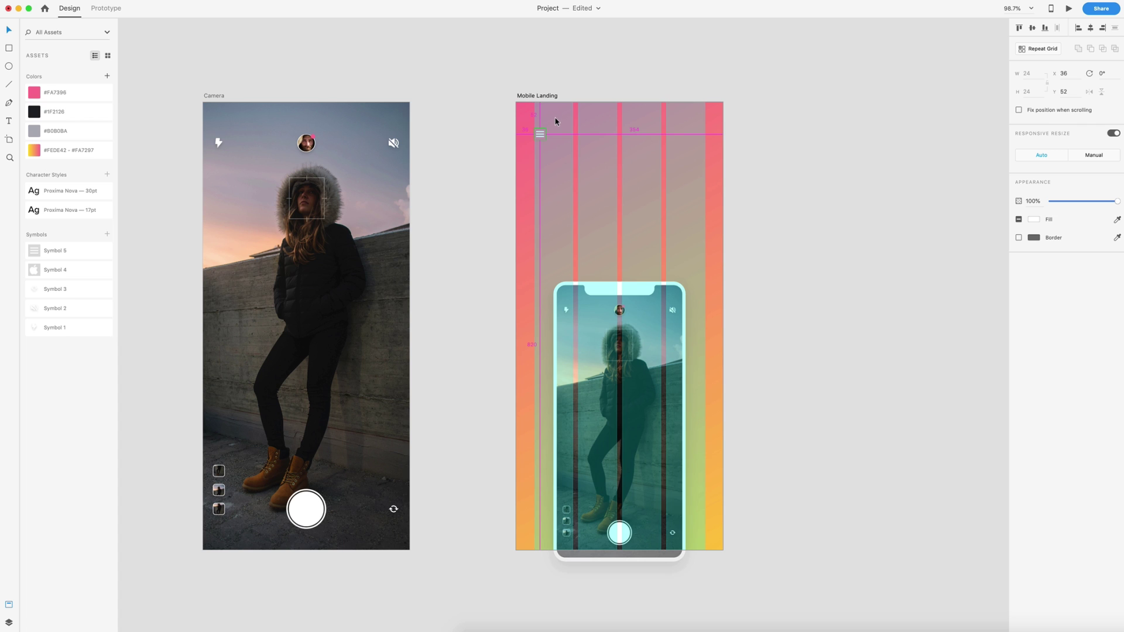
key("Up")
key("Up")
key("shift+Up")
key("Escape")
scroll(661, 132, "up", 5)
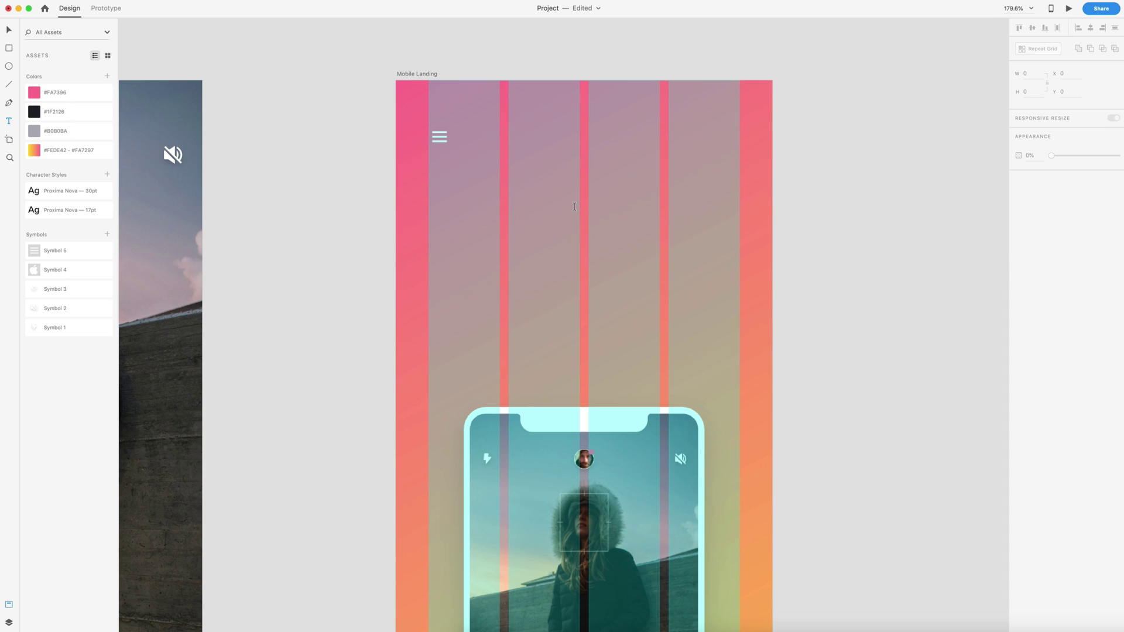
Step: Paste the headline 'A New Camera for Better Pictures' in white Proxima Nova 30pt Bold and position it
left_click(571, 209)
type("A New Camera for Better Pictures")
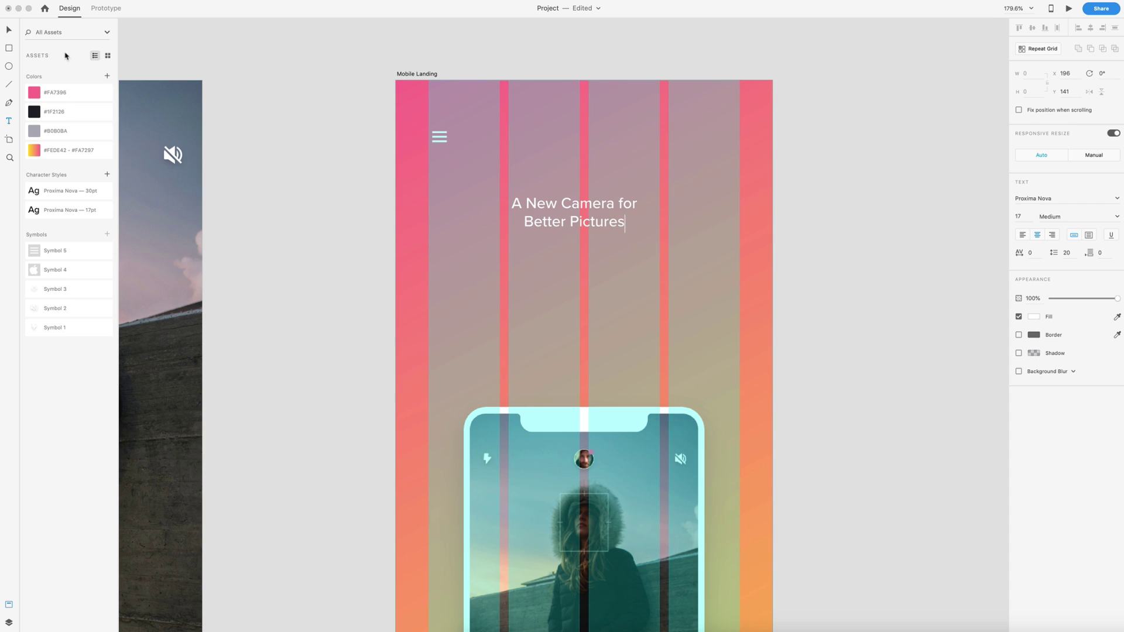
left_click(8, 30)
left_click(44, 190)
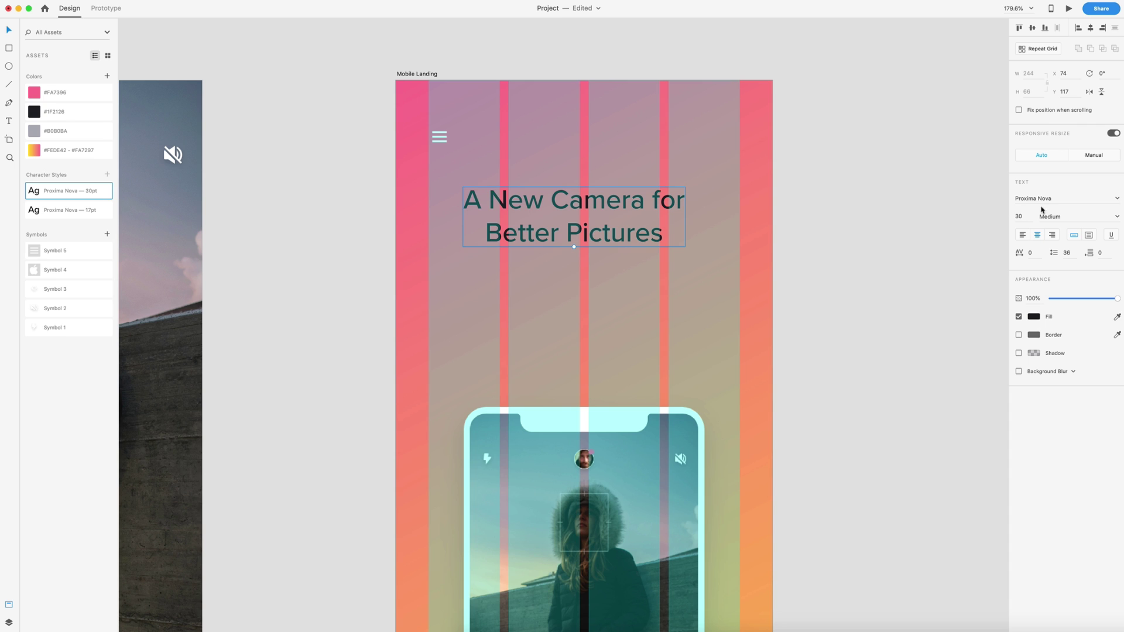
left_click(1119, 219)
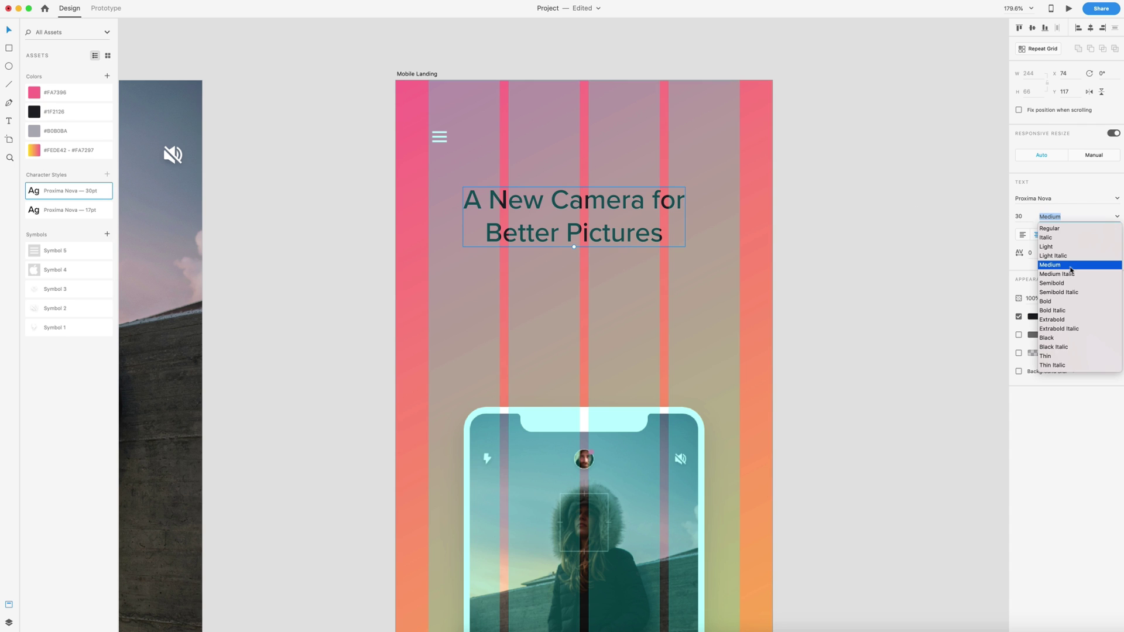
left_click(1046, 301)
left_click(1032, 319)
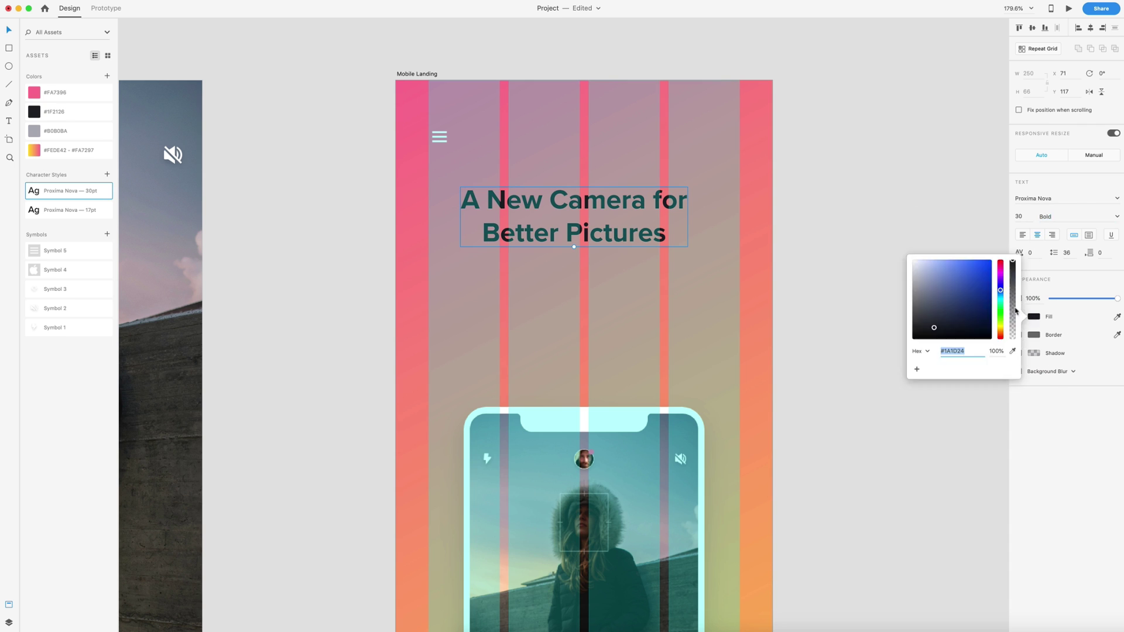
left_click_drag(962, 297, 887, 251)
left_click_drag(612, 202, 620, 233)
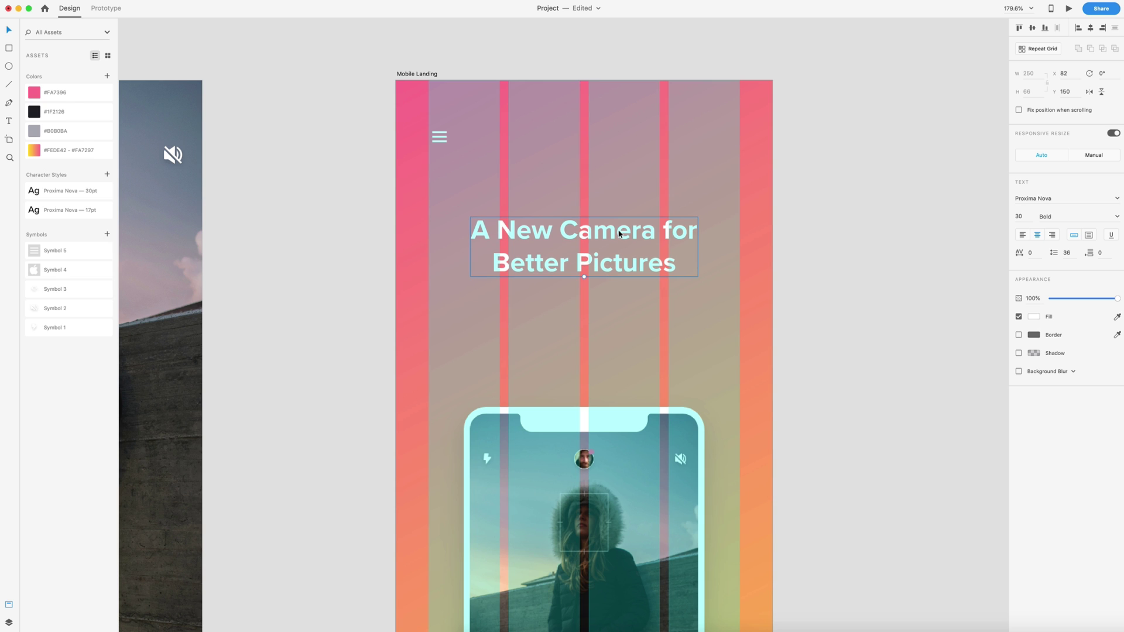
left_click(902, 189)
scroll(359, 176, "down", 1)
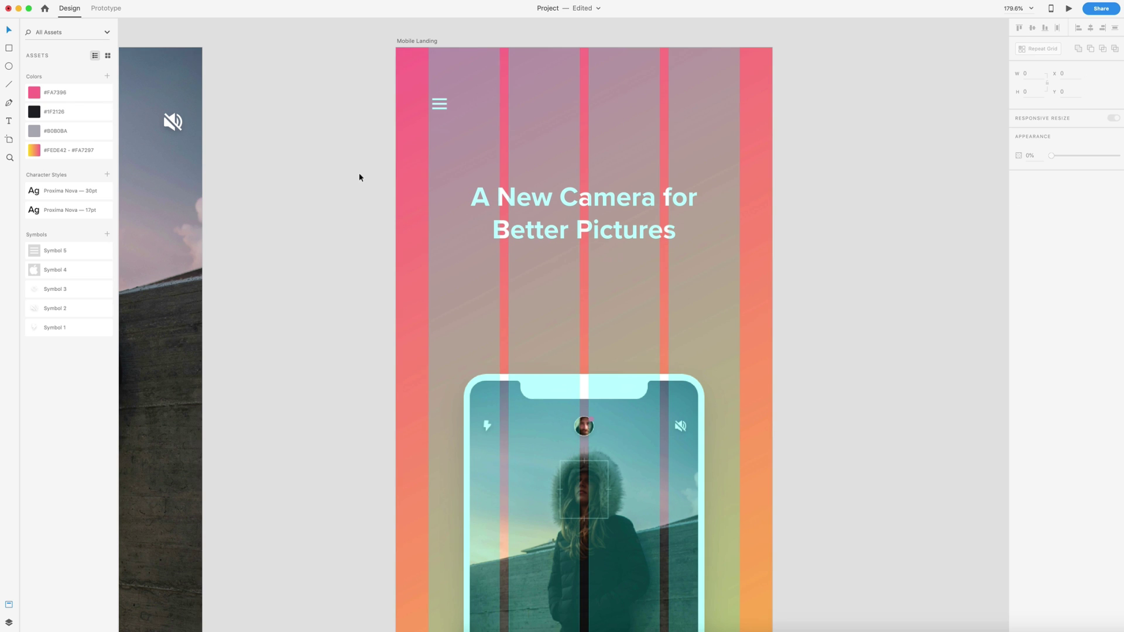
Step: Draw a 166×50 rounded pill with no fill and a 2 px white outline
left_click(9, 49)
mouse_move(509, 271)
left_mouse_down()
mouse_move(609, 316)
mouse_move(657, 316)
left_mouse_up()
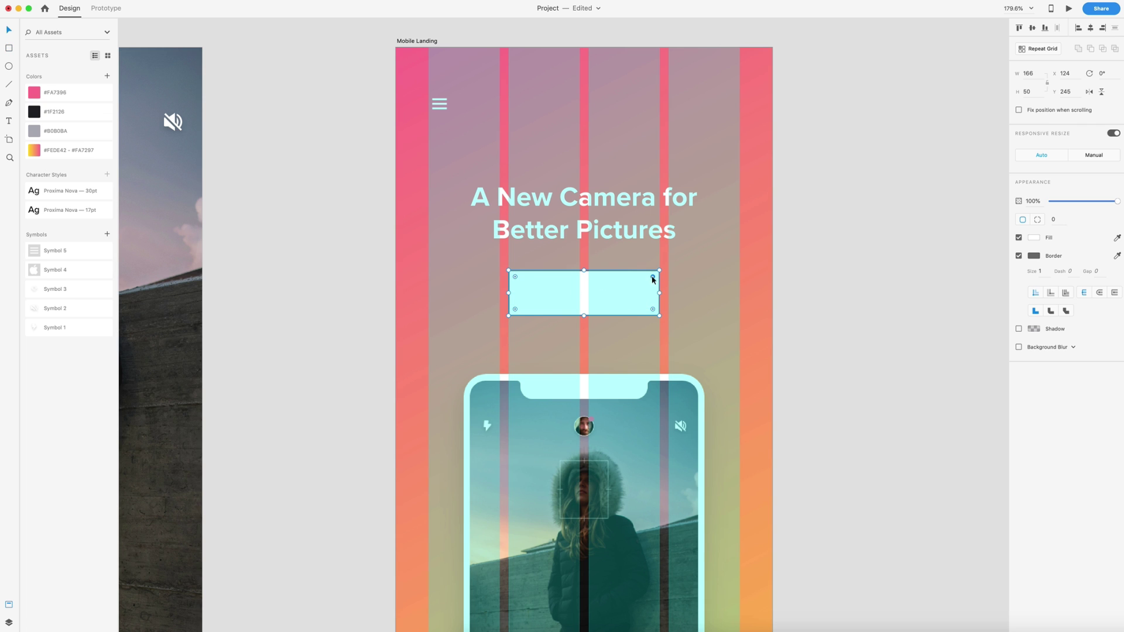
left_click_drag(653, 277, 637, 292)
left_click(1018, 238)
left_click(1040, 258)
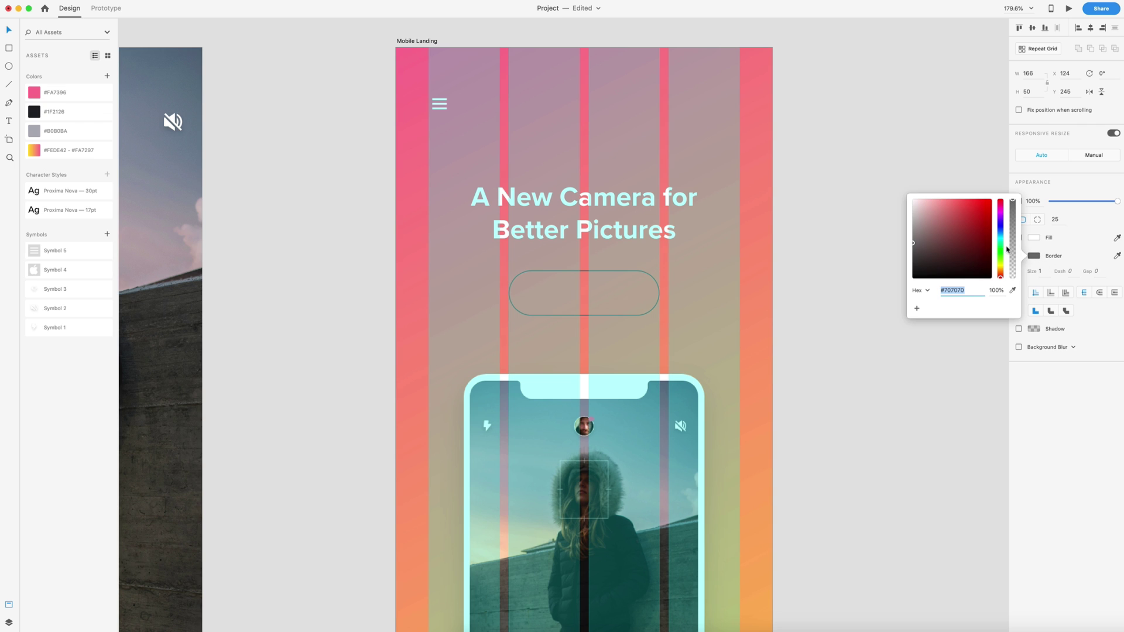
left_click_drag(931, 220, 872, 183)
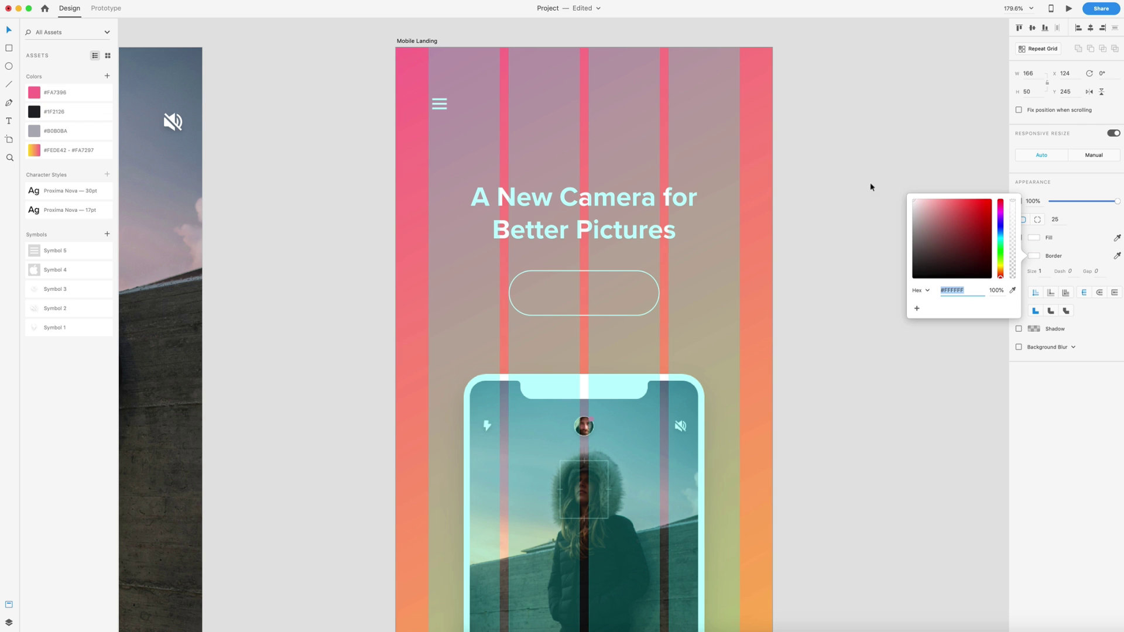
left_click(1041, 271)
type("2")
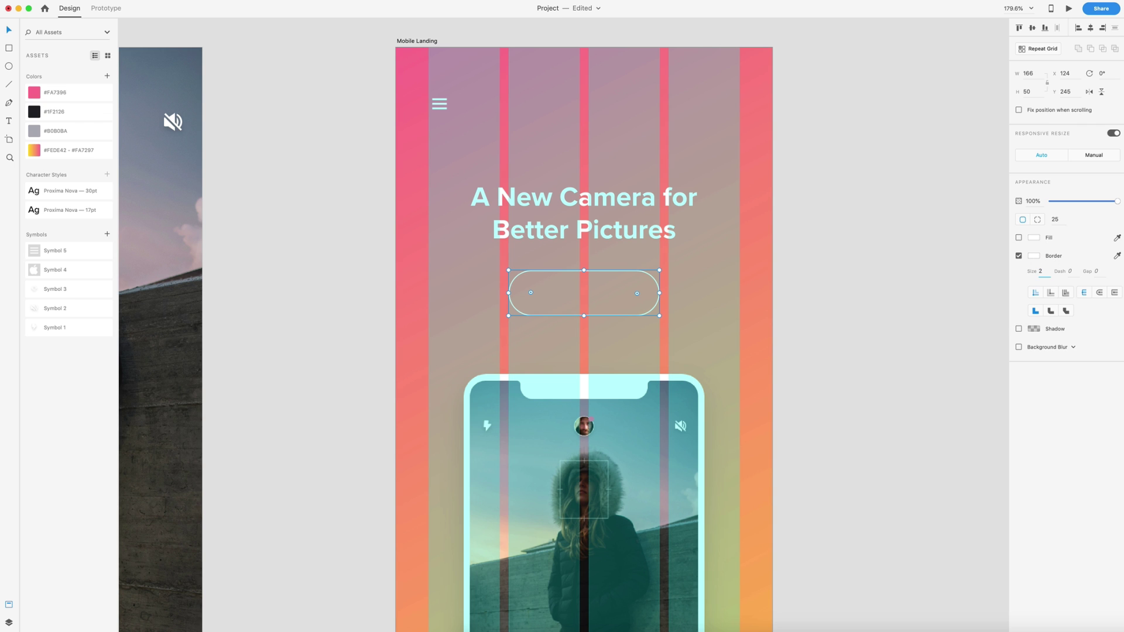
key("Return")
left_click(574, 291)
Step: Type 'Download' in white Proxima Nova 17pt and shift it inside the pill
type("D")
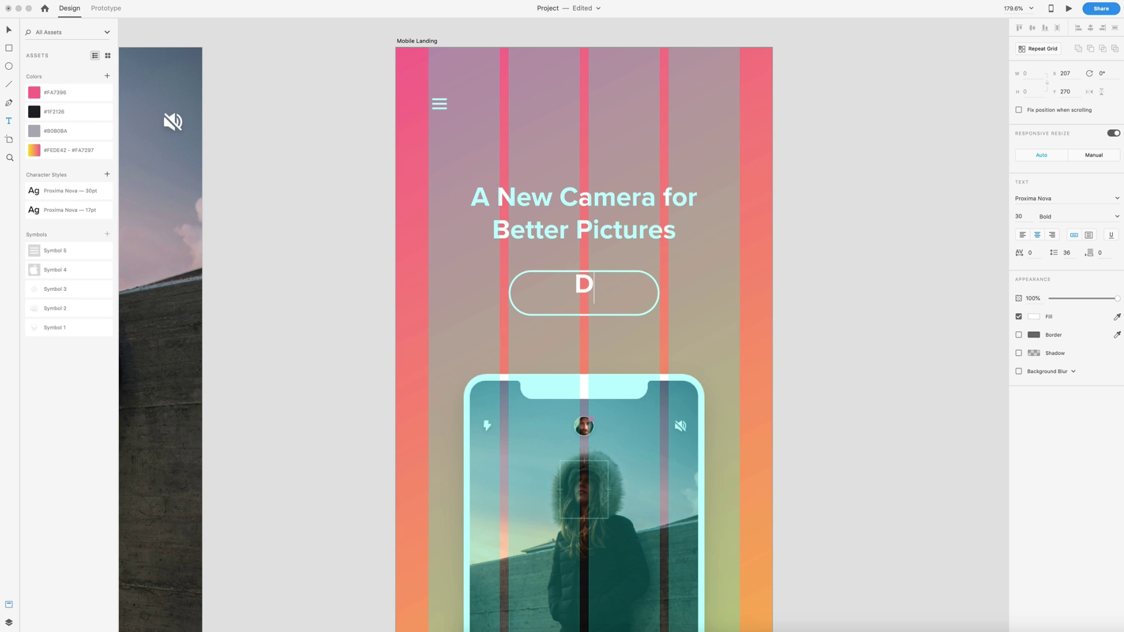
type("ownload")
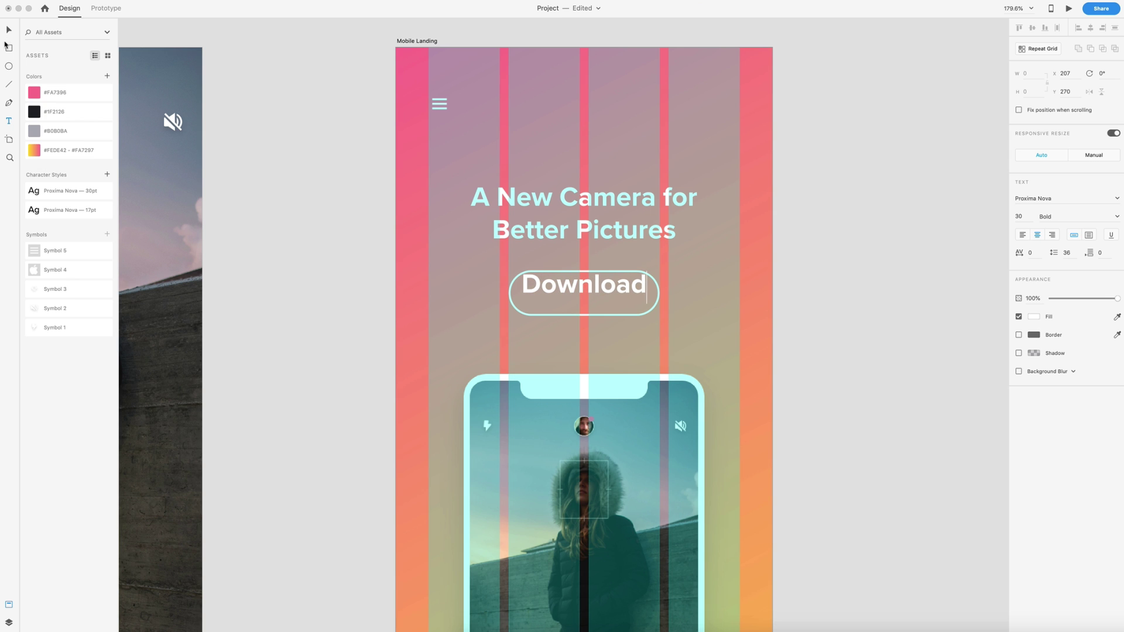
left_click(9, 33)
left_click(58, 212)
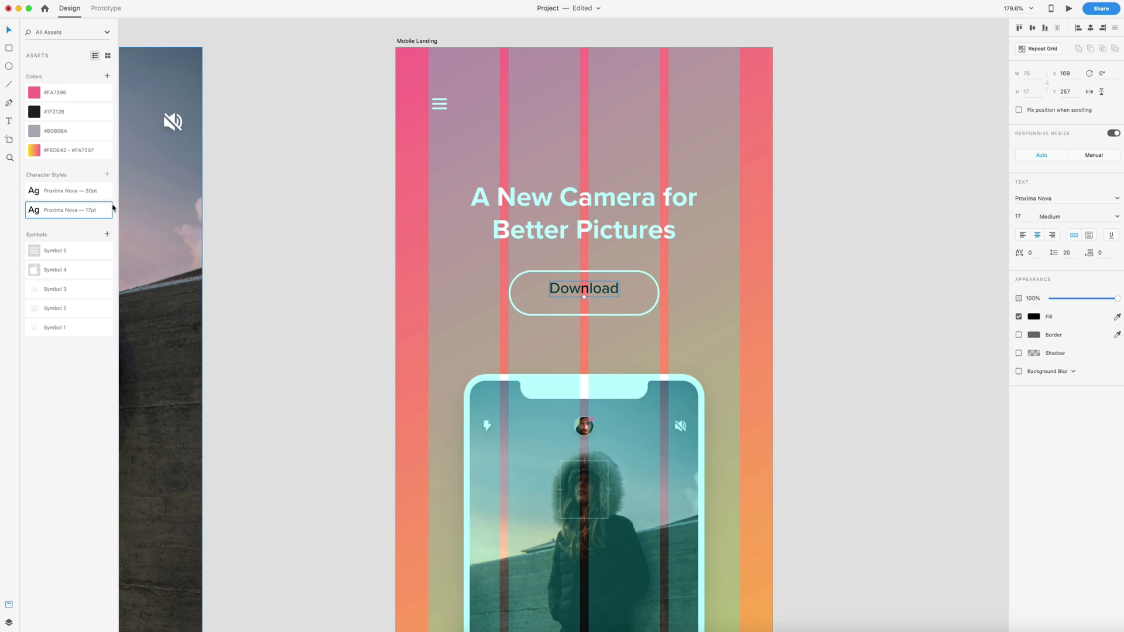
left_click(1033, 316)
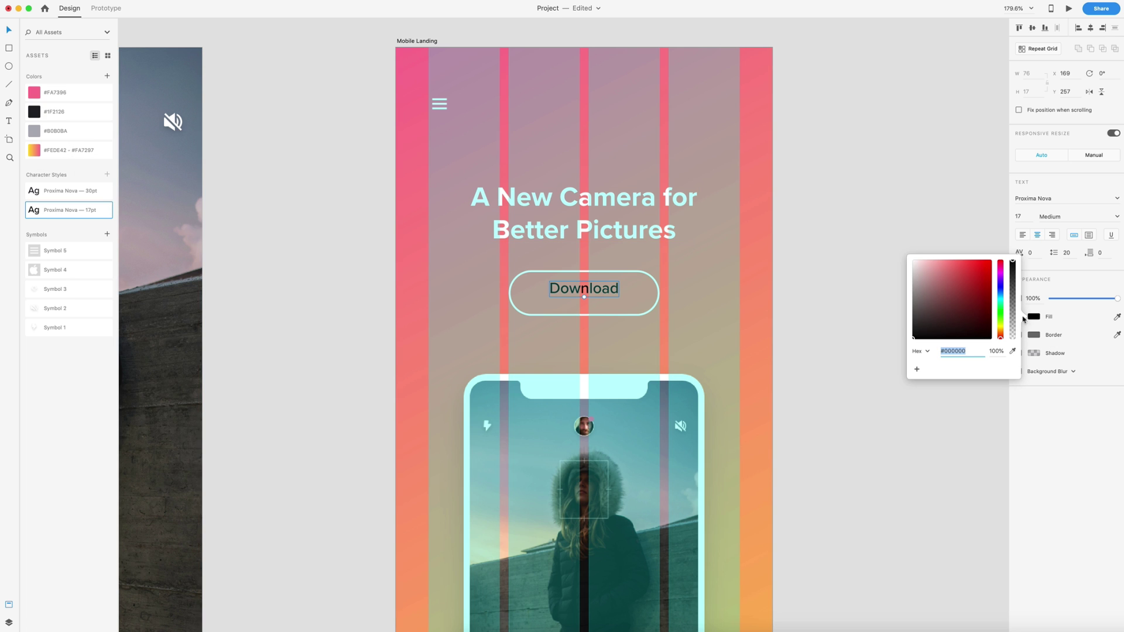
left_click(940, 303)
left_click_drag(920, 294, 806, 179)
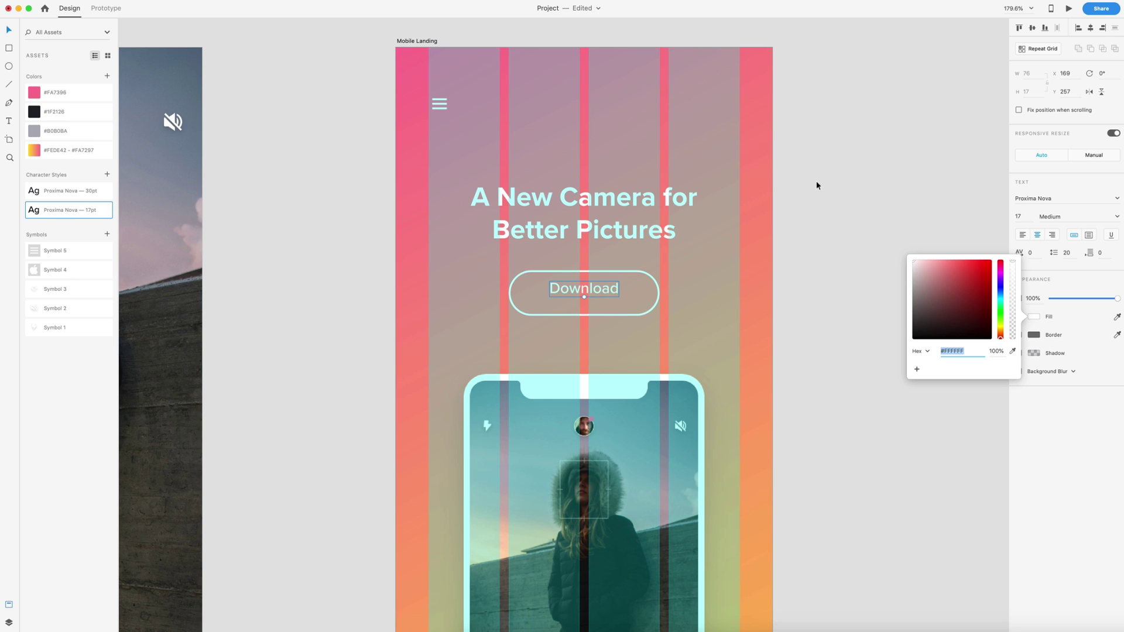
left_click(815, 180)
left_click_drag(596, 287, 617, 294)
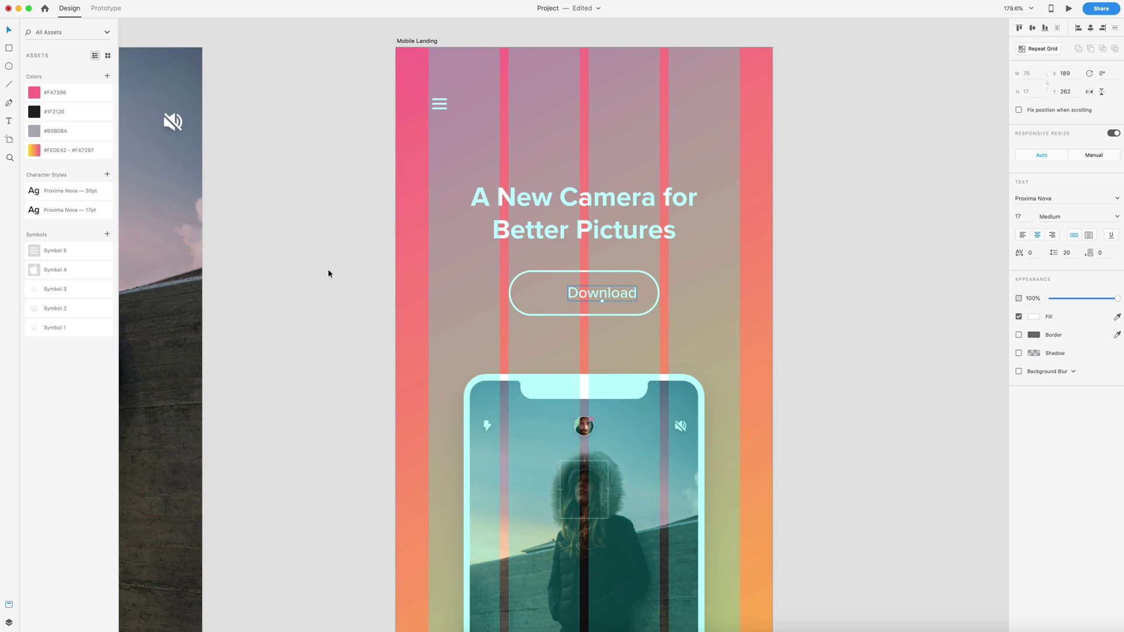
Step: Place the Apple logo beside 'Download' and centre both inside the button
left_click_drag(47, 273, 544, 287)
scroll(552, 306, "up", 5)
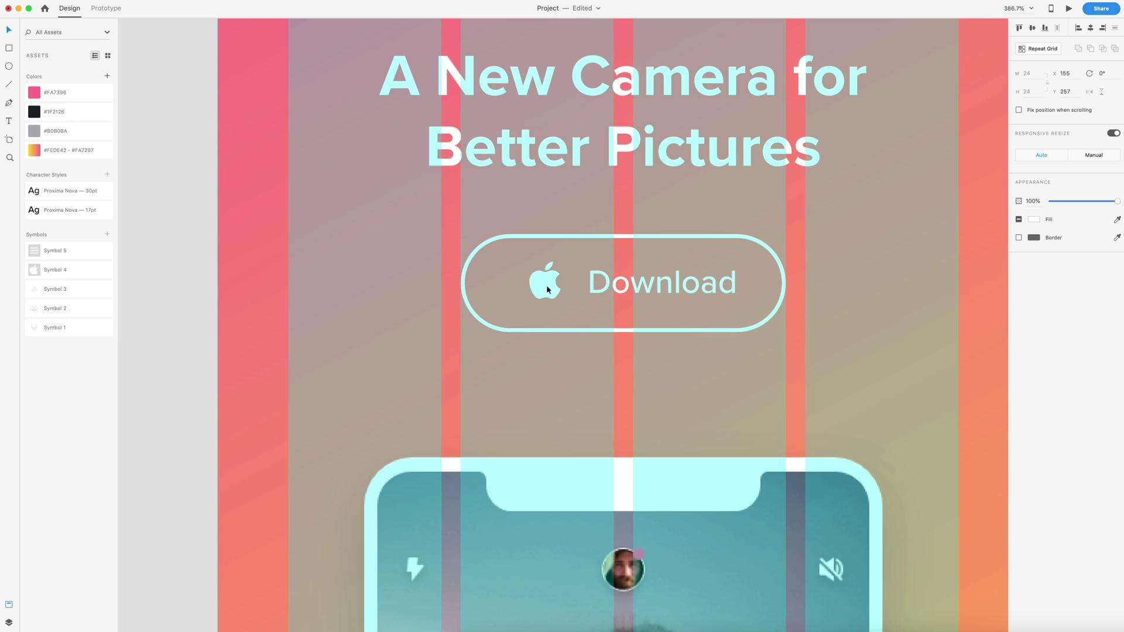
key("alt")
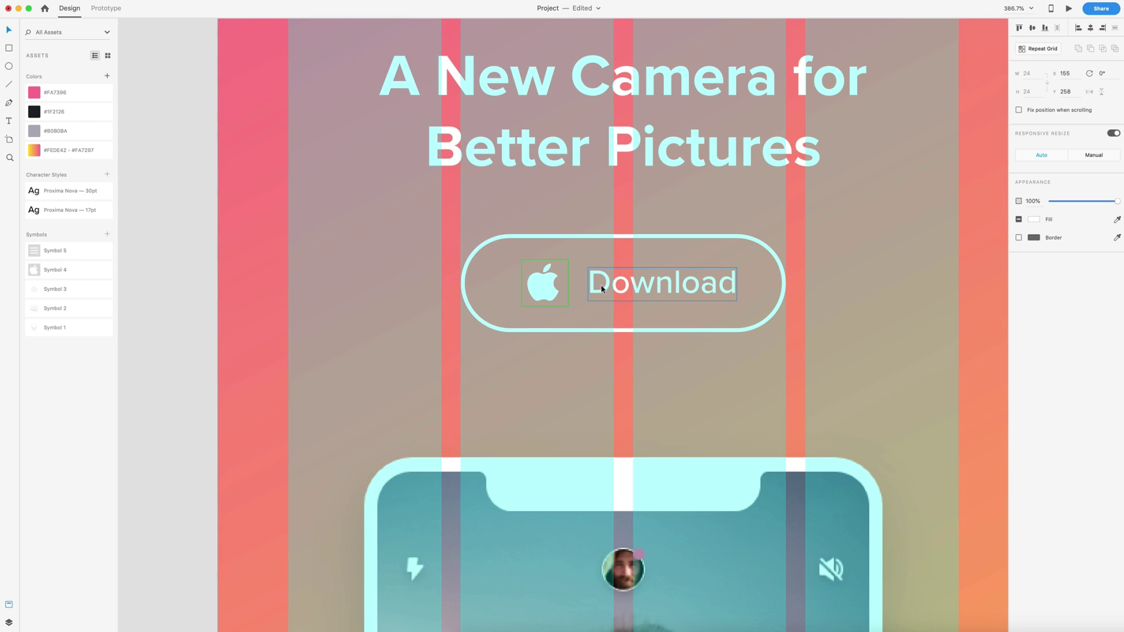
left_click(603, 288)
left_click(560, 289, "shift")
key("Left")
key("Left")
key("Left")
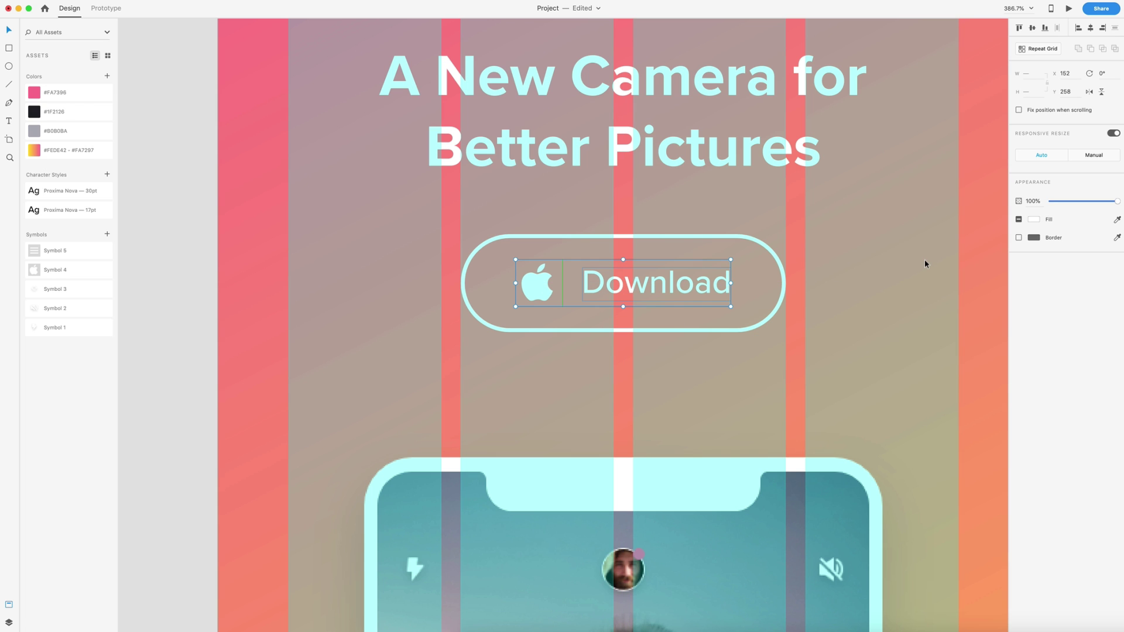
key("super+minus")
left_click(514, 72)
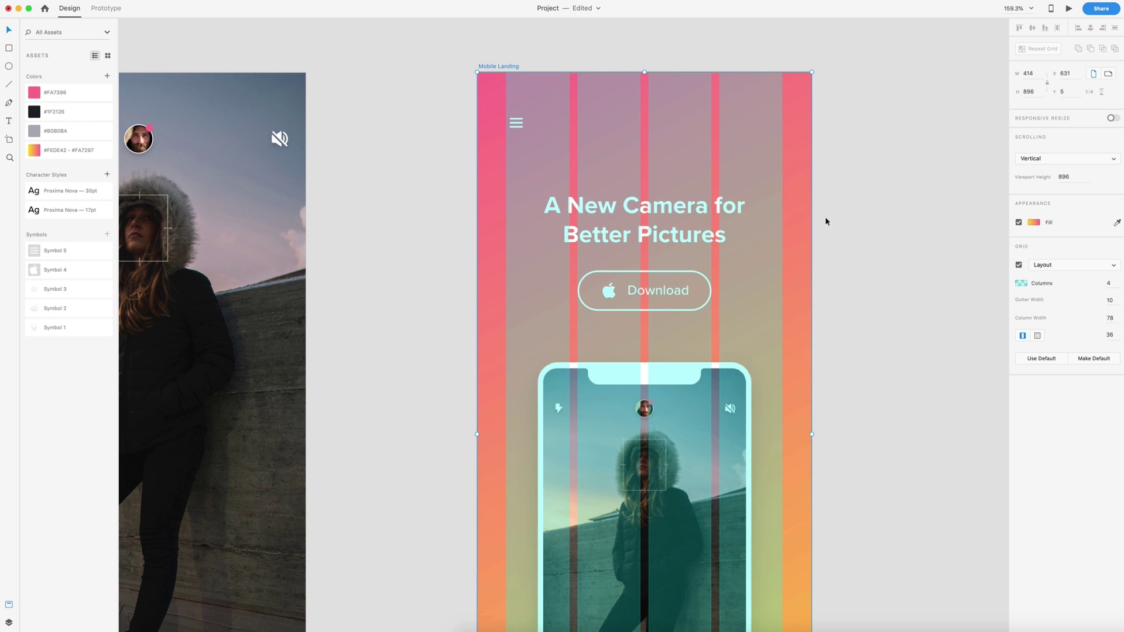
Step: Hide the column layout grid and fit both screens in view
left_click(1018, 265)
left_click(919, 276)
key("super+0")
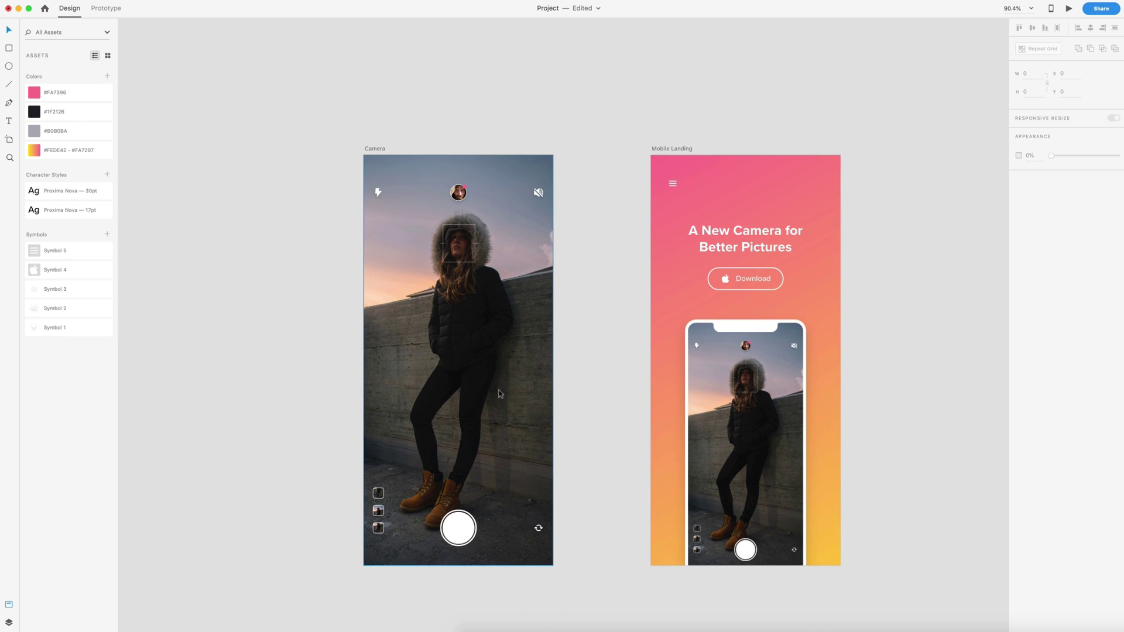
Step: Copy a photo thumbnail from the Camera screen onto the landing page and enlarge it
left_click_drag(378, 495, 673, 259)
left_click(580, 298)
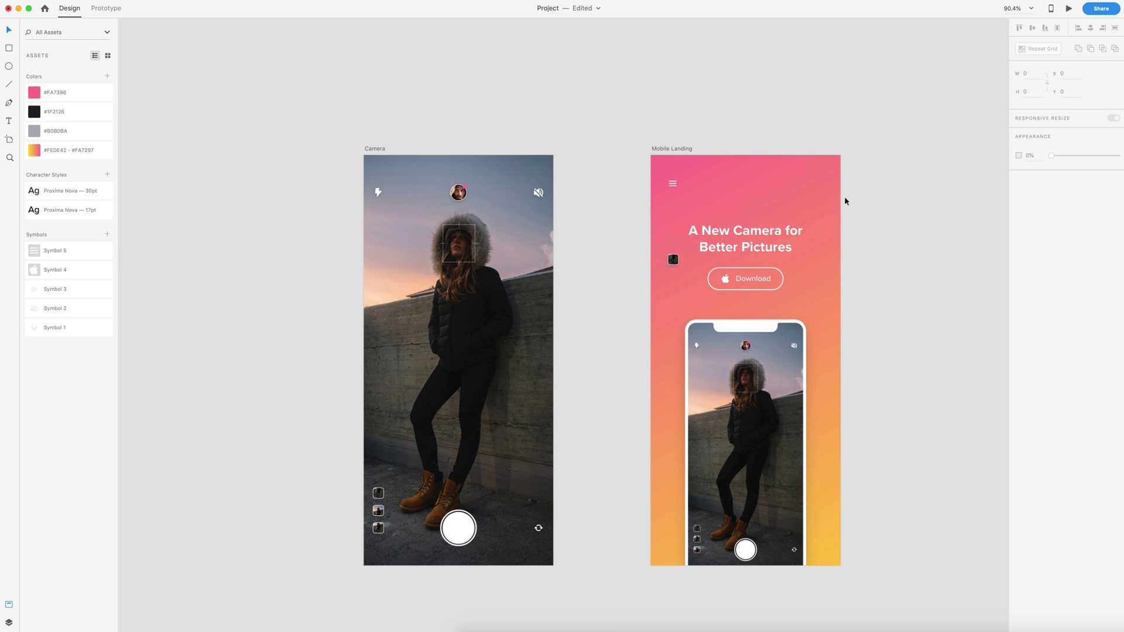
scroll(801, 222, "up", 3)
left_click(569, 288)
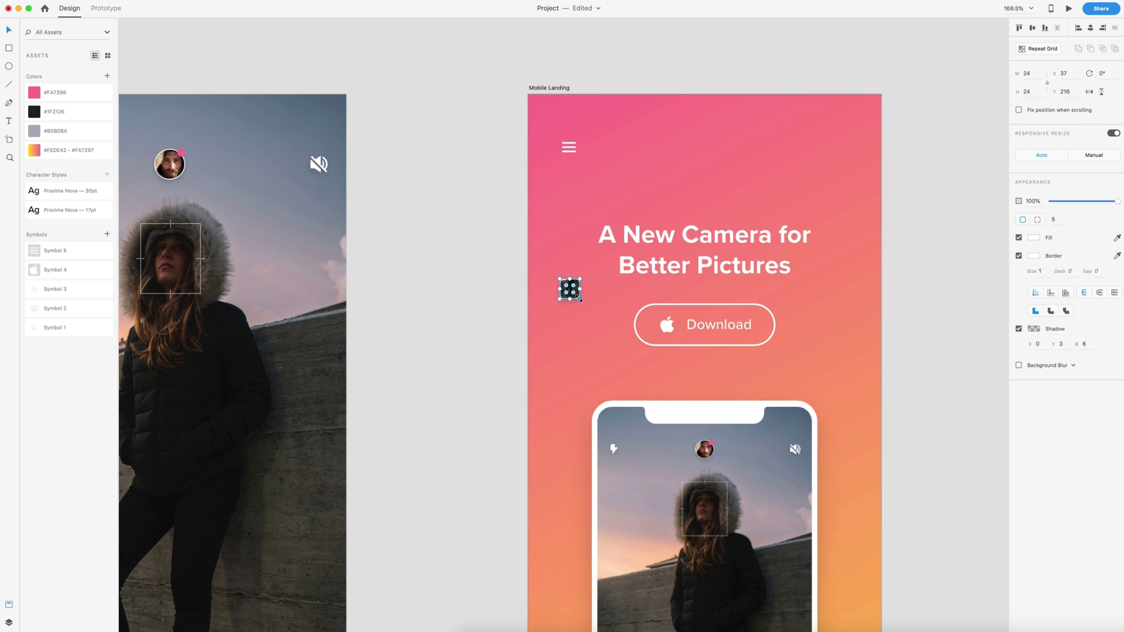
left_click_drag(579, 298, 831, 142)
Step: Select all four scattered photo thumbnails and set their opacity to 56%
scroll(817, 212, "down", 5)
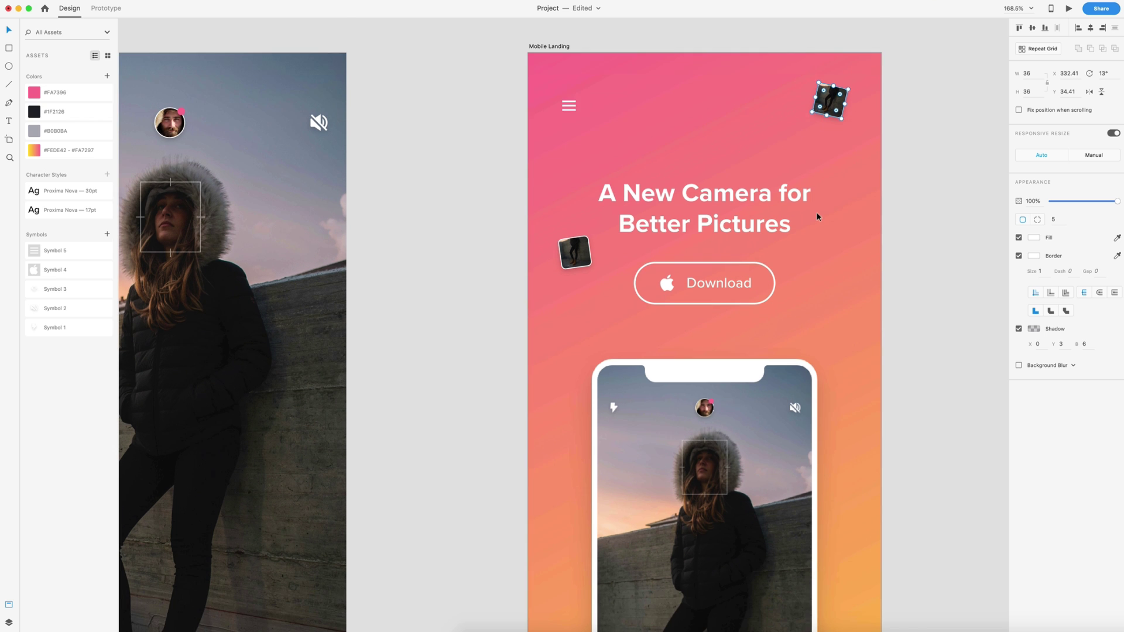
scroll(741, 192, "down", 3)
scroll(741, 192, "down", 3)
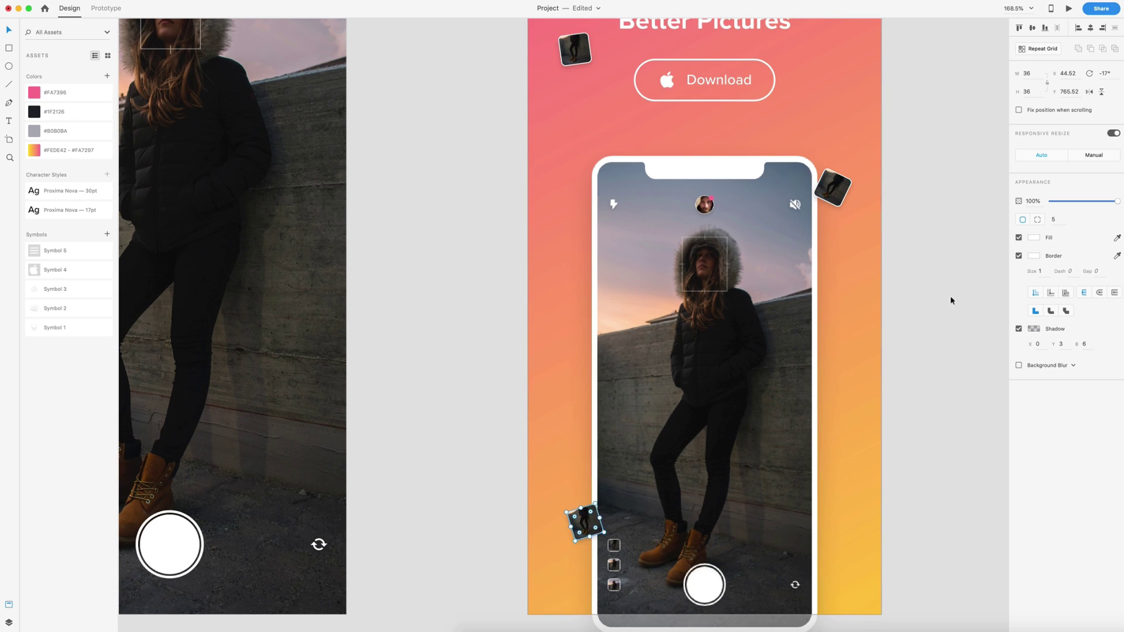
scroll(927, 243, "down", 2)
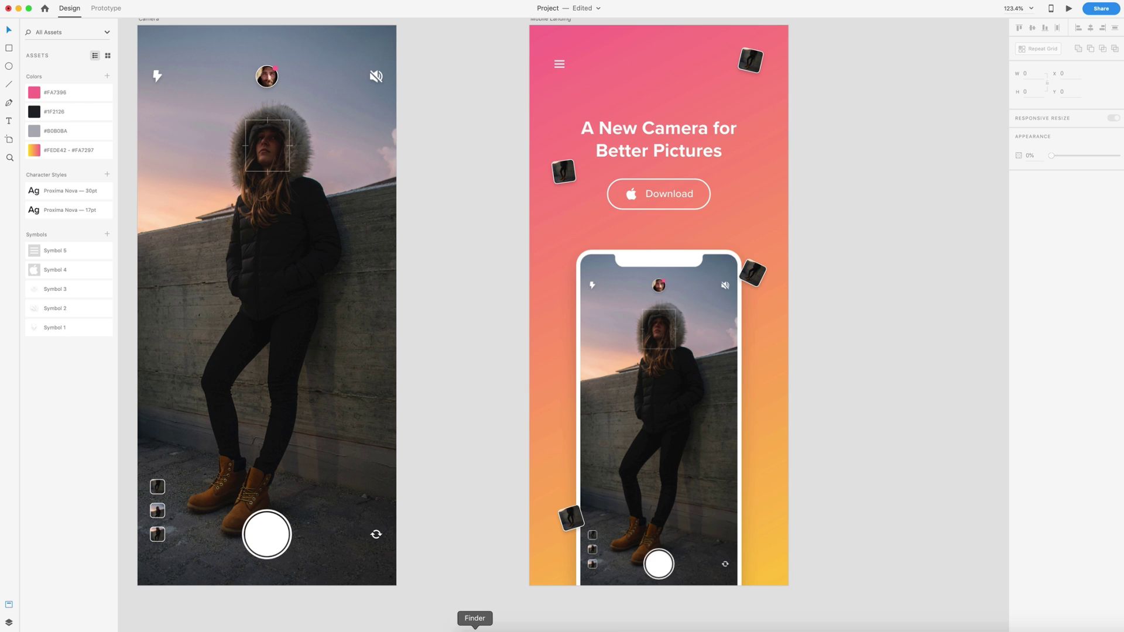
left_click(751, 60)
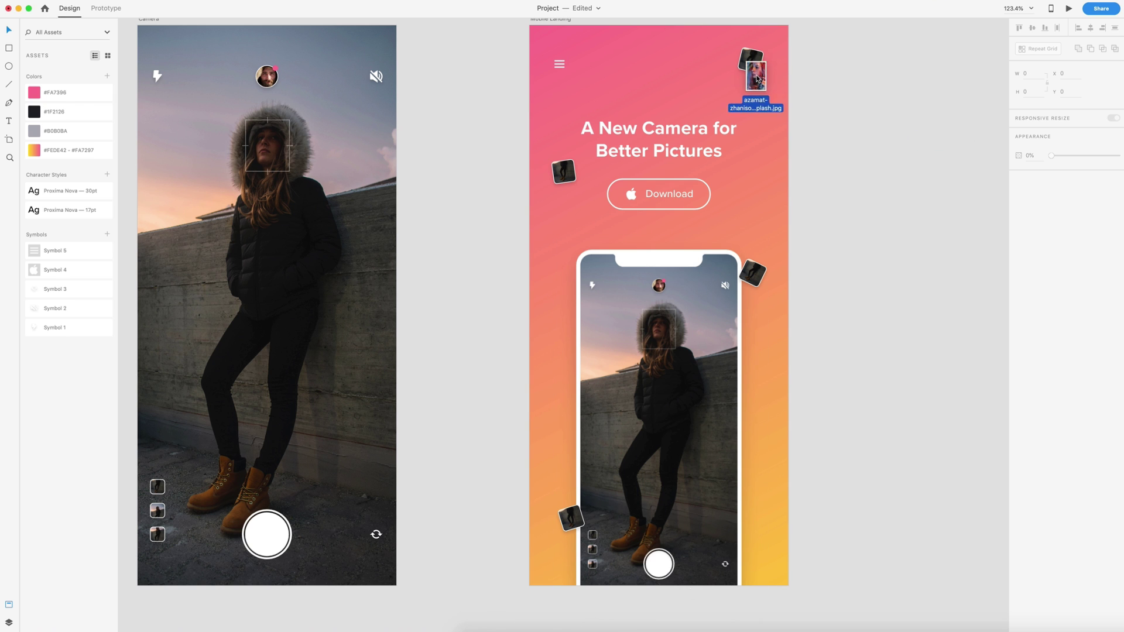
left_click(571, 518)
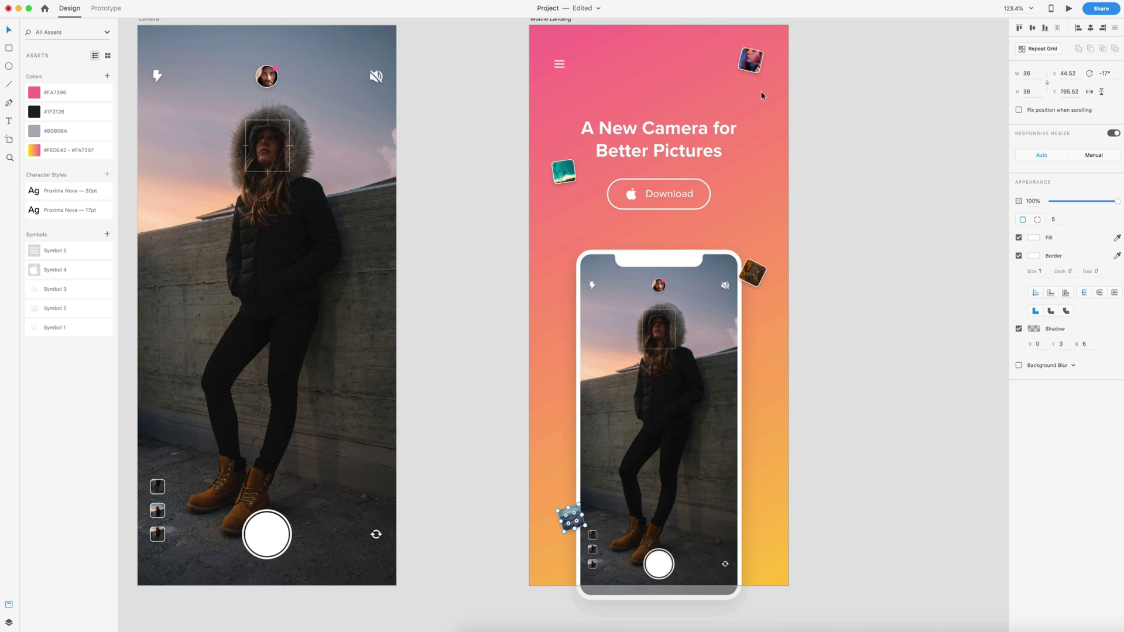
left_click(754, 64)
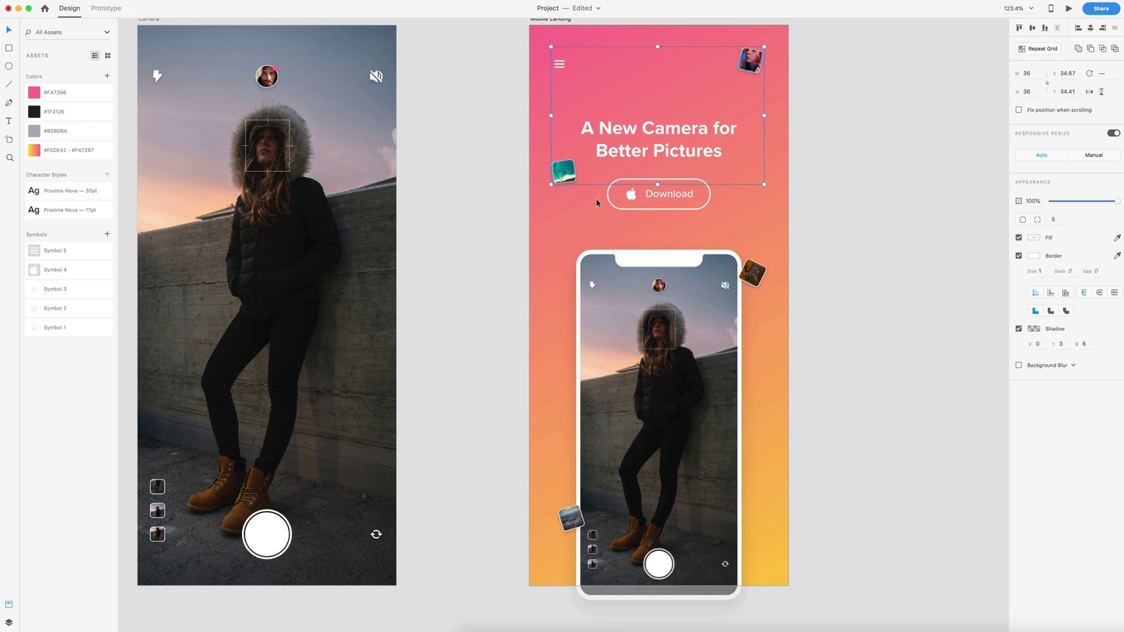
left_click(755, 275, "shift")
left_click(571, 518, "shift")
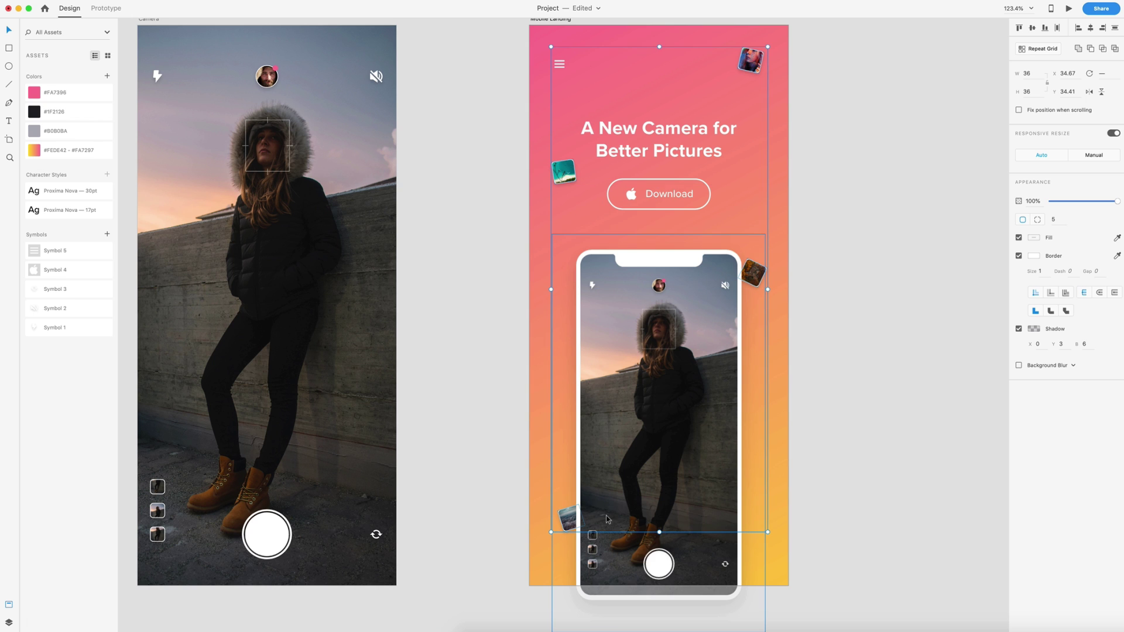
left_click(1075, 202)
left_click_drag(1075, 202, 1088, 203)
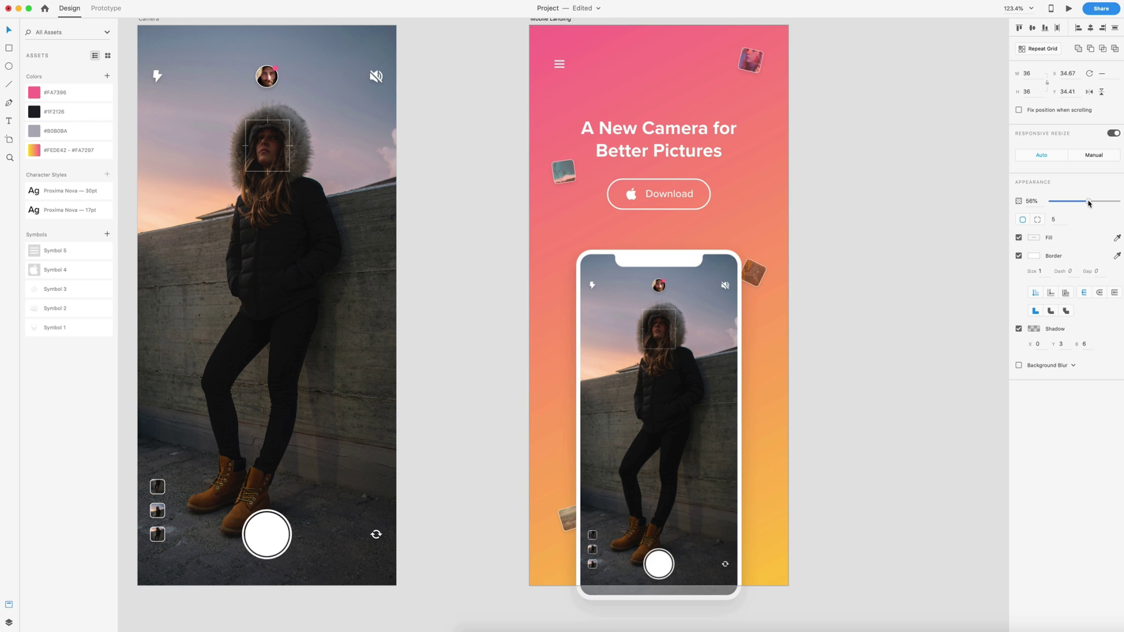